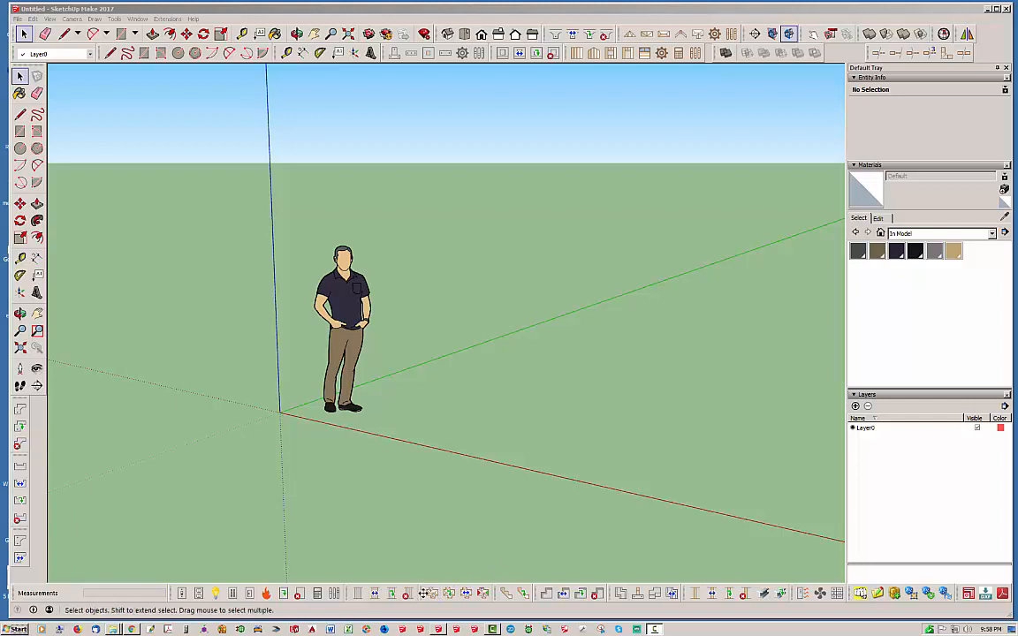
Step: Undock the Complex Roofs toolbar as a floating palette and dock it back with the other toolbars
{"action": "left_click_drag", "start_coordinate": [420, 593], "coordinate": [495, 493]}
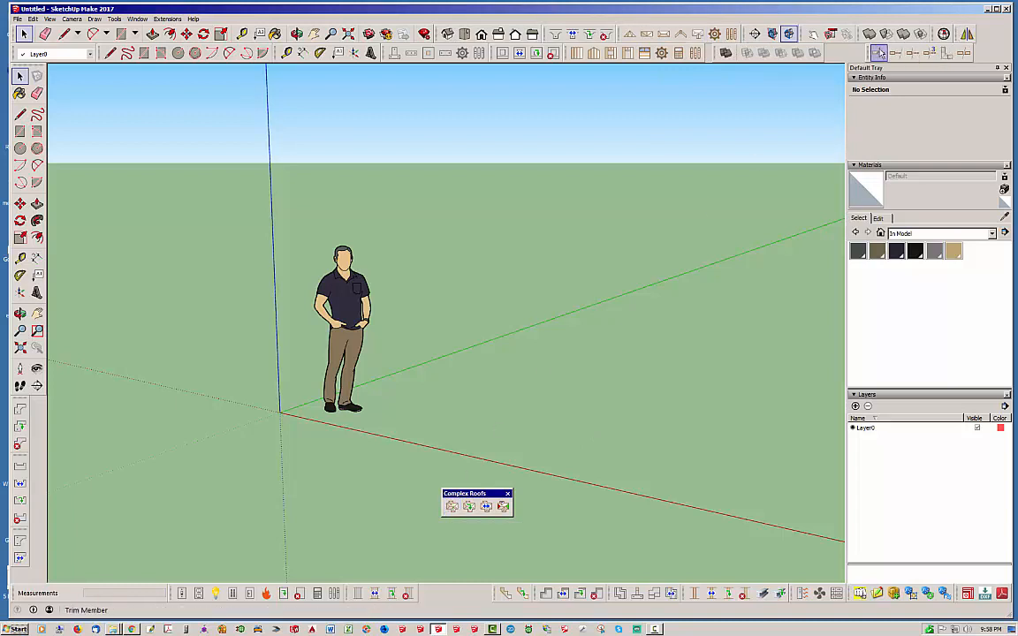
{"action": "left_click_drag", "start_coordinate": [489, 495], "coordinate": [467, 593]}
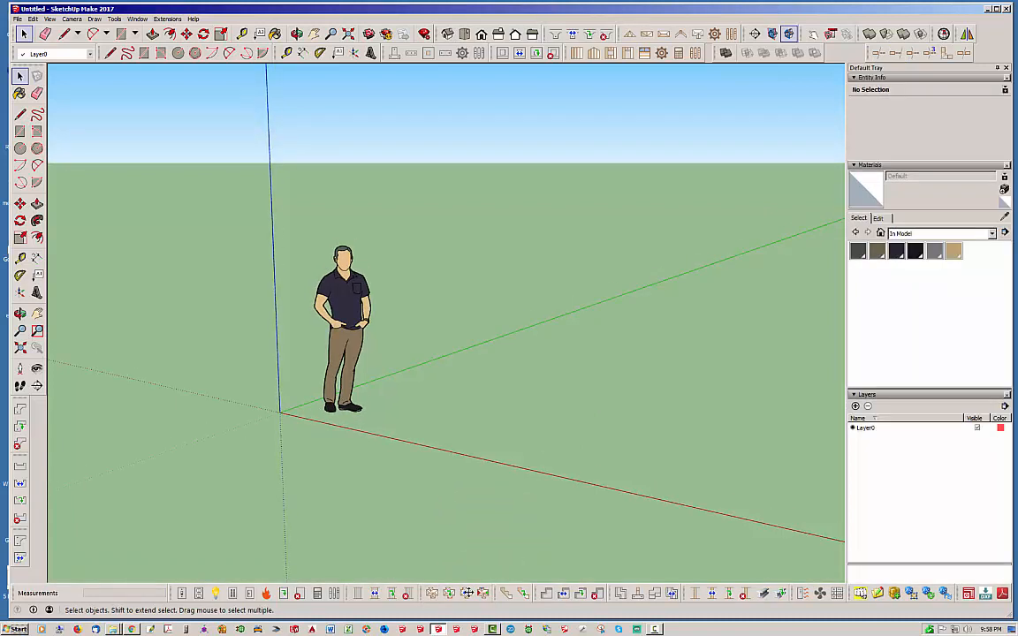
Step: Create a ground grid with 1' spacing that starts at the origin and extends along the red and green axes
{"action": "left_click", "coordinate": [71, 19]}
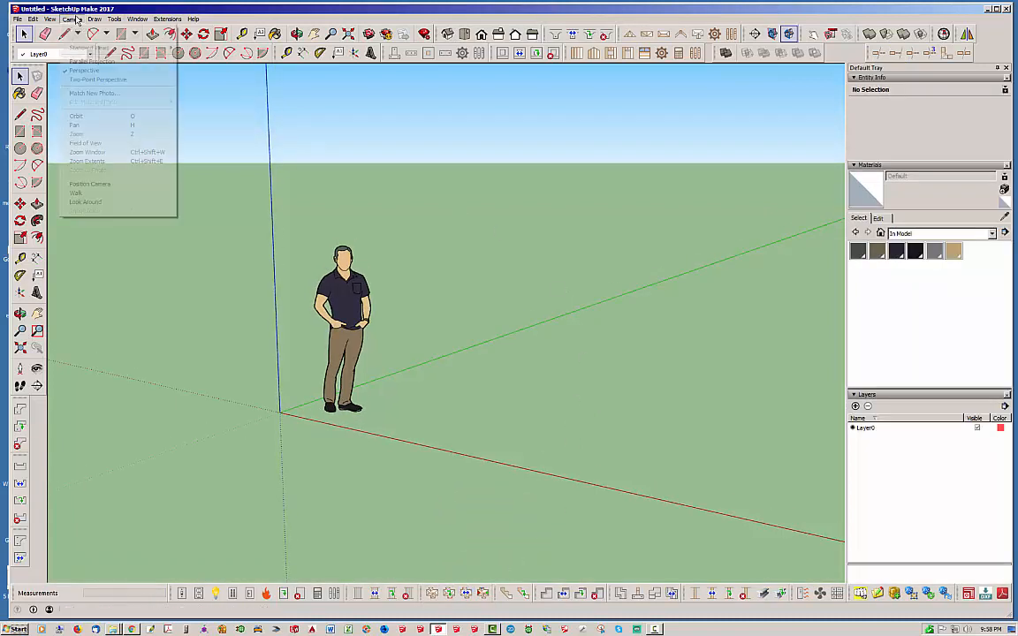
{"action": "mouse_move", "coordinate": [114, 19]}
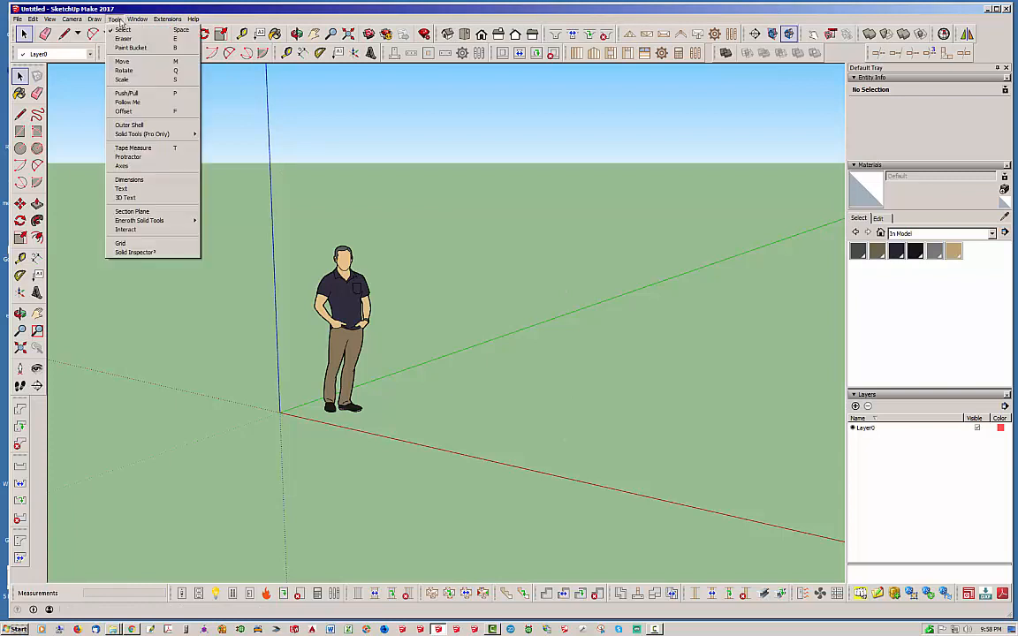
{"action": "left_click", "coordinate": [133, 243]}
{"action": "left_click", "coordinate": [280, 412]}
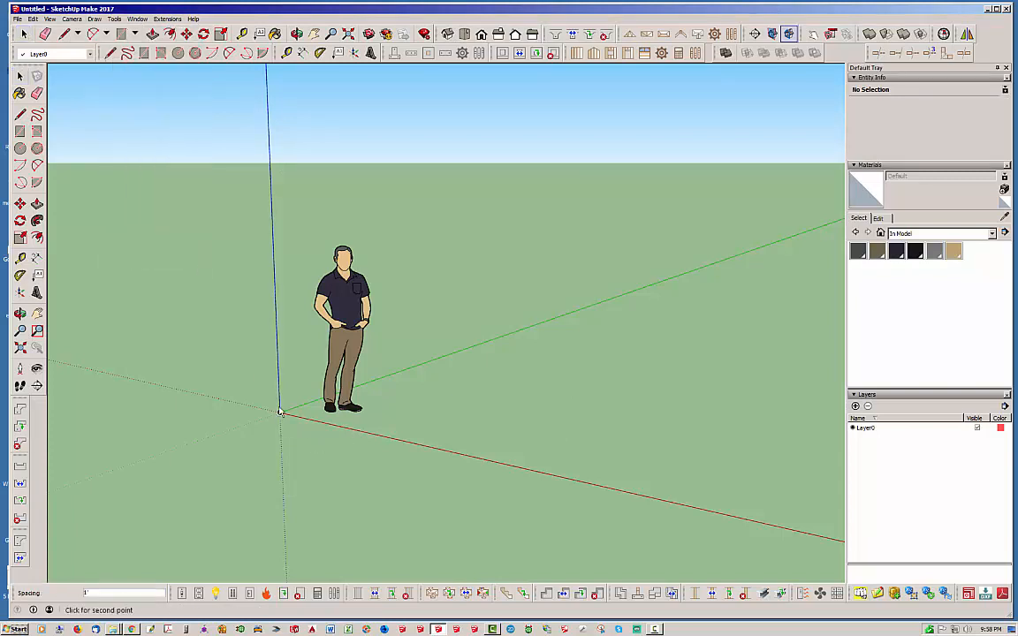
{"action": "scroll", "coordinate": [111, 289], "scroll_direction": "down", "scroll_amount": 3}
{"action": "middle_click_drag", "start_coordinate": [159, 223], "coordinate": [173, 263]}
{"action": "scroll", "coordinate": [175, 254], "scroll_direction": "down", "scroll_amount": 1}
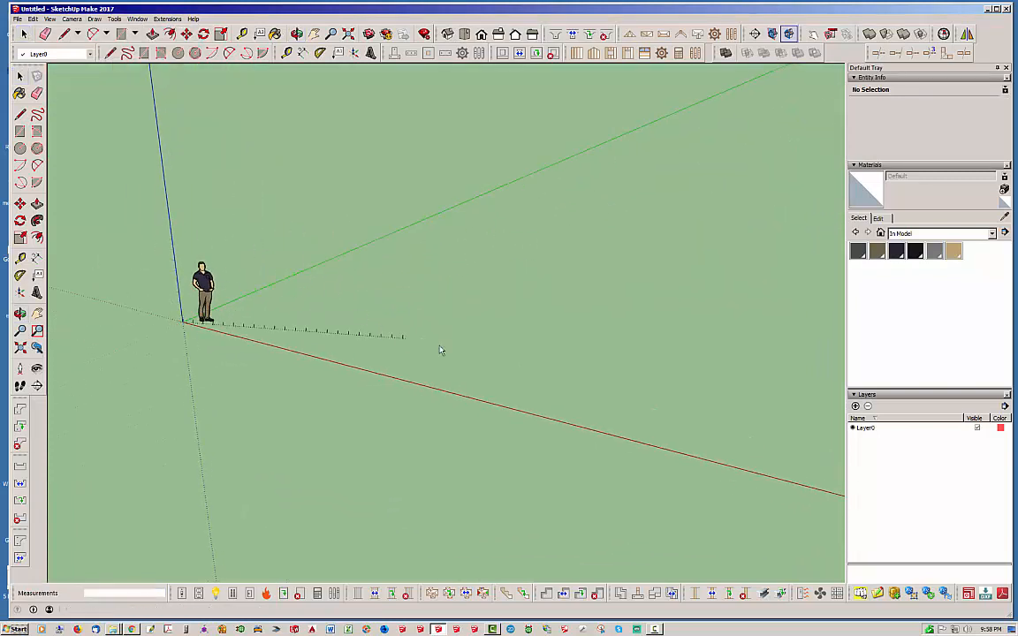
{"action": "left_click", "coordinate": [733, 467]}
{"action": "left_click", "coordinate": [756, 250]}
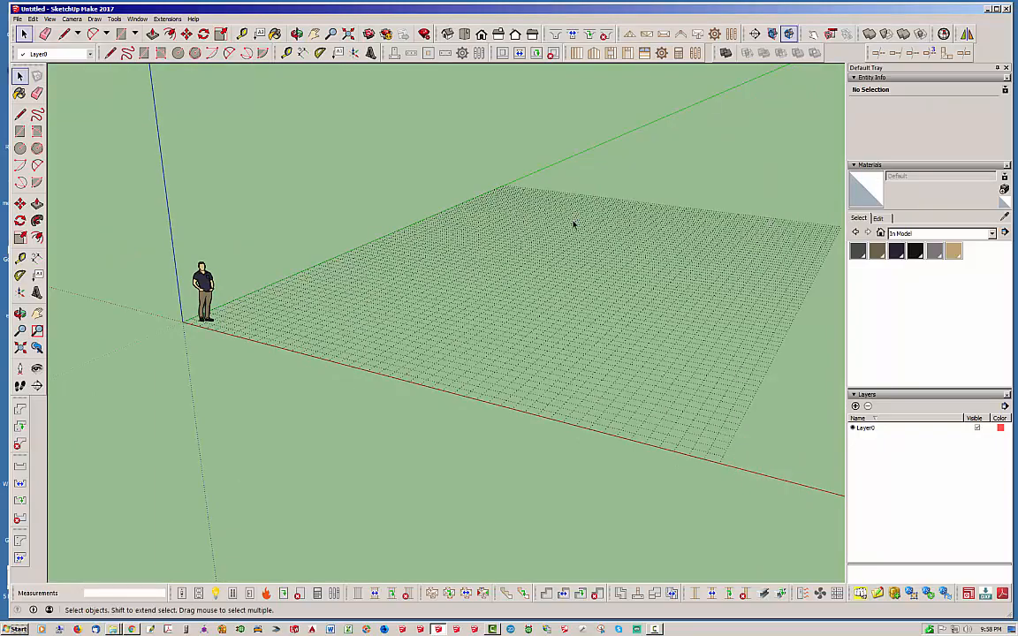
Step: Draw the front of a stepped building outline on the grid with lines, including a 9' jog and a 20' side edge
{"action": "middle_click_drag", "start_coordinate": [574, 223], "coordinate": [441, 284]}
{"action": "scroll", "coordinate": [562, 273], "scroll_direction": "up", "scroll_amount": 3}
{"action": "middle_click_drag", "start_coordinate": [562, 274], "coordinate": [445, 243]}
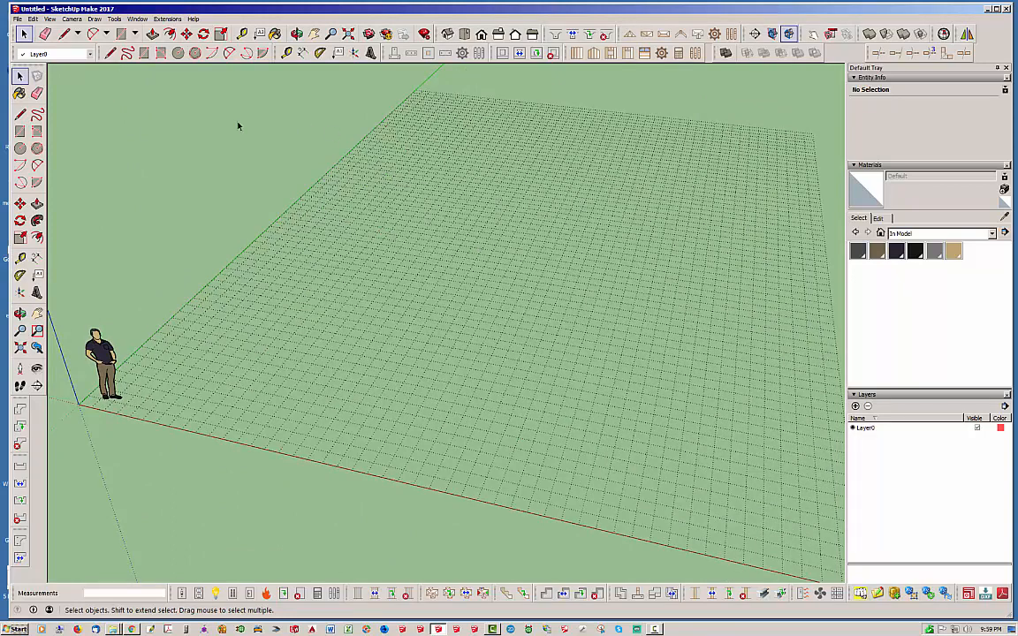
{"action": "left_click", "coordinate": [110, 53]}
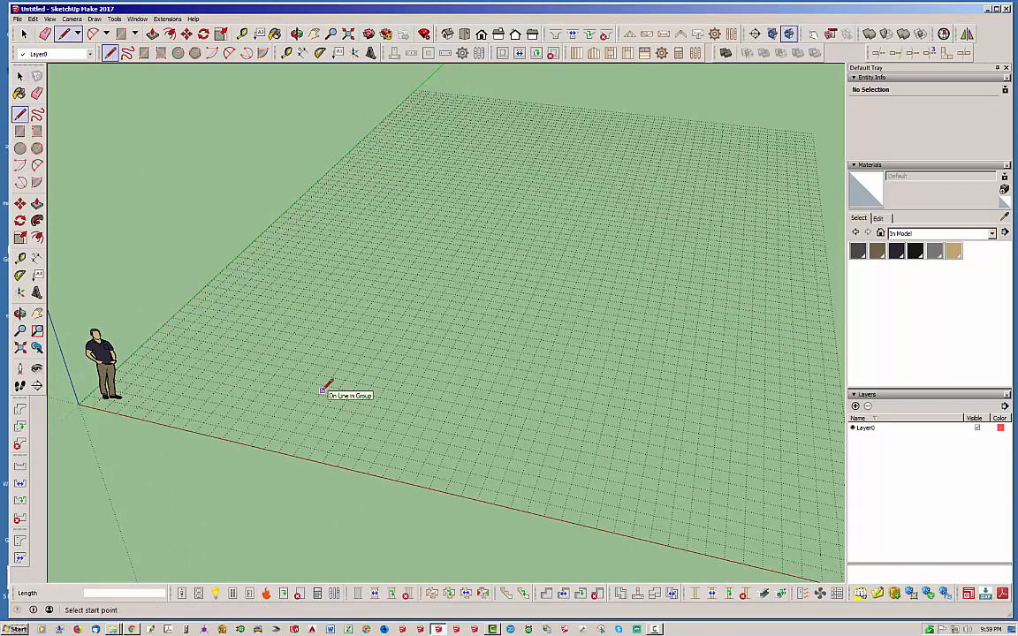
{"action": "left_click", "coordinate": [212, 362]}
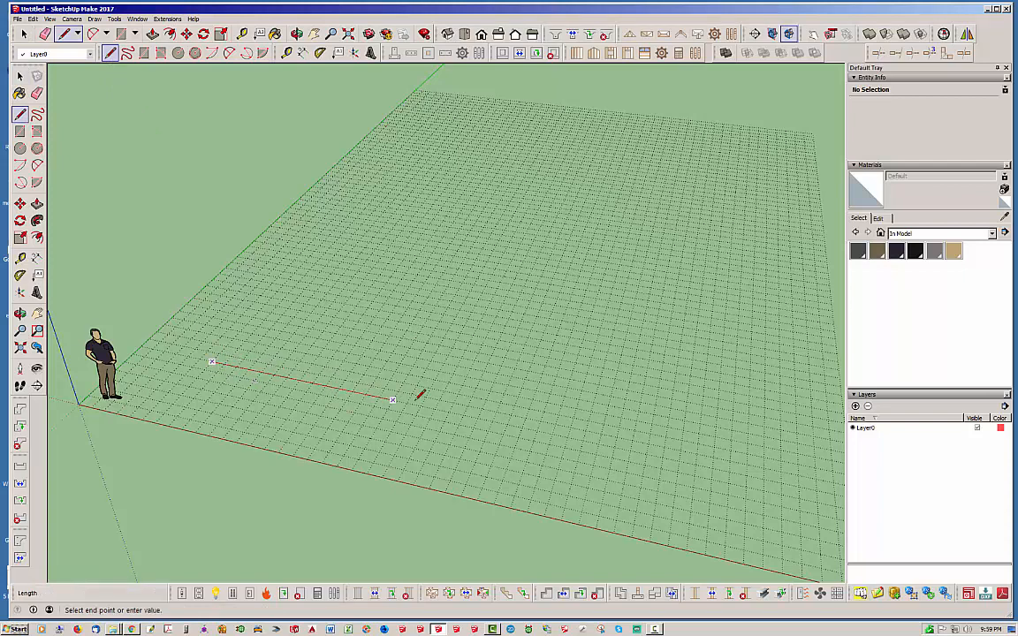
{"action": "left_click", "coordinate": [477, 418]}
{"action": "left_click", "coordinate": [511, 342]}
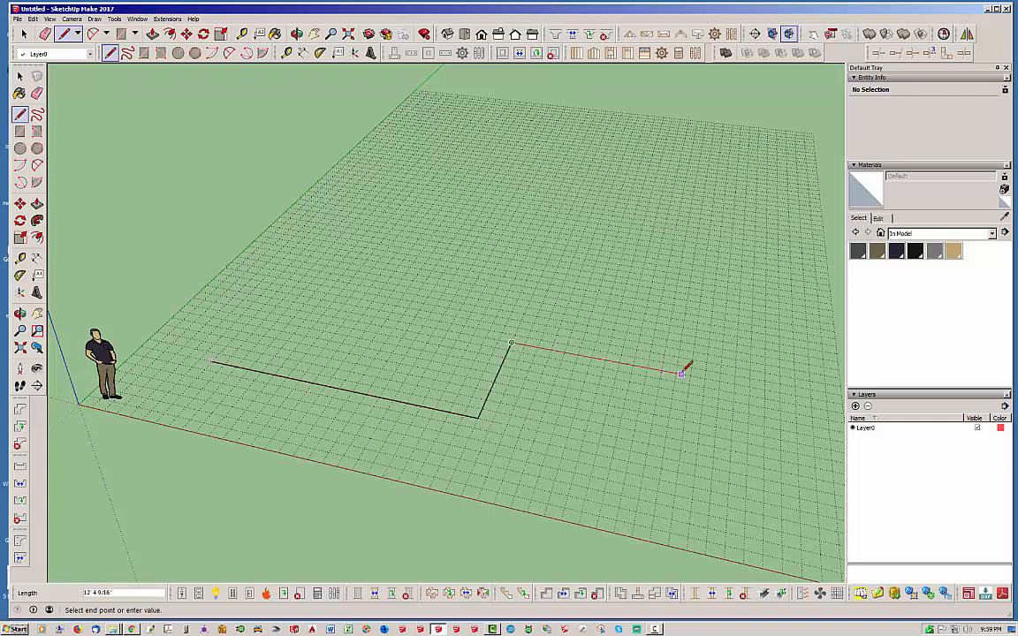
{"action": "left_click", "coordinate": [734, 384]}
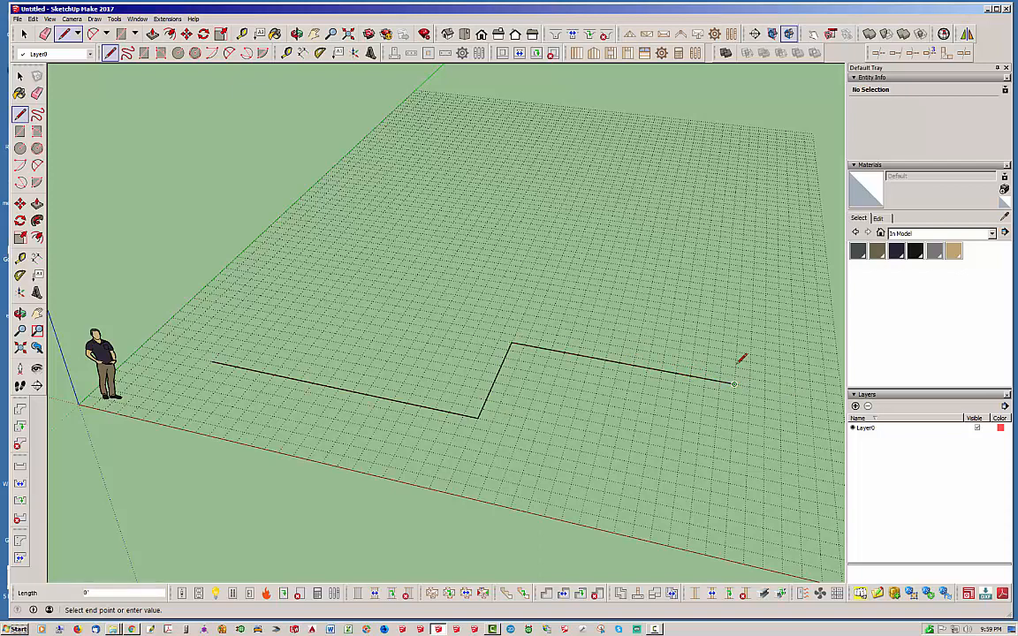
{"action": "left_click", "coordinate": [742, 249]}
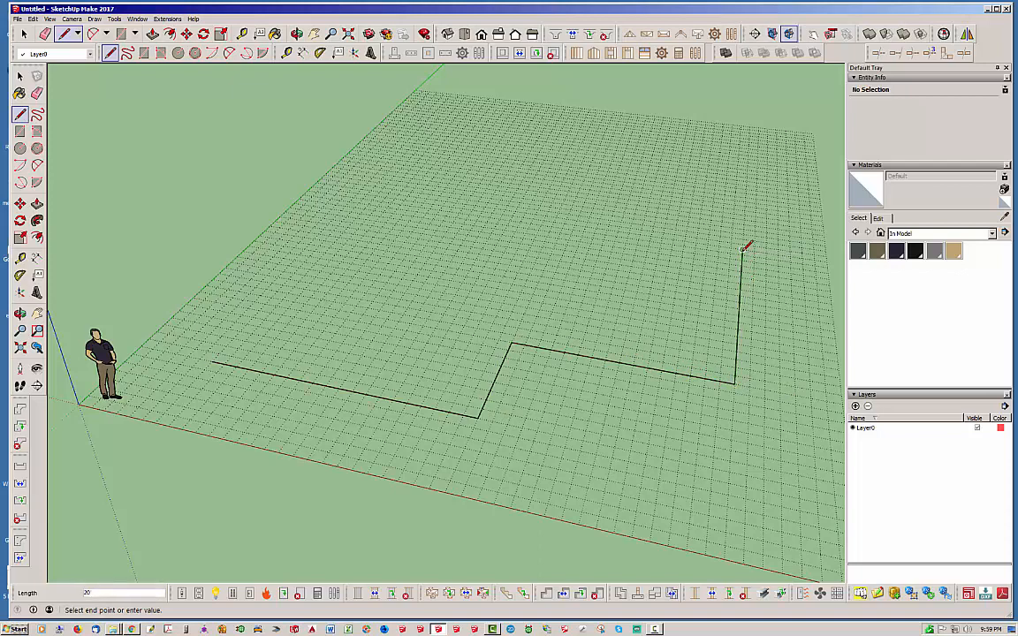
Step: Continue the outline along the back with a 6' segment, an 8' deep bump-out and a further jog toward the front
{"action": "left_click", "coordinate": [674, 240]}
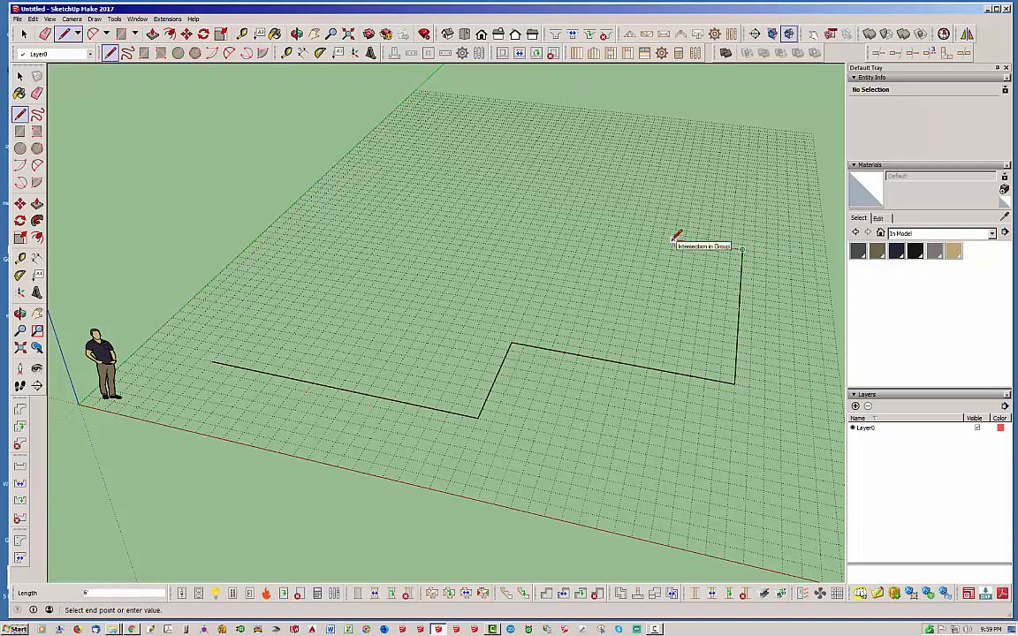
{"action": "left_click", "coordinate": [681, 203]}
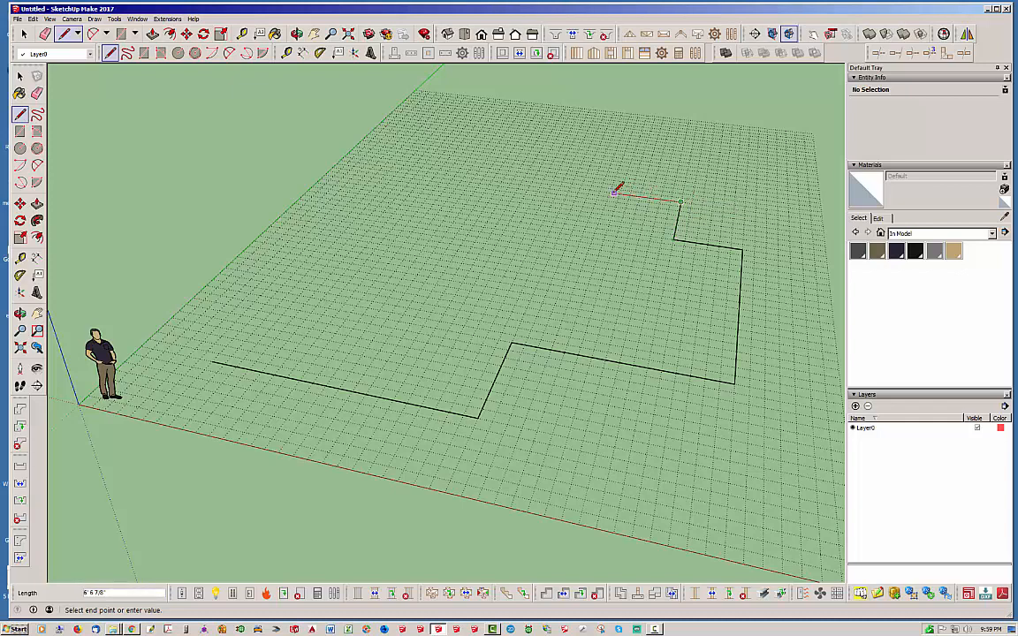
{"action": "left_click", "coordinate": [610, 193]}
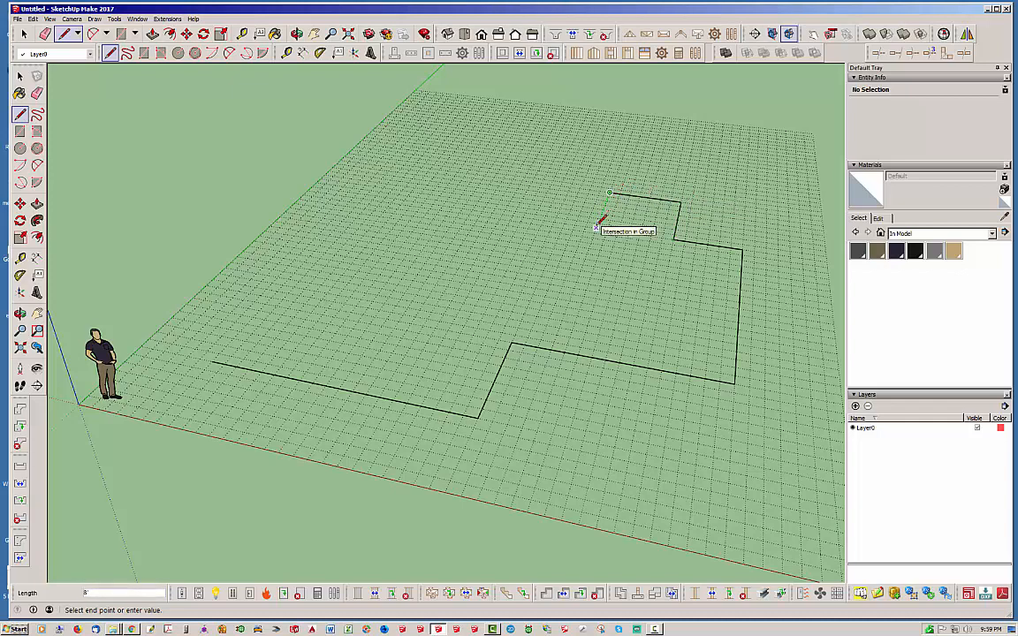
{"action": "left_click", "coordinate": [597, 228]}
{"action": "left_click", "coordinate": [502, 214]}
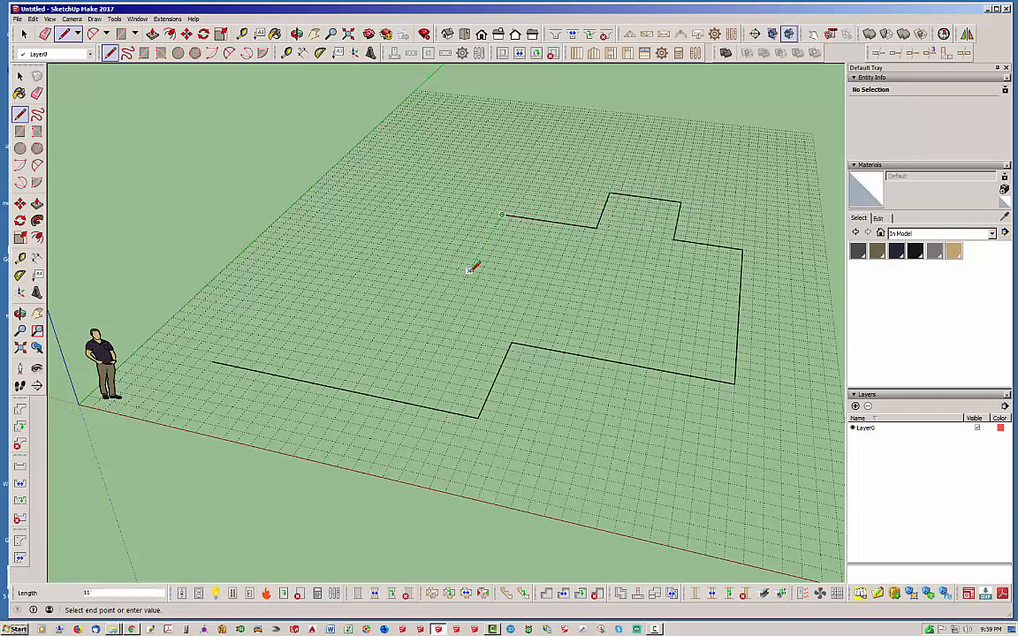
{"action": "left_click", "coordinate": [473, 263]}
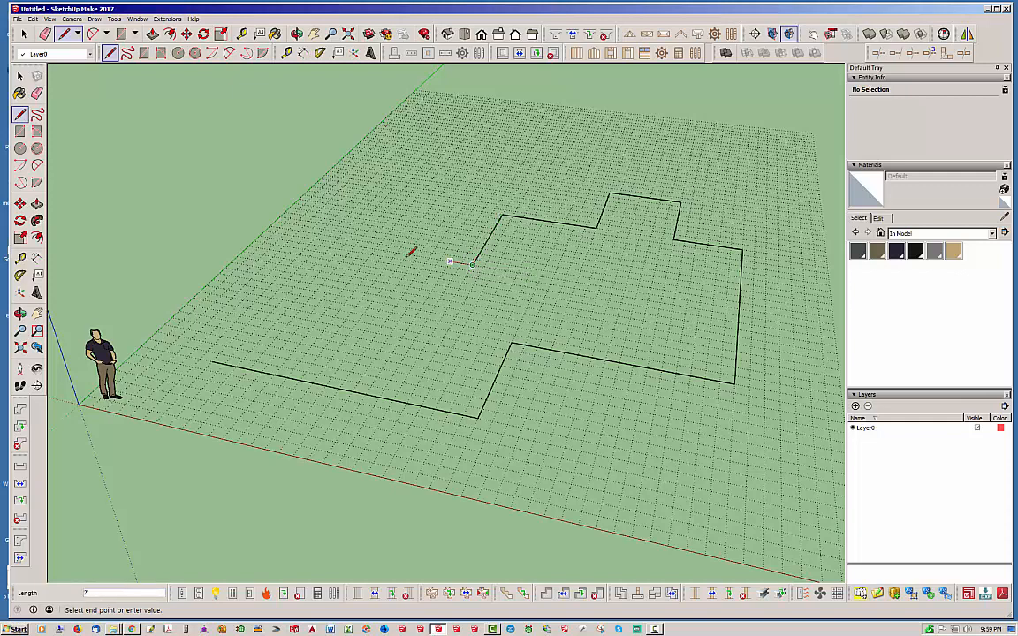
Step: Finish the outline around its remaining side with a 6' deep notch between two wings, closing it at the starting point
{"action": "left_click", "coordinate": [325, 240]}
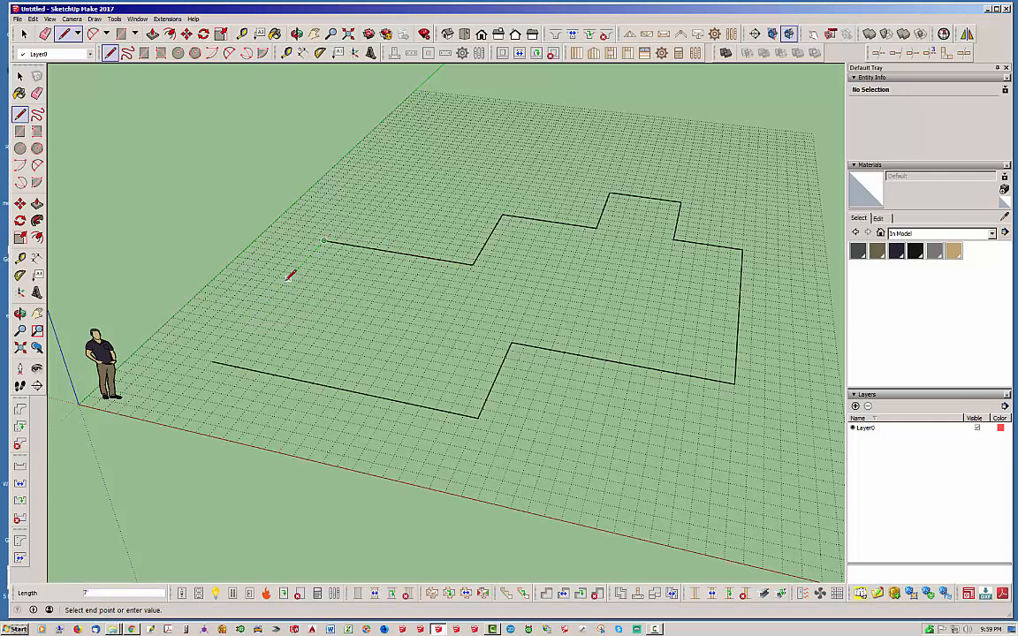
{"action": "left_click", "coordinate": [289, 279]}
{"action": "left_click", "coordinate": [356, 290]}
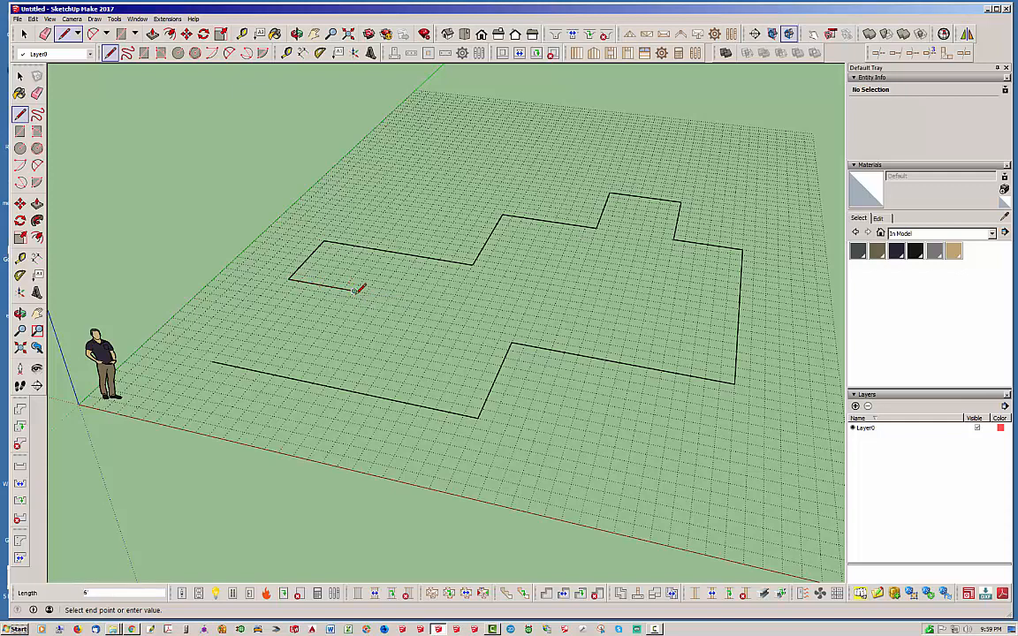
{"action": "left_click", "coordinate": [324, 329]}
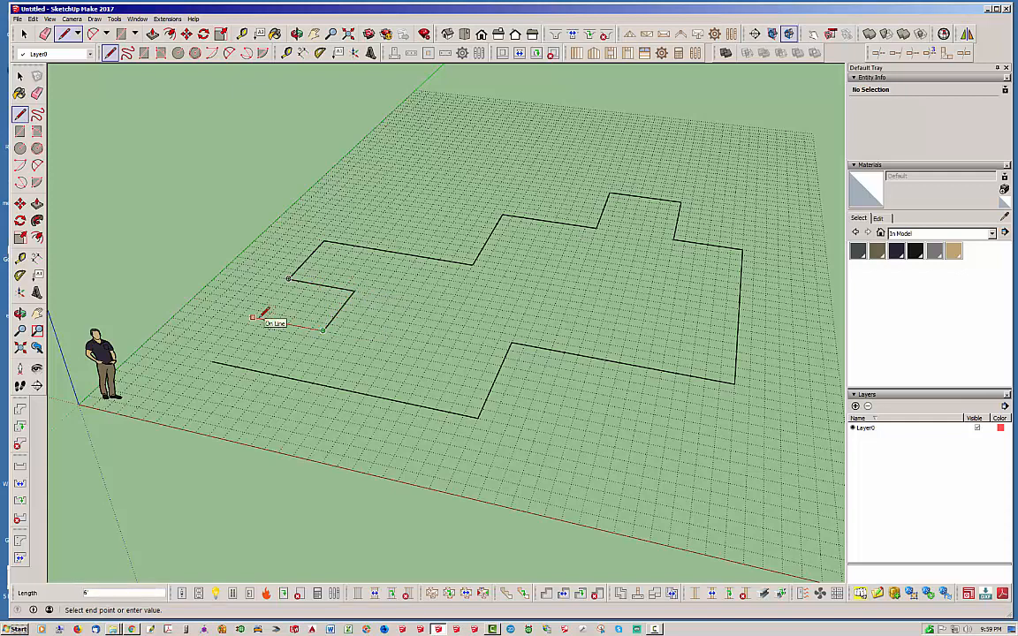
{"action": "left_click", "coordinate": [253, 318]}
{"action": "left_click", "coordinate": [213, 361]}
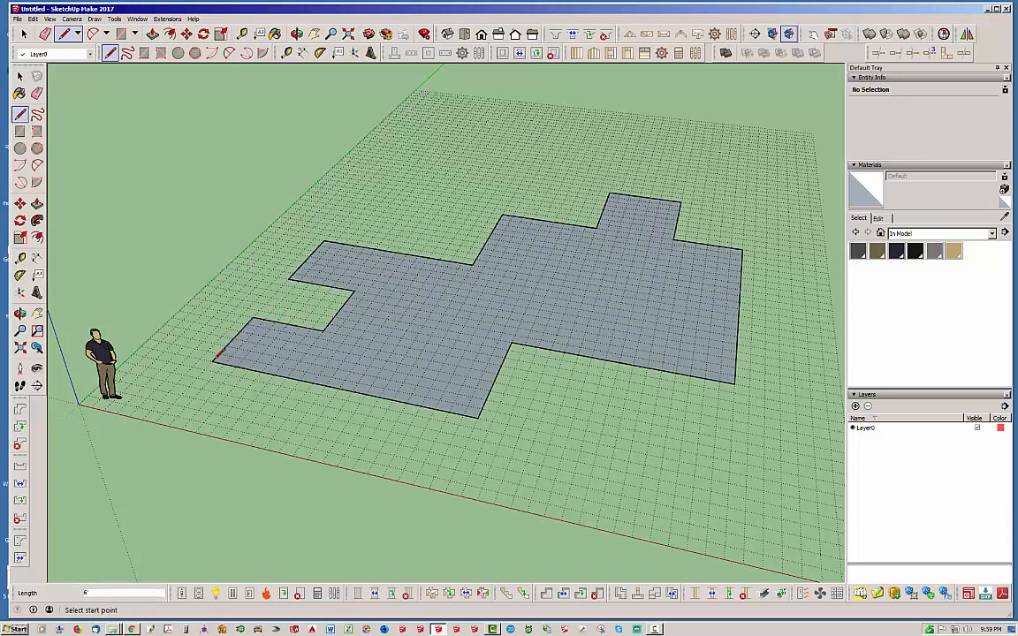
Step: Push/Pull the closed outline face up 8' into a building block
{"action": "left_click", "coordinate": [24, 33]}
{"action": "middle_click_drag", "start_coordinate": [524, 353], "coordinate": [517, 415]}
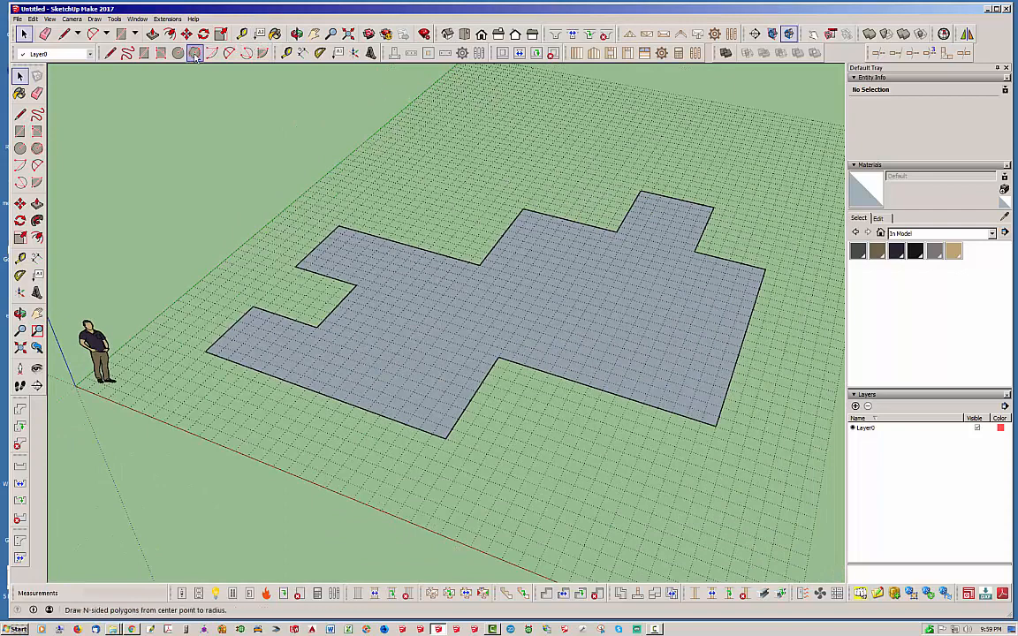
{"action": "left_click", "coordinate": [152, 34]}
{"action": "left_click_drag", "start_coordinate": [432, 318], "coordinate": [444, 286]}
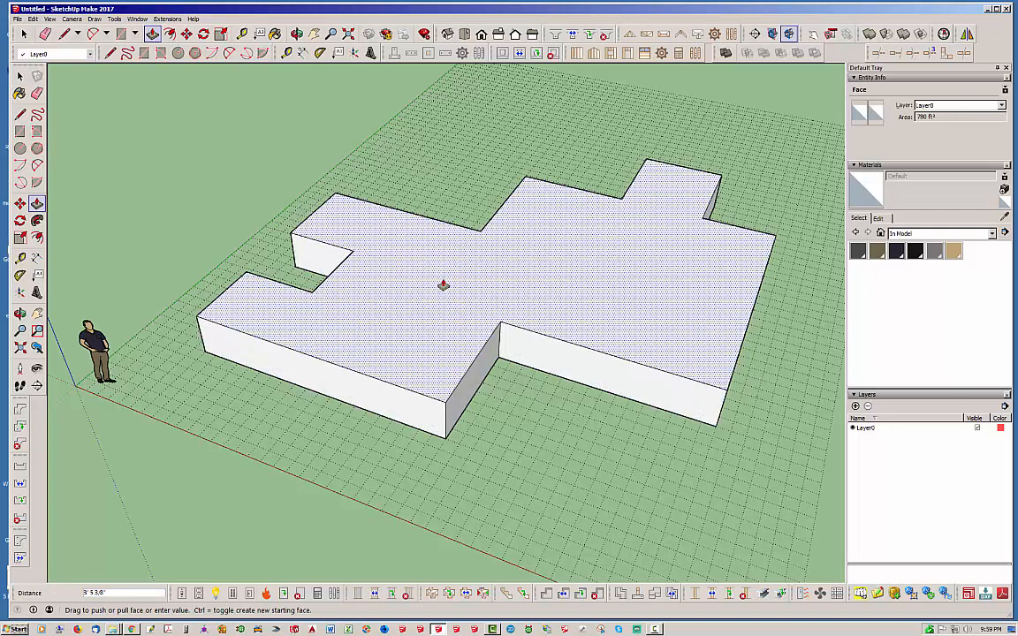
{"action": "key", "text": "Return"}
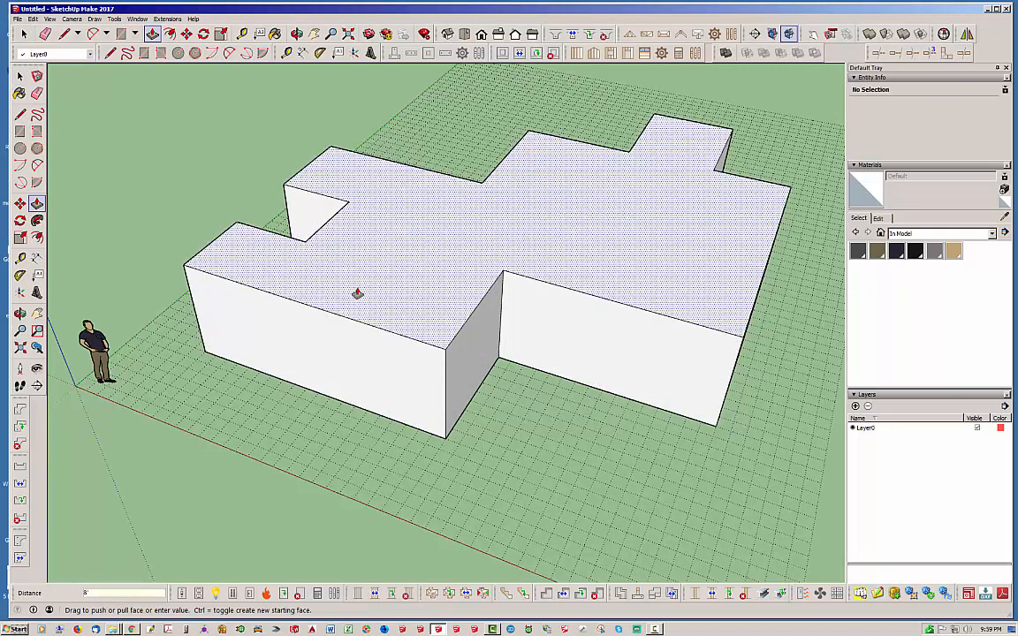
Step: Select all of the building block's connected geometry and make it a group
{"action": "left_click", "coordinate": [22, 33]}
{"action": "triple_click", "coordinate": [353, 182]}
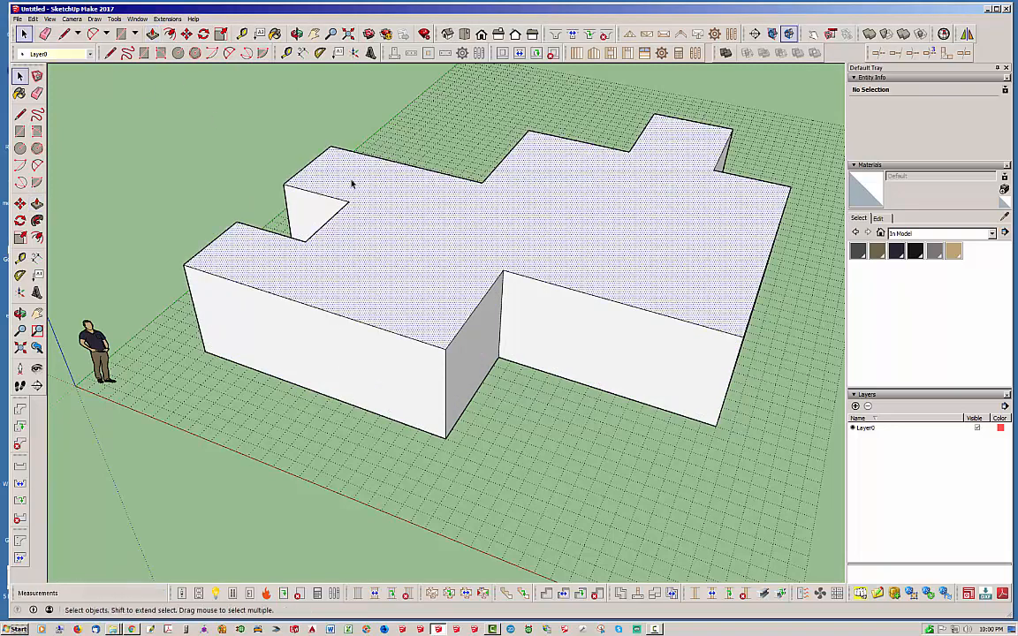
{"action": "right_click", "coordinate": [353, 182]}
{"action": "left_click", "coordinate": [376, 253]}
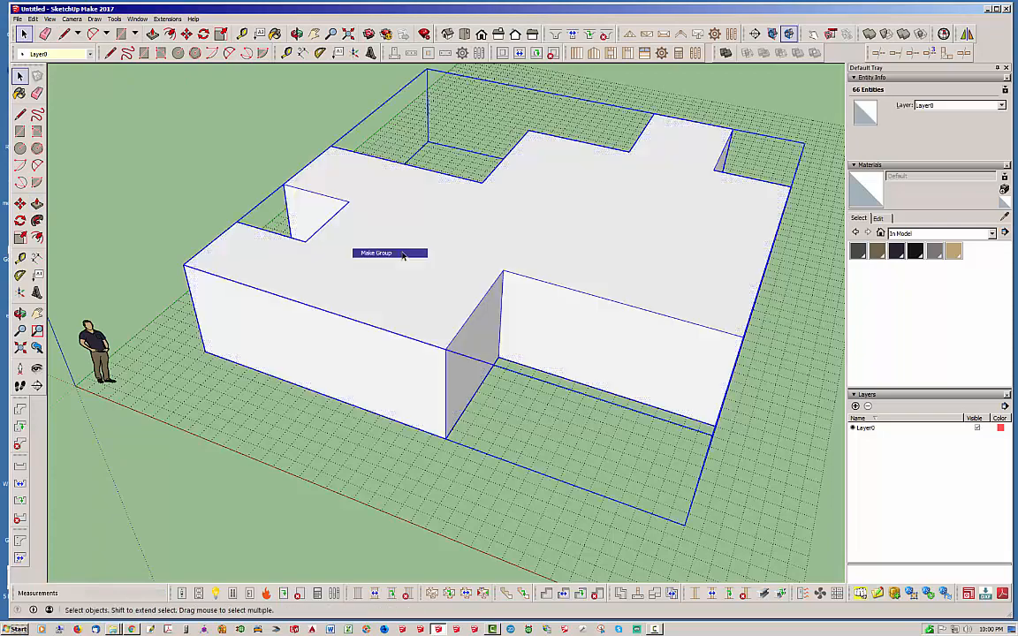
{"action": "middle_click_drag", "start_coordinate": [376, 255], "coordinate": [360, 285]}
{"action": "left_click", "coordinate": [234, 500]}
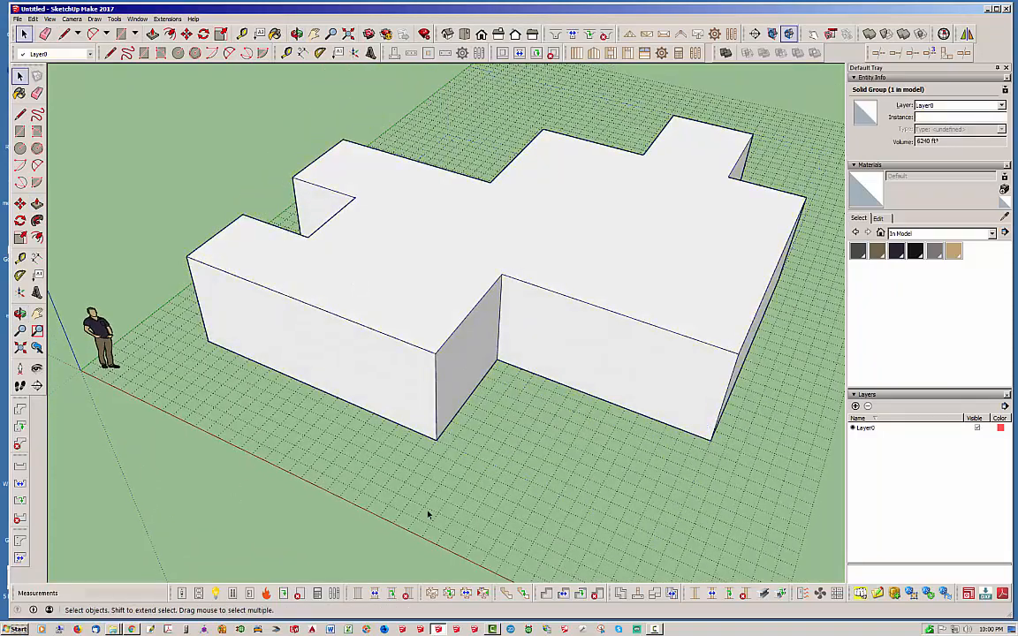
Step: Start a new complex roof of the Rafter type and move its roof options window clear of the model
{"action": "left_click", "coordinate": [432, 594]}
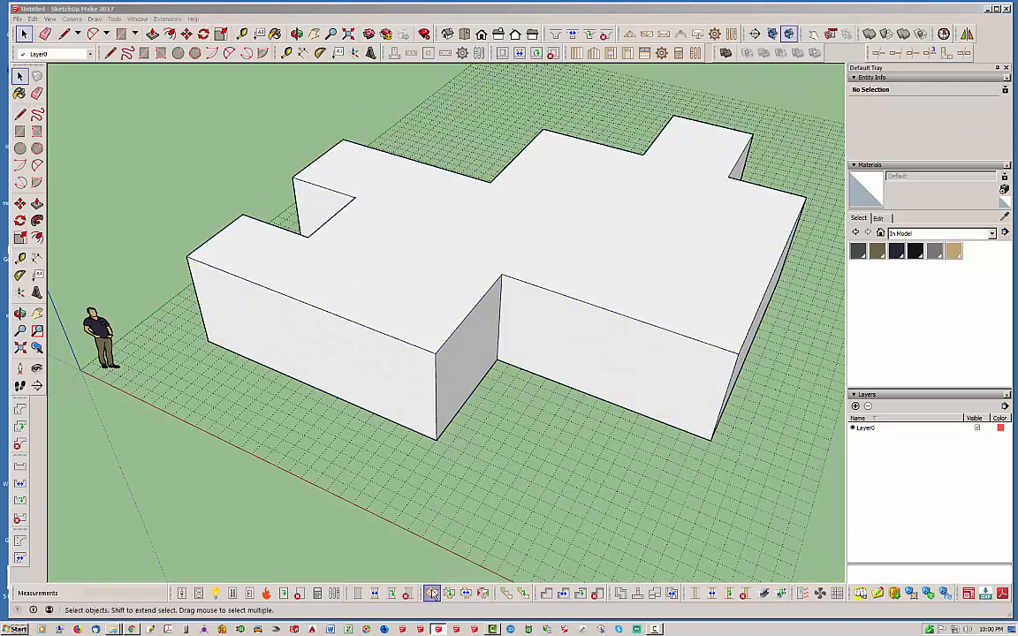
{"action": "left_click_drag", "start_coordinate": [495, 205], "coordinate": [535, 222]}
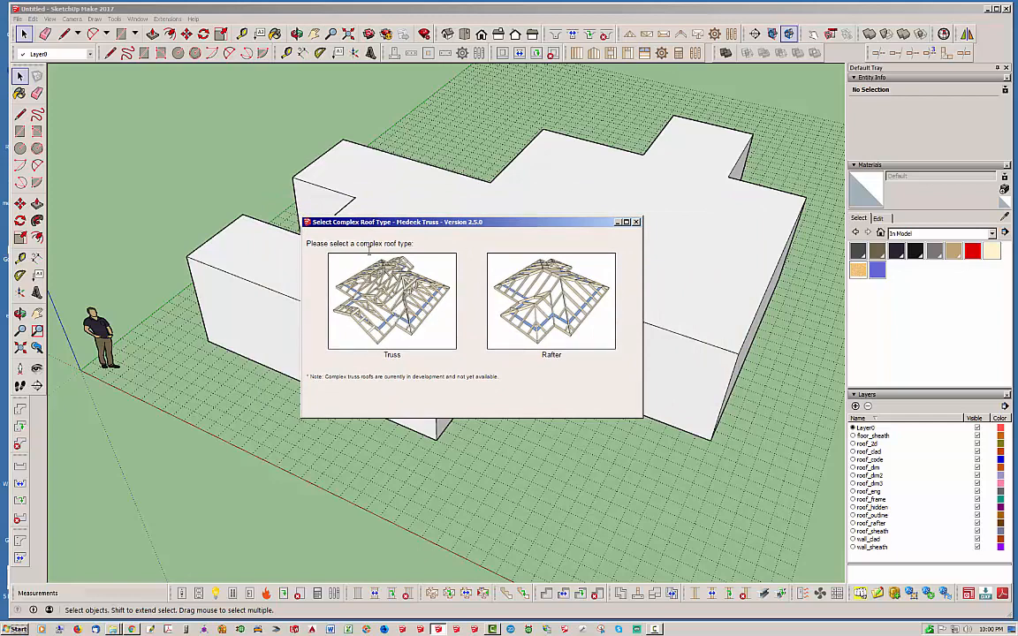
{"action": "left_click", "coordinate": [562, 293]}
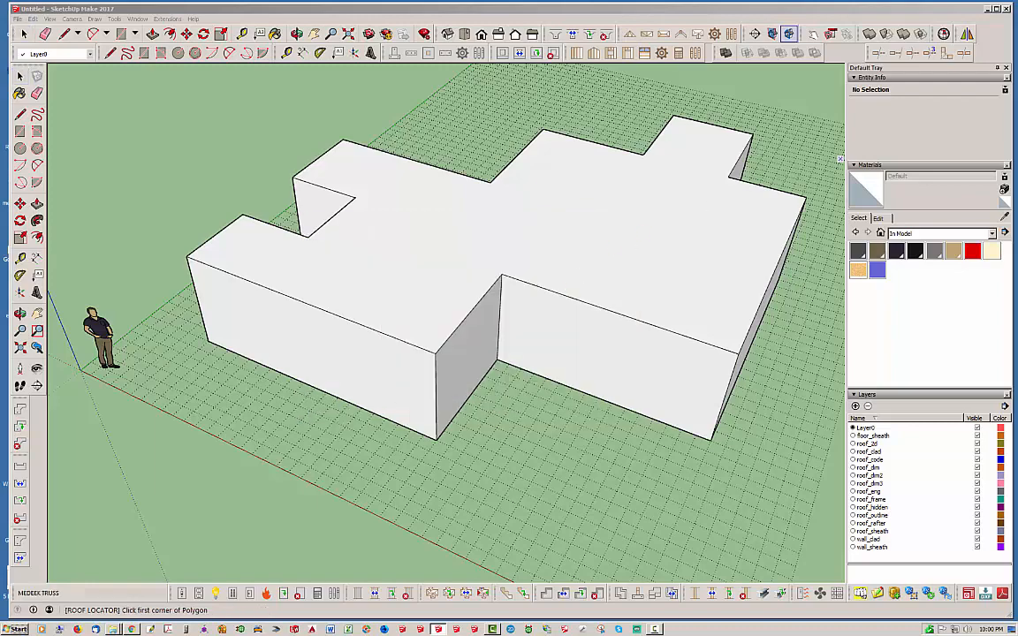
{"action": "left_click_drag", "start_coordinate": [758, 55], "coordinate": [909, 77]}
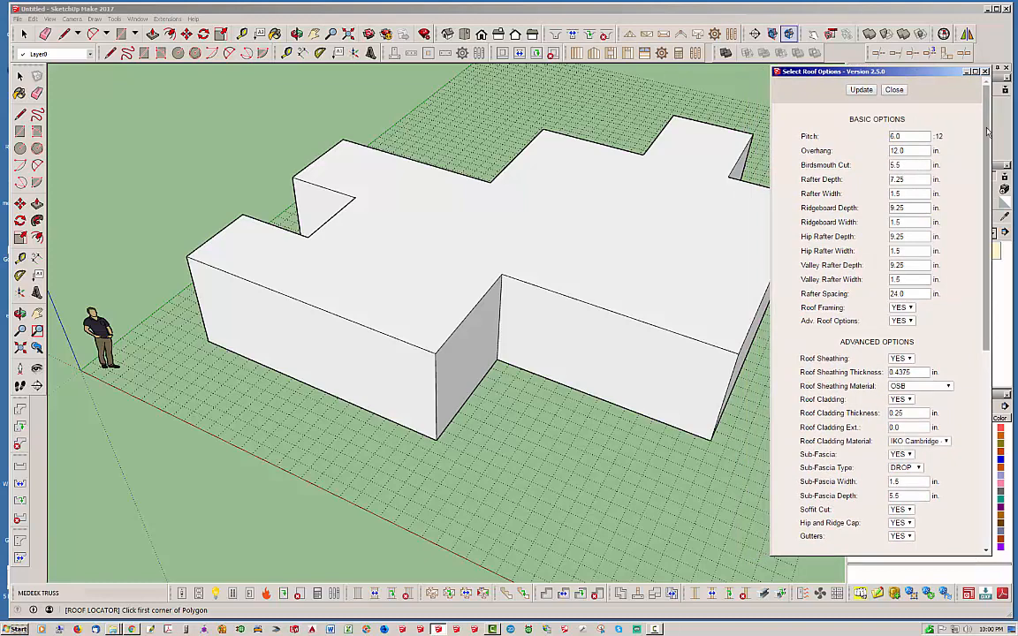
{"action": "left_click_drag", "start_coordinate": [983, 149], "coordinate": [984, 124]}
{"action": "mouse_move", "coordinate": [943, 72]}
{"action": "left_mouse_down"}
{"action": "mouse_move", "coordinate": [961, 74]}
{"action": "mouse_move", "coordinate": [950, 70]}
{"action": "left_mouse_up"}
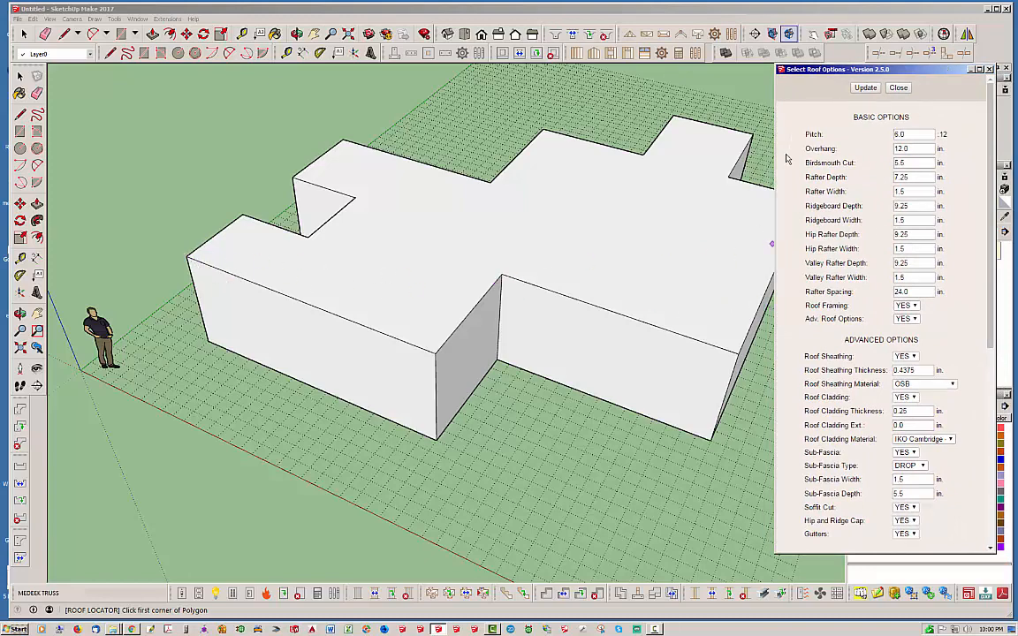
Step: Trace the roof polygon along the block's top from its front-left corner, around the front step and across to the side notch
{"action": "left_click", "coordinate": [188, 259]}
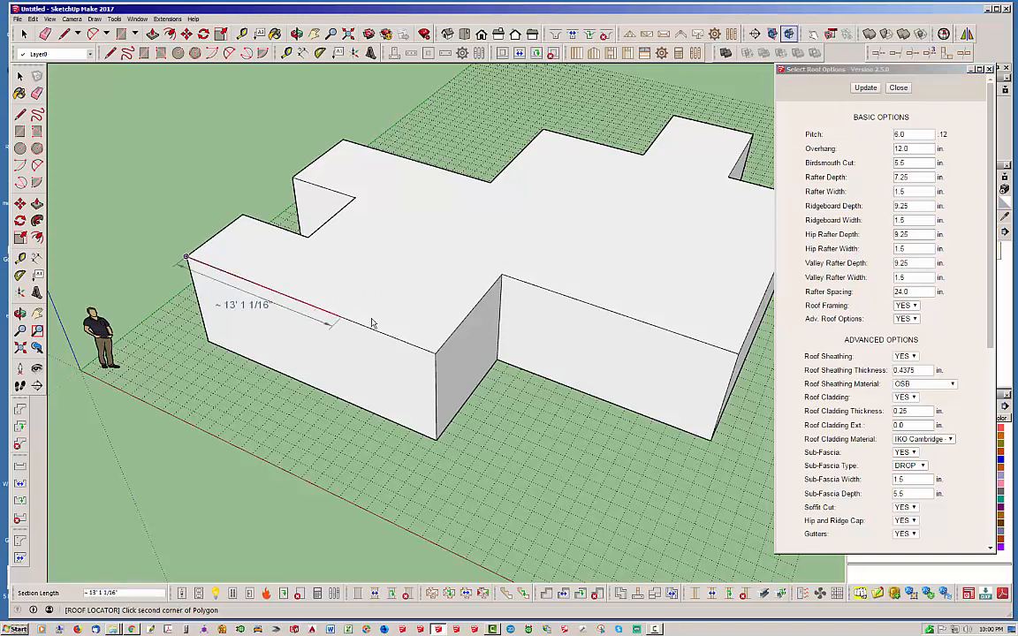
{"action": "left_click", "coordinate": [435, 353]}
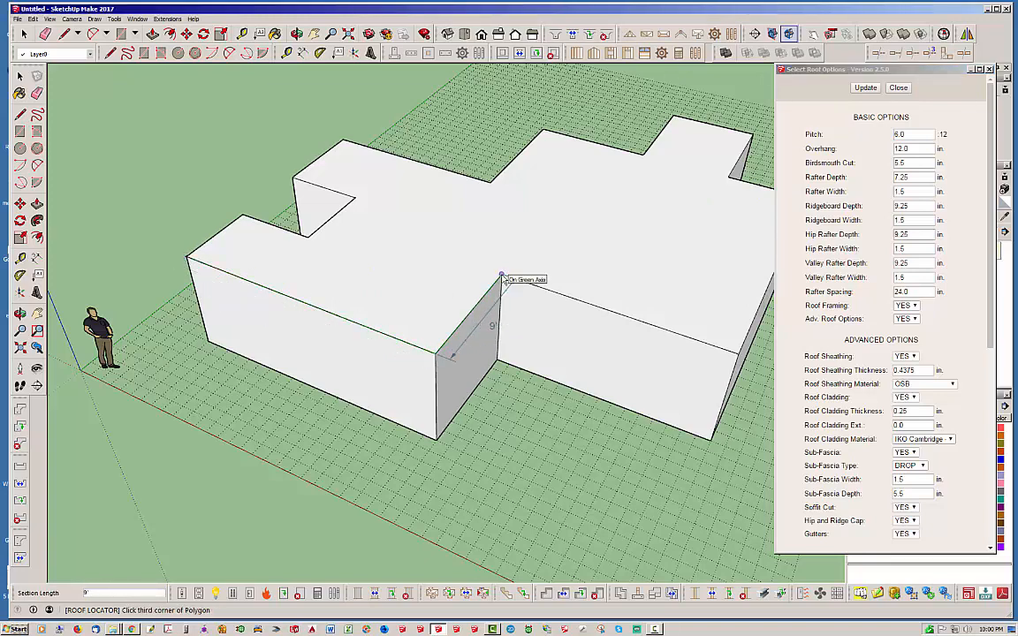
{"action": "left_click", "coordinate": [502, 276]}
{"action": "left_click", "coordinate": [739, 356]}
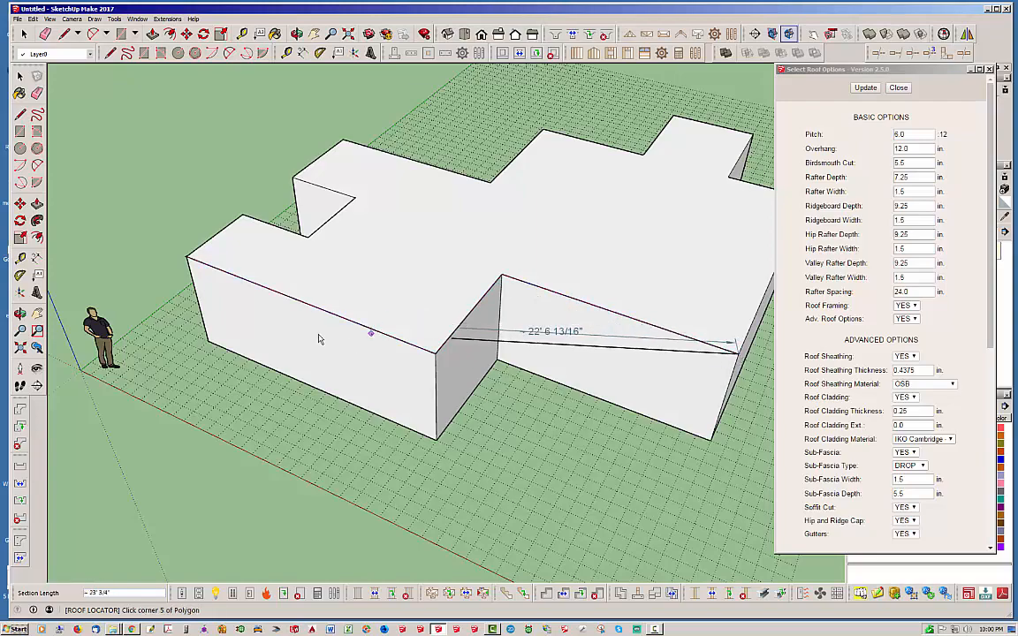
{"action": "scroll", "coordinate": [321, 338], "scroll_direction": "down", "scroll_amount": 2}
{"action": "middle_click_drag", "start_coordinate": [700, 231], "coordinate": [682, 424]}
{"action": "left_click", "coordinate": [692, 380]}
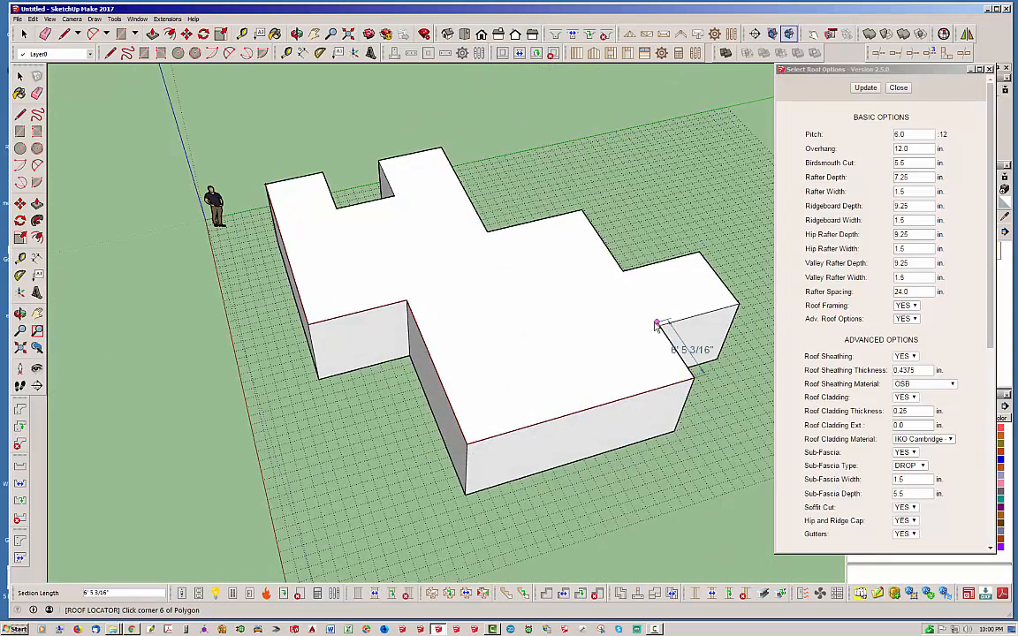
Step: Continue the roof polygon through the side notch, around the small end wing and along the stepped rear edge to the far wing
{"action": "left_click", "coordinate": [661, 326]}
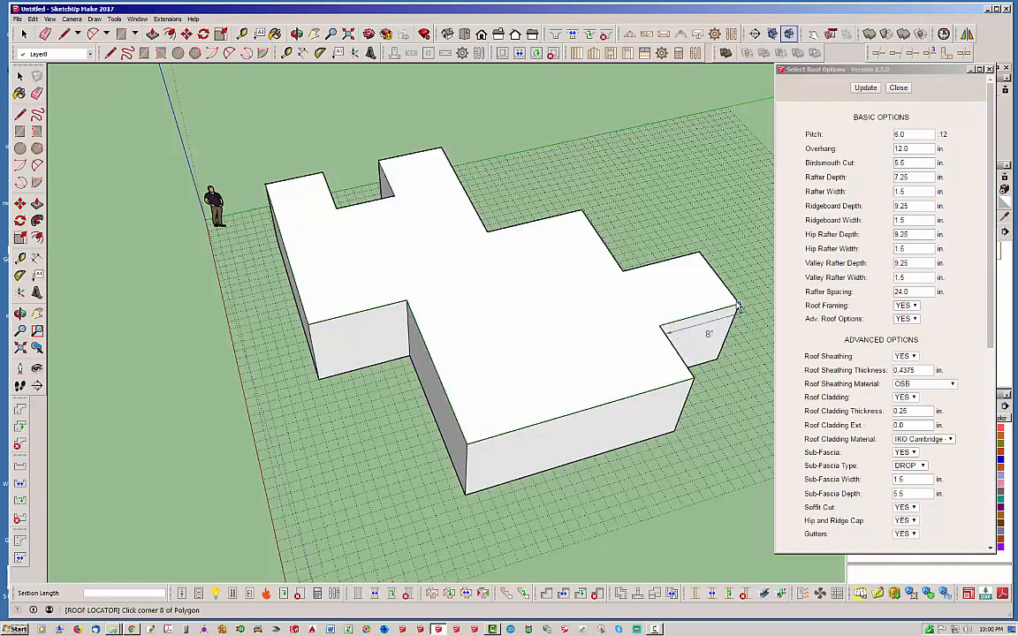
{"action": "left_click", "coordinate": [698, 253]}
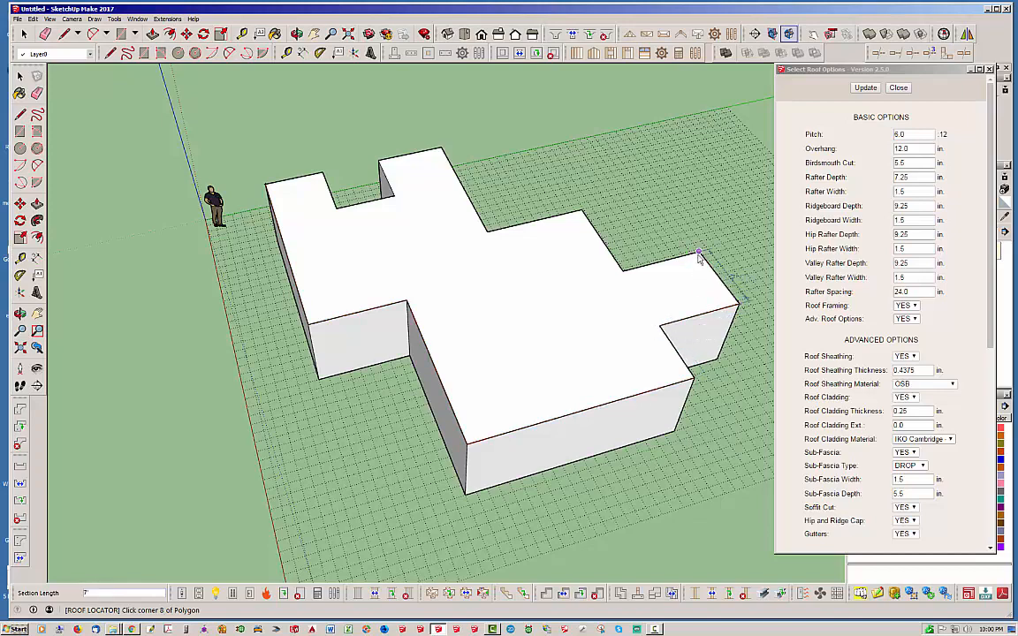
{"action": "left_click", "coordinate": [623, 272]}
{"action": "left_click", "coordinate": [581, 210]}
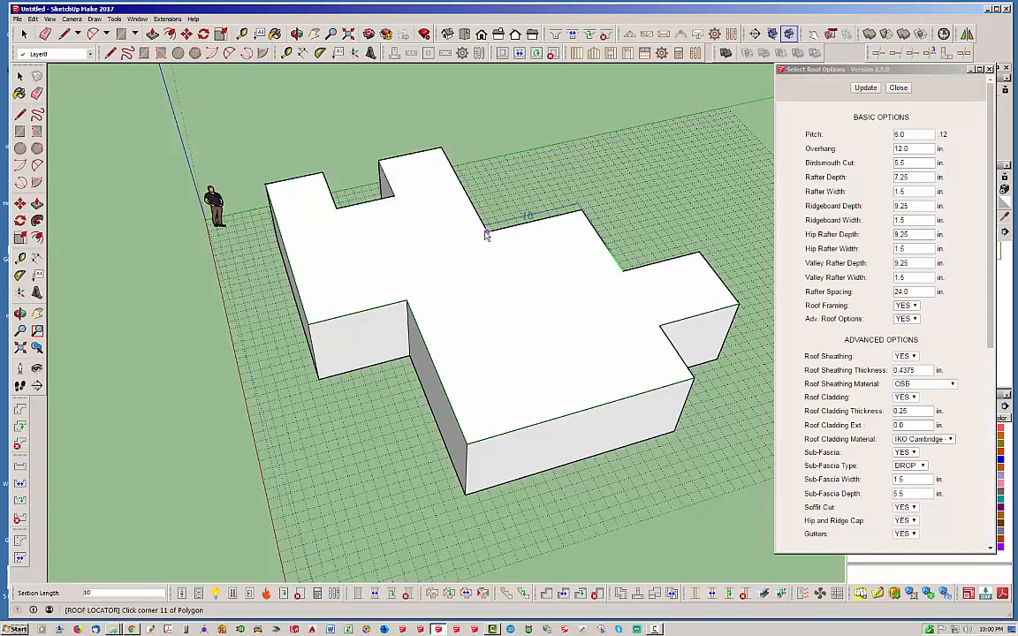
{"action": "left_click", "coordinate": [442, 148]}
{"action": "left_click", "coordinate": [378, 161]}
Step: Trace the notch between the two wings and close the roof polygon at its starting corner to generate the rafter roof
{"action": "middle_click_drag", "start_coordinate": [325, 221], "coordinate": [727, 198]}
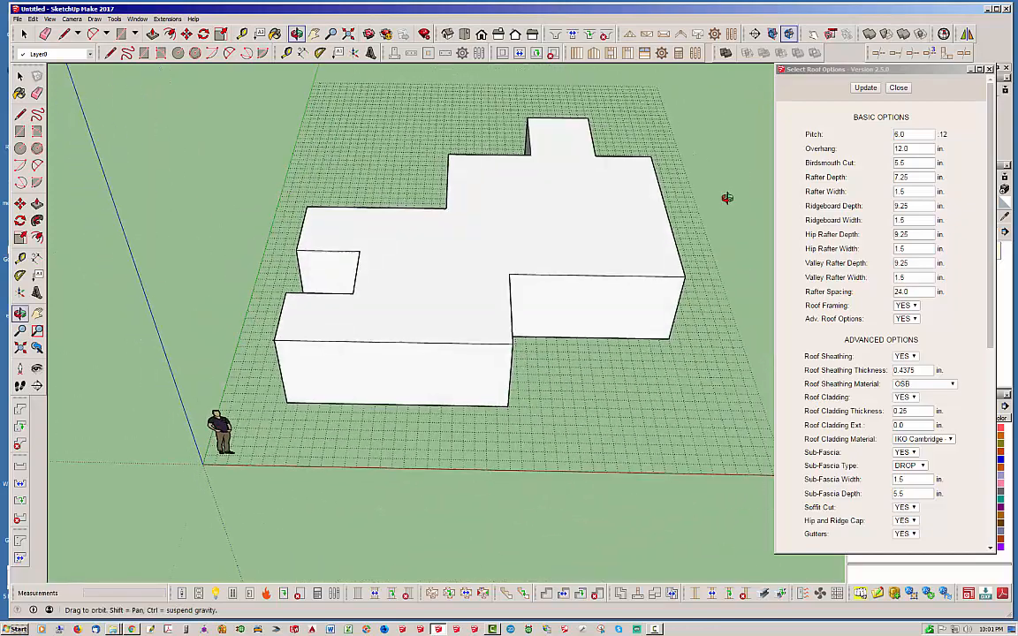
{"action": "scroll", "coordinate": [283, 345], "scroll_direction": "up", "scroll_amount": 6}
{"action": "scroll", "coordinate": [280, 356], "scroll_direction": "up", "scroll_amount": 3}
{"action": "middle_click_drag", "start_coordinate": [407, 338], "coordinate": [317, 321]}
{"action": "middle_click_drag", "start_coordinate": [395, 296], "coordinate": [320, 256]}
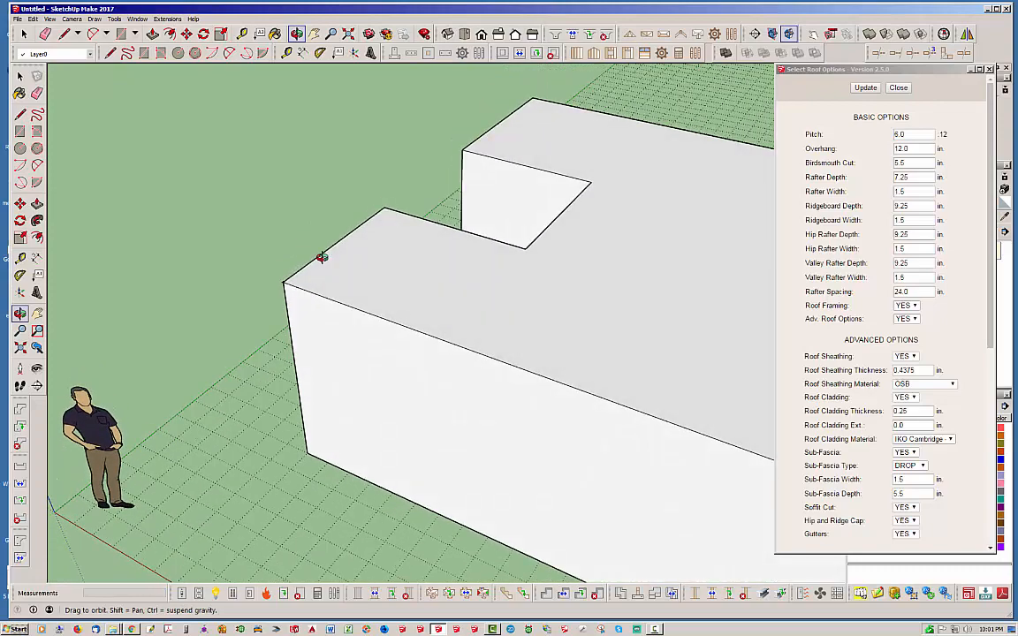
{"action": "left_click", "coordinate": [386, 212]}
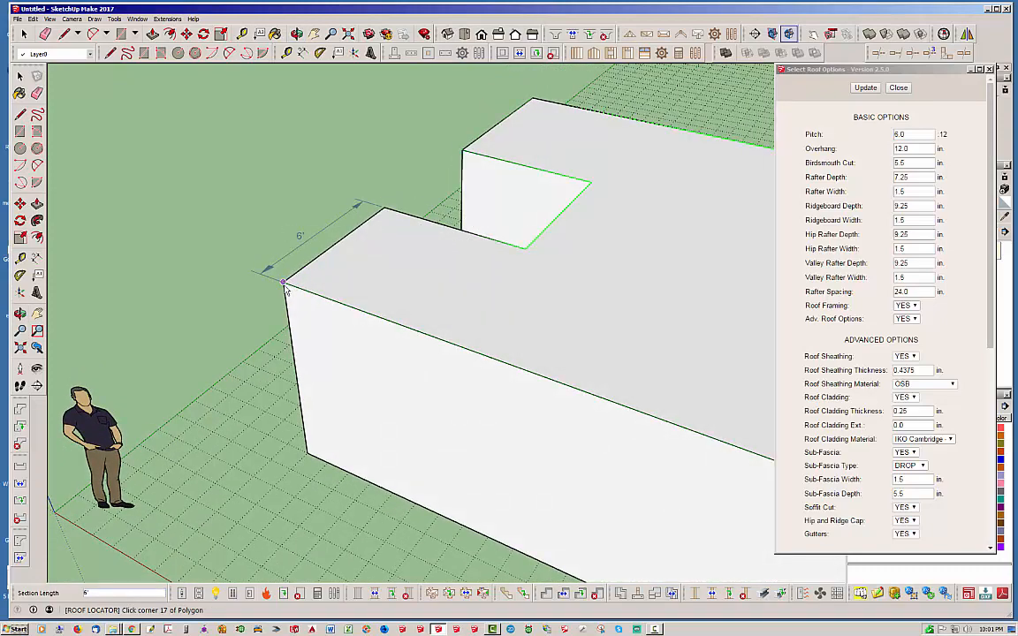
{"action": "left_click", "coordinate": [284, 284]}
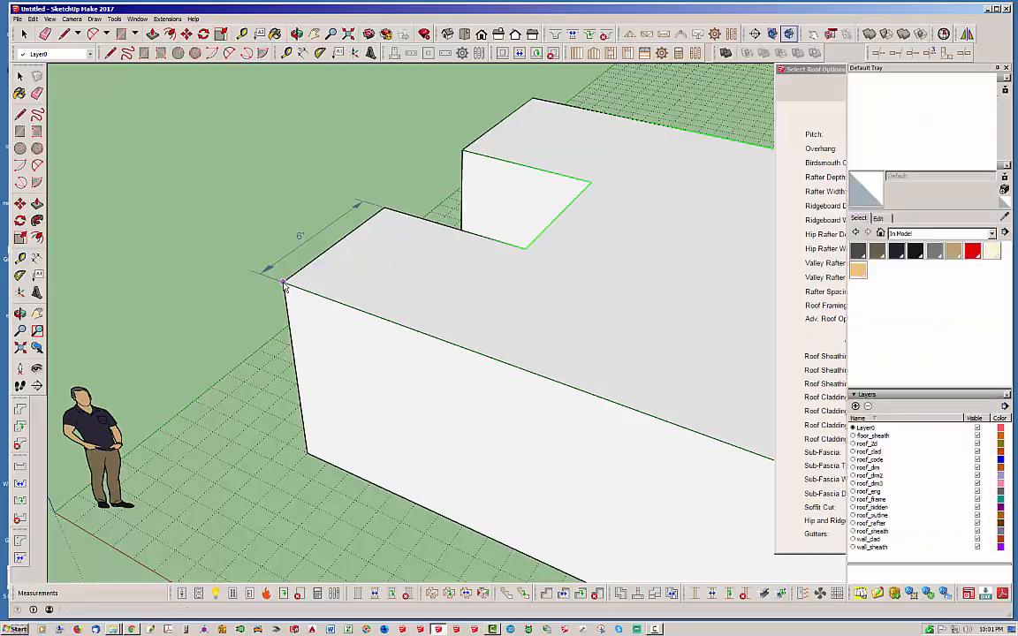
Step: Examine the generated roof from several sides, including its hips, valleys and roof plane labels, and the eaves near ground level
{"action": "middle_click_drag", "start_coordinate": [287, 287], "coordinate": [634, 271]}
{"action": "scroll", "coordinate": [394, 378], "scroll_direction": "down", "scroll_amount": 4}
{"action": "middle_click_drag", "start_coordinate": [553, 268], "coordinate": [707, 357]}
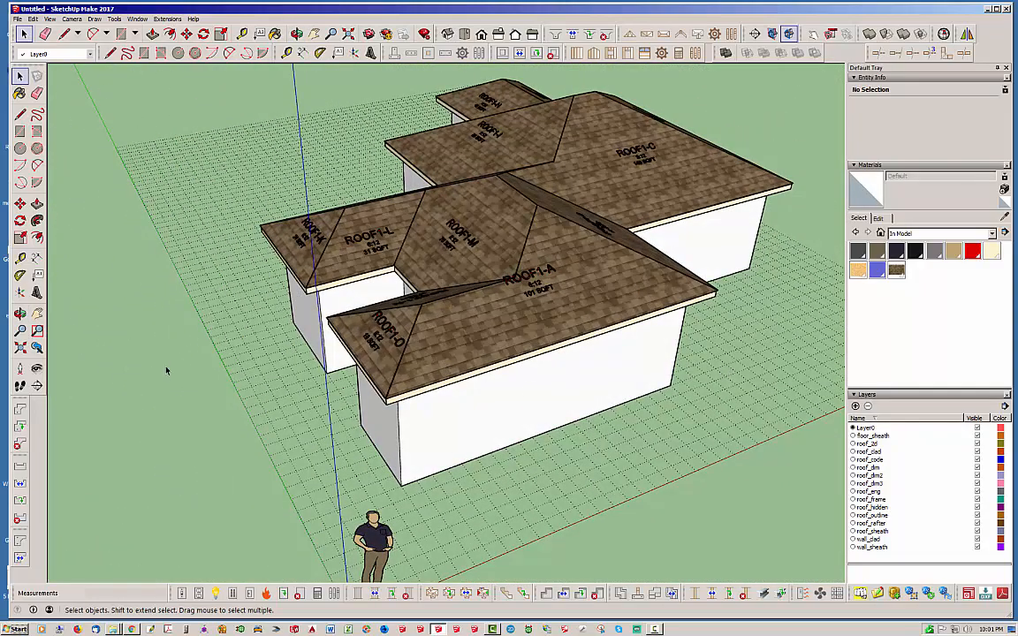
{"action": "middle_click_drag", "start_coordinate": [458, 308], "coordinate": [236, 372]}
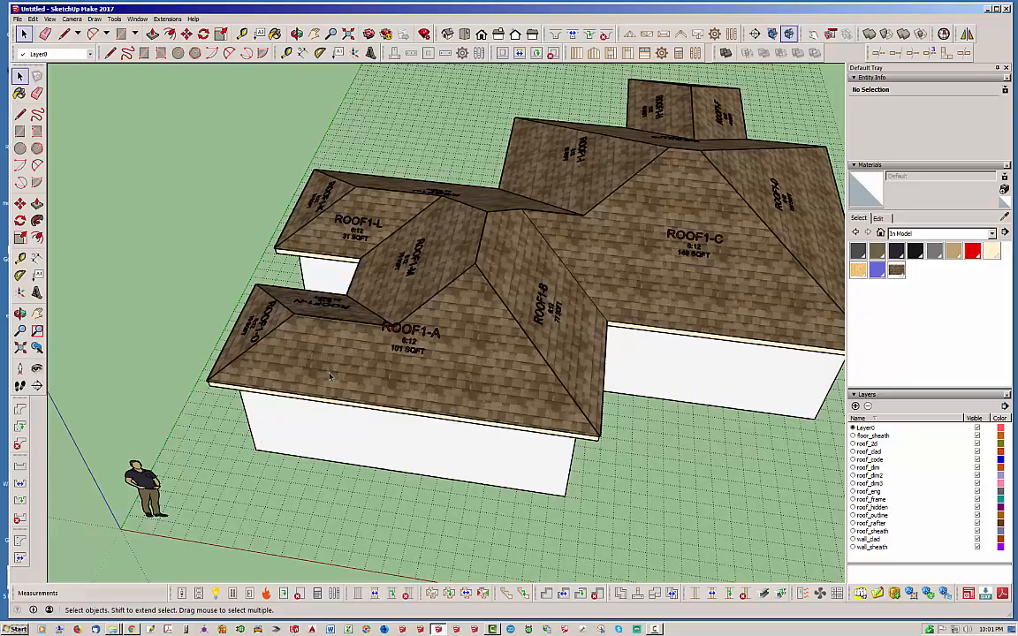
{"action": "scroll", "coordinate": [330, 377], "scroll_direction": "down", "scroll_amount": 5}
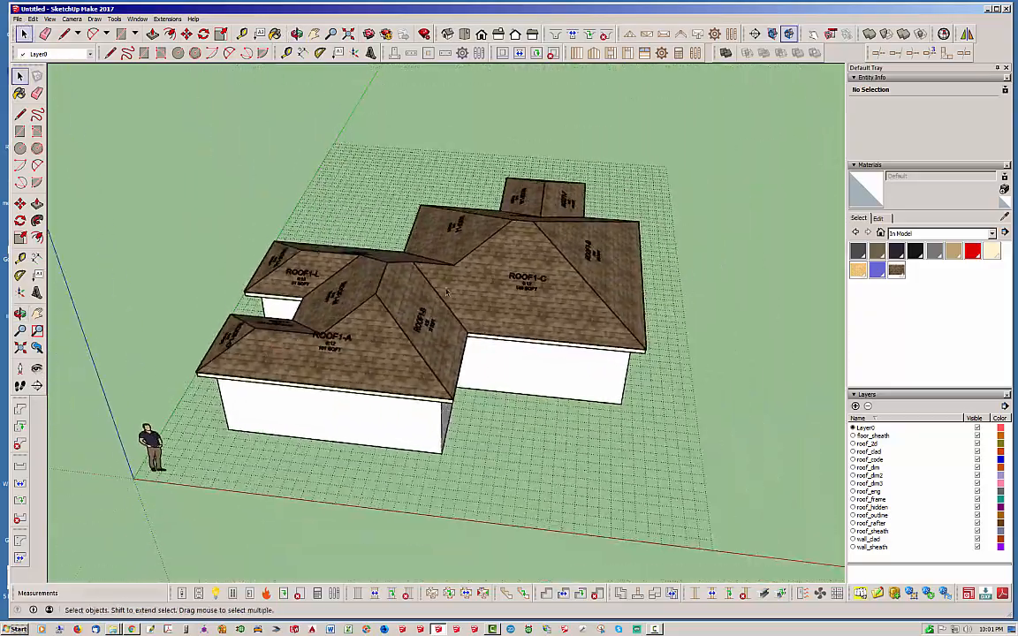
{"action": "middle_click_drag", "start_coordinate": [447, 292], "coordinate": [363, 319]}
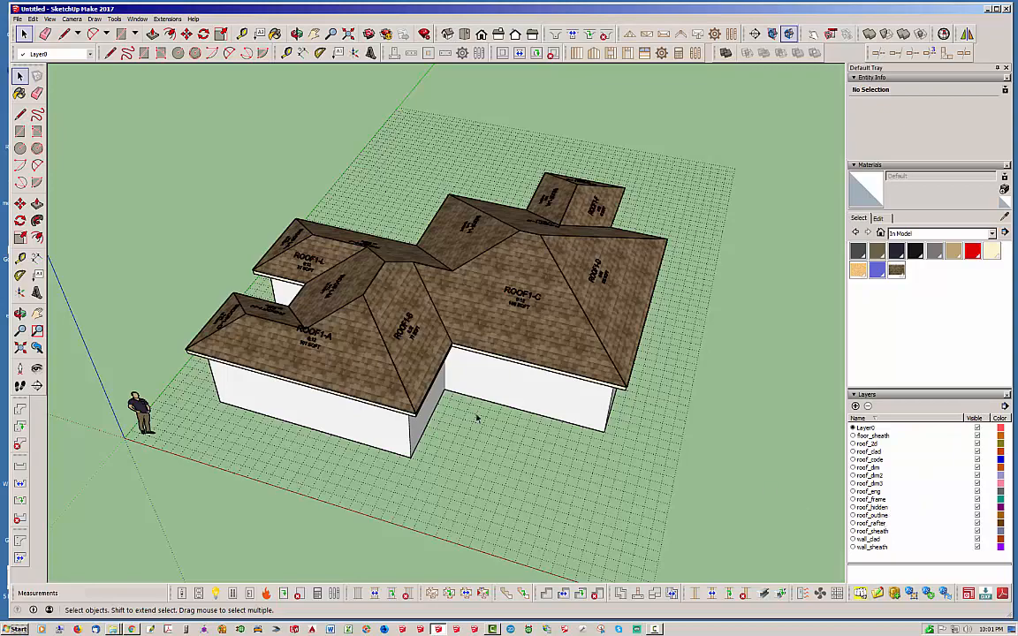
{"action": "middle_click_drag", "start_coordinate": [429, 377], "coordinate": [419, 175]}
{"action": "scroll", "coordinate": [423, 199], "scroll_direction": "up", "scroll_amount": 5}
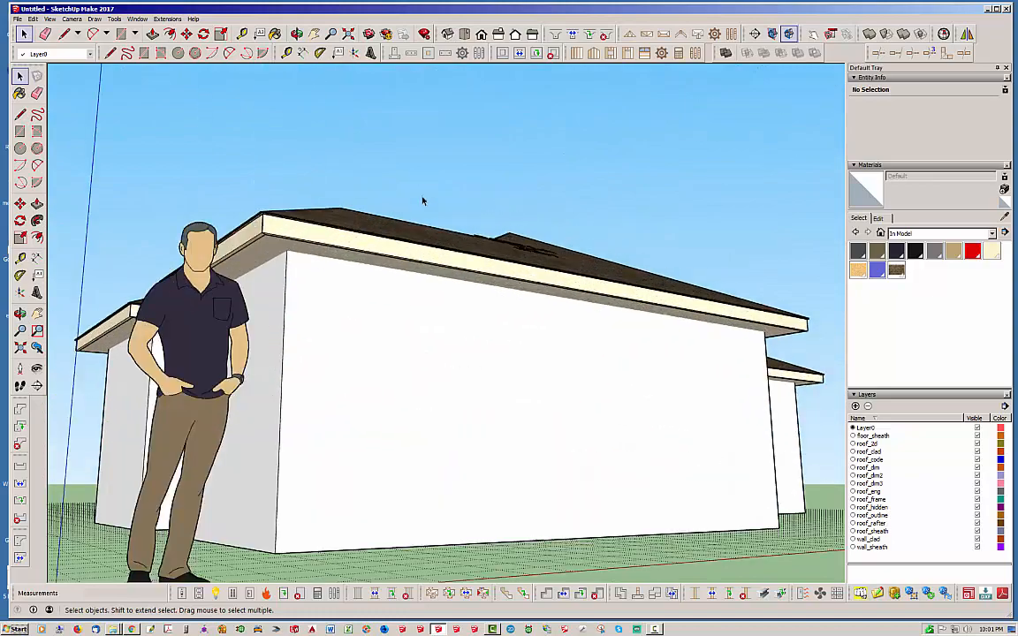
{"action": "middle_click_drag", "start_coordinate": [328, 307], "coordinate": [268, 373]}
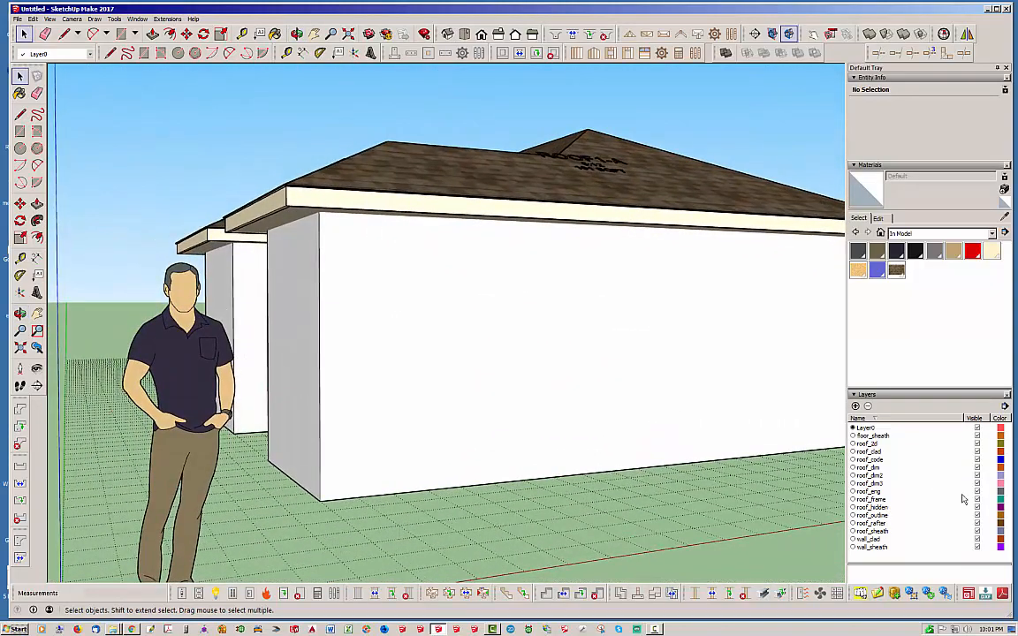
Step: Hide the roof_clad, roof_sheath and roof_frame layers
{"action": "left_click", "coordinate": [978, 452]}
{"action": "middle_click_drag", "start_coordinate": [574, 330], "coordinate": [534, 403]}
{"action": "scroll", "coordinate": [489, 404], "scroll_direction": "down", "scroll_amount": 5}
{"action": "scroll", "coordinate": [534, 403], "scroll_direction": "up", "scroll_amount": 1}
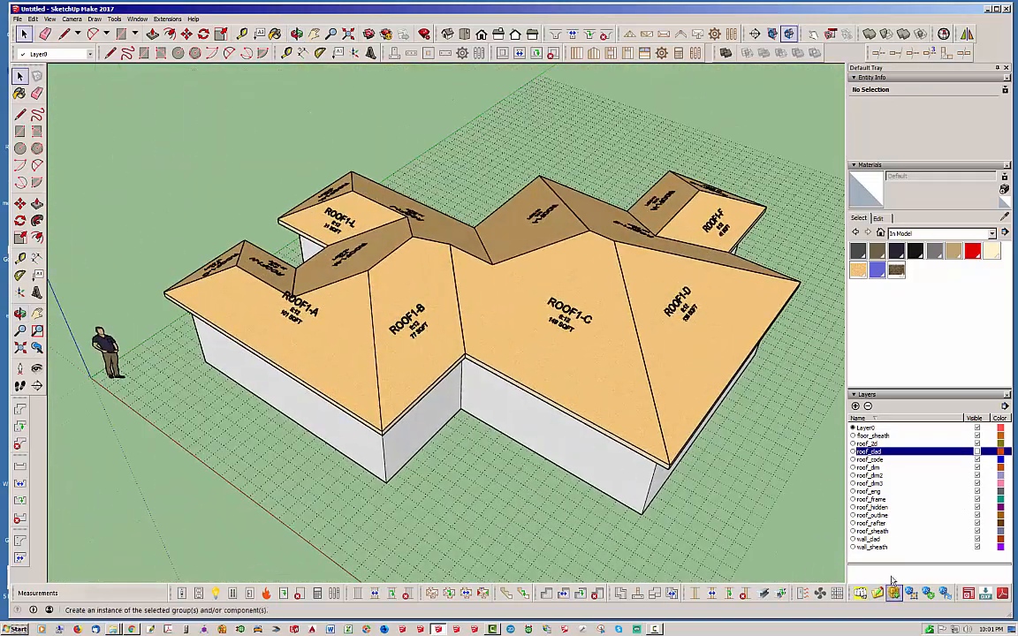
{"action": "left_click", "coordinate": [977, 531]}
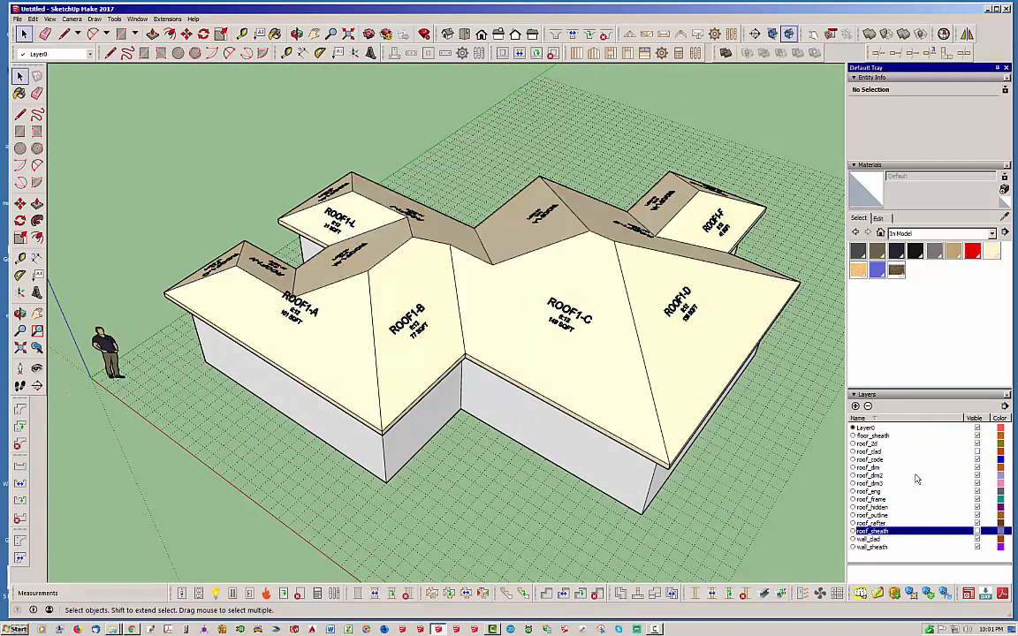
{"action": "left_click", "coordinate": [978, 500]}
Step: Hide the roof plane labels by turning off the roof_dim, roof_dim2 and roof_dim3 layers
{"action": "middle_click_drag", "start_coordinate": [397, 421], "coordinate": [456, 428]}
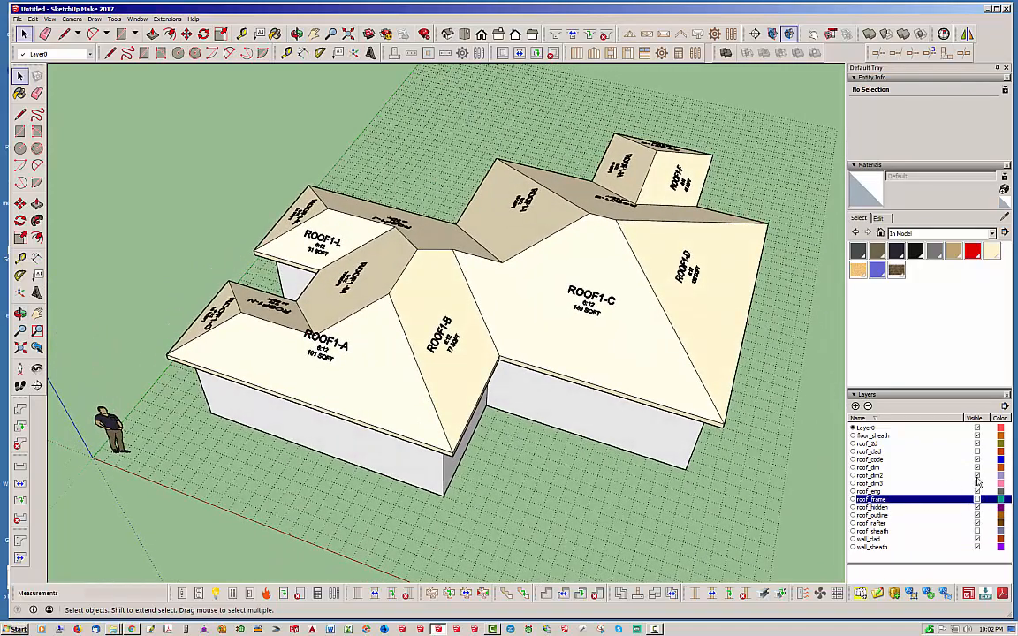
{"action": "left_click", "coordinate": [978, 476]}
{"action": "left_click", "coordinate": [977, 468]}
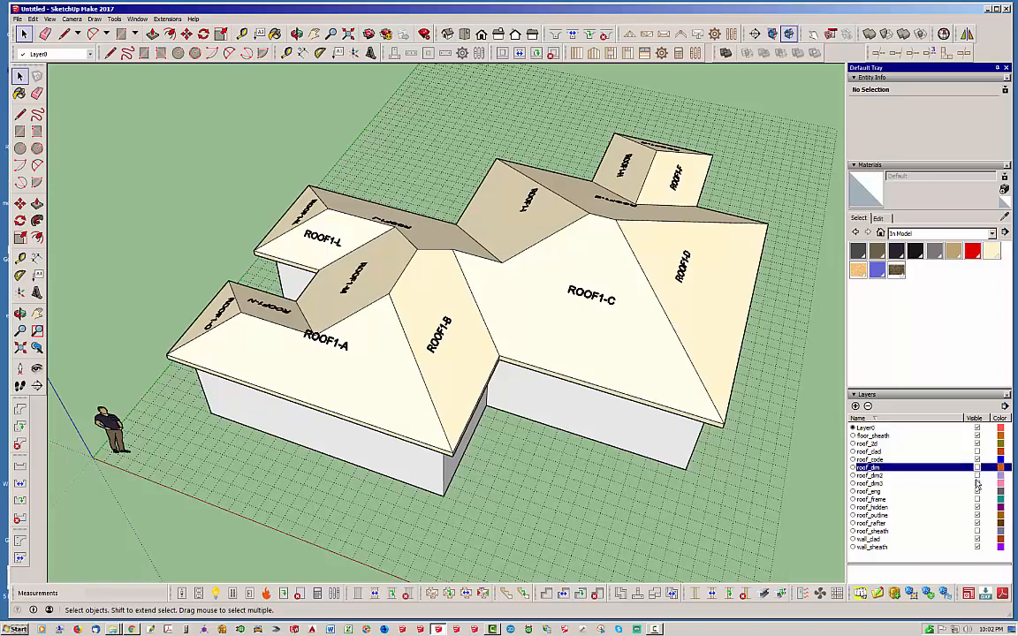
{"action": "left_click", "coordinate": [978, 484]}
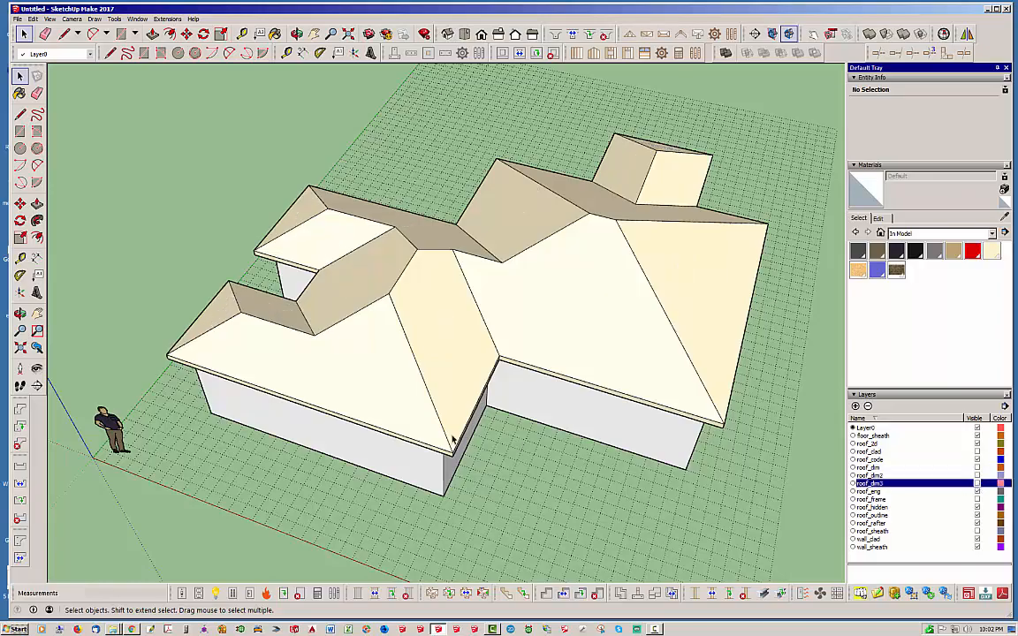
Step: Hide the roof_hidden layer and the building block group, leaving only the roof outline face
{"action": "middle_click_drag", "start_coordinate": [343, 369], "coordinate": [485, 330]}
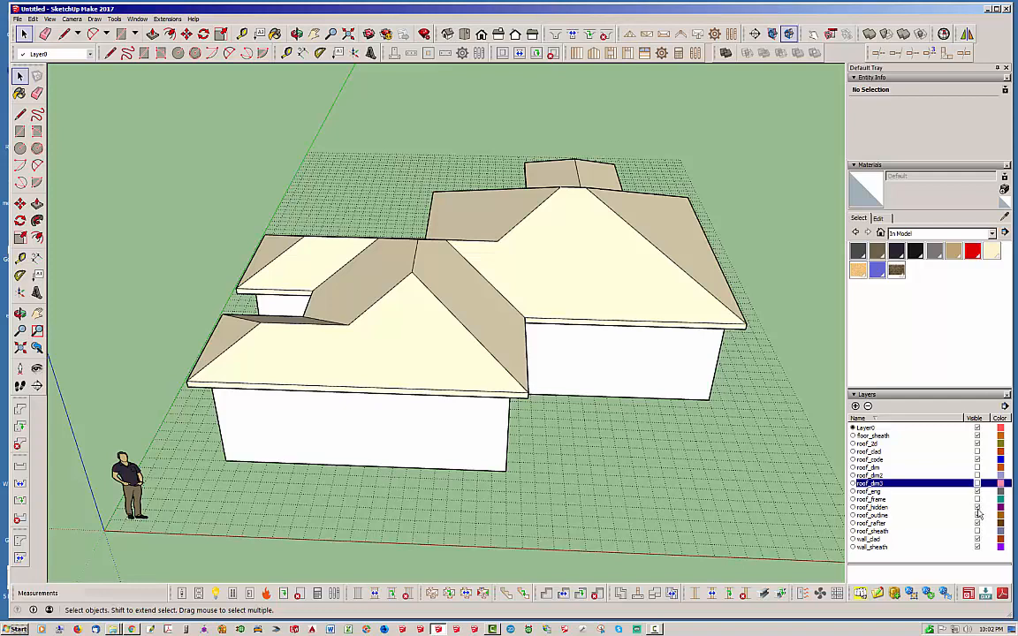
{"action": "left_click", "coordinate": [977, 509]}
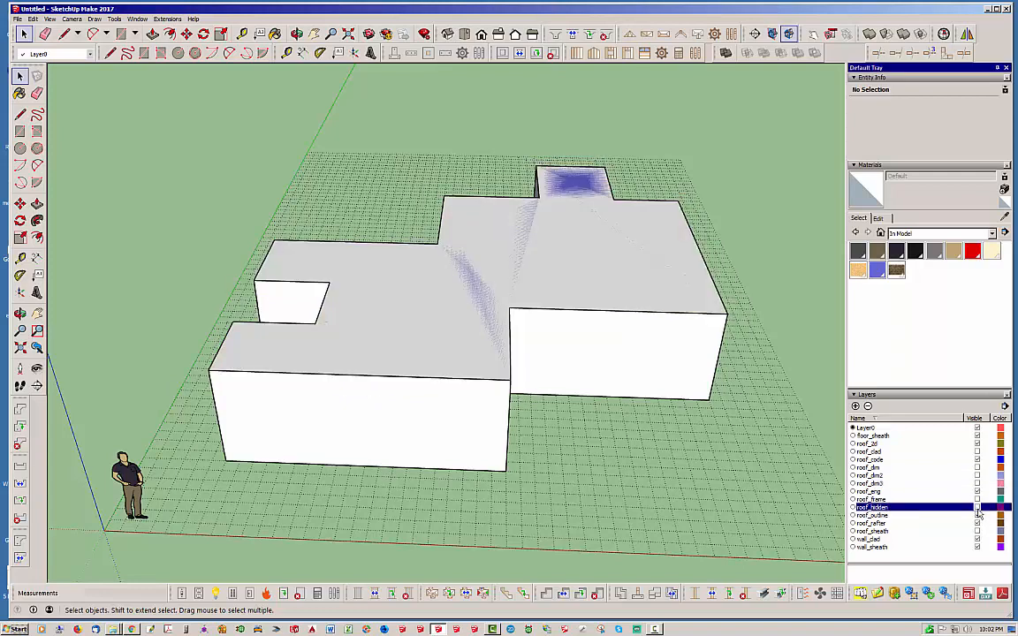
{"action": "middle_click_drag", "start_coordinate": [525, 346], "coordinate": [485, 453]}
{"action": "left_click", "coordinate": [482, 422]}
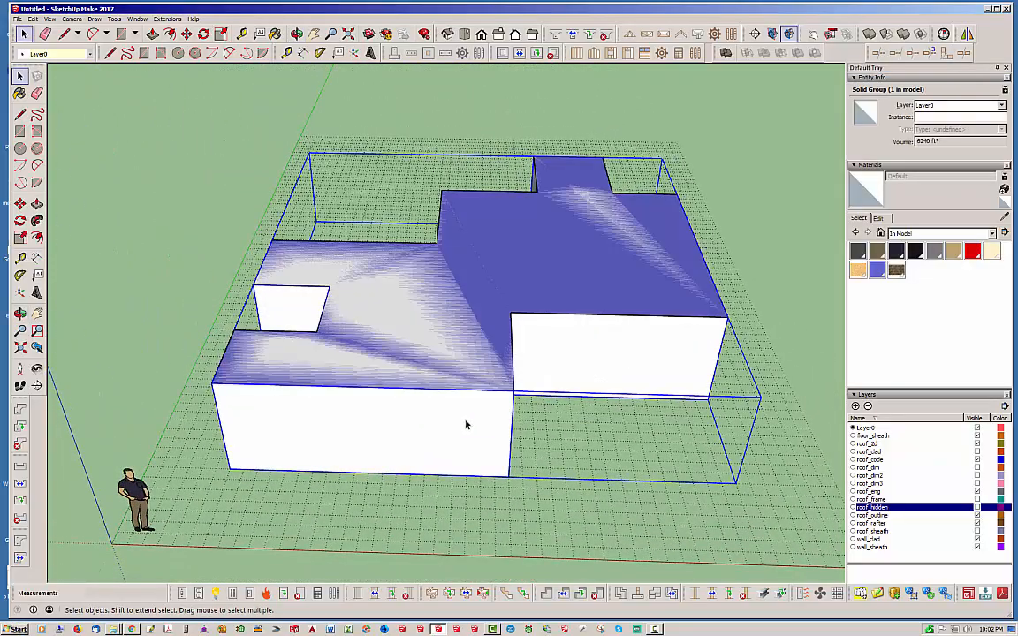
{"action": "right_click", "coordinate": [466, 425]}
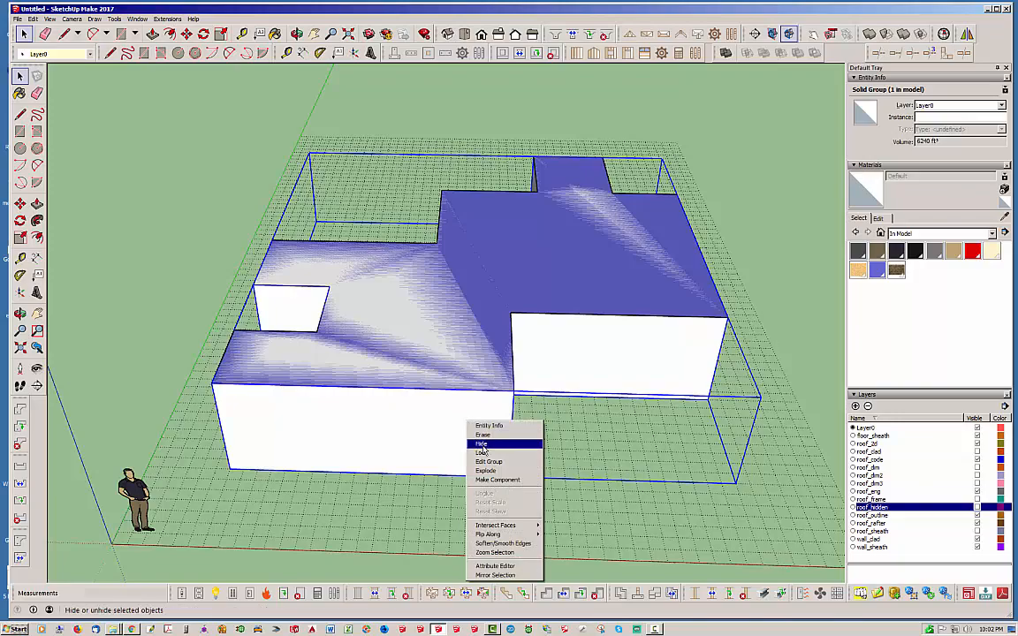
{"action": "left_click", "coordinate": [484, 445]}
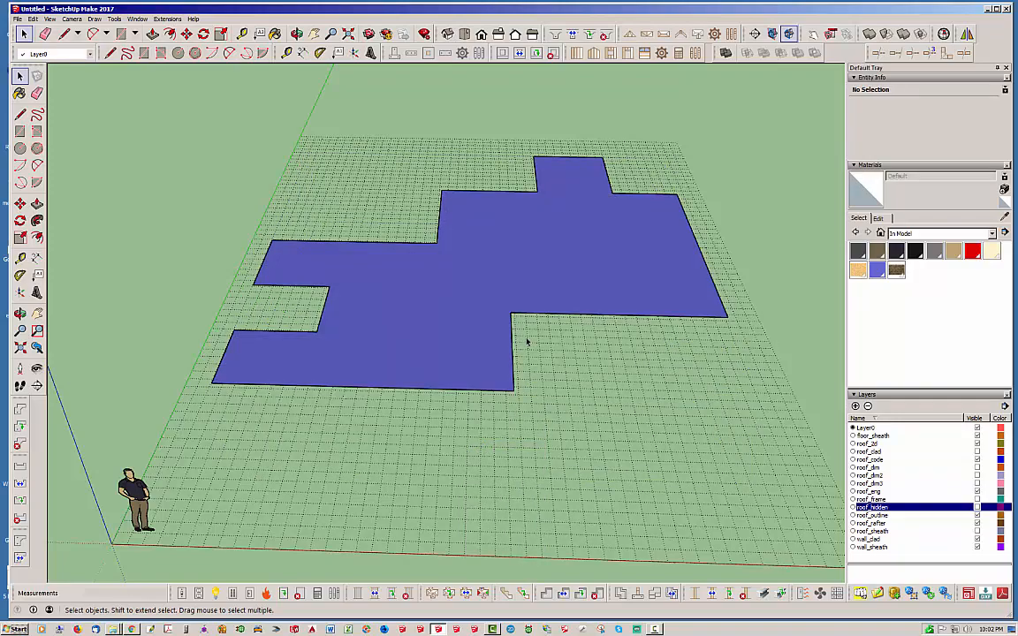
Step: Open the roof assembly group, select the outline group inside it to check its layer and instance name, and leave the assembly
{"action": "middle_click_drag", "start_coordinate": [502, 346], "coordinate": [346, 360]}
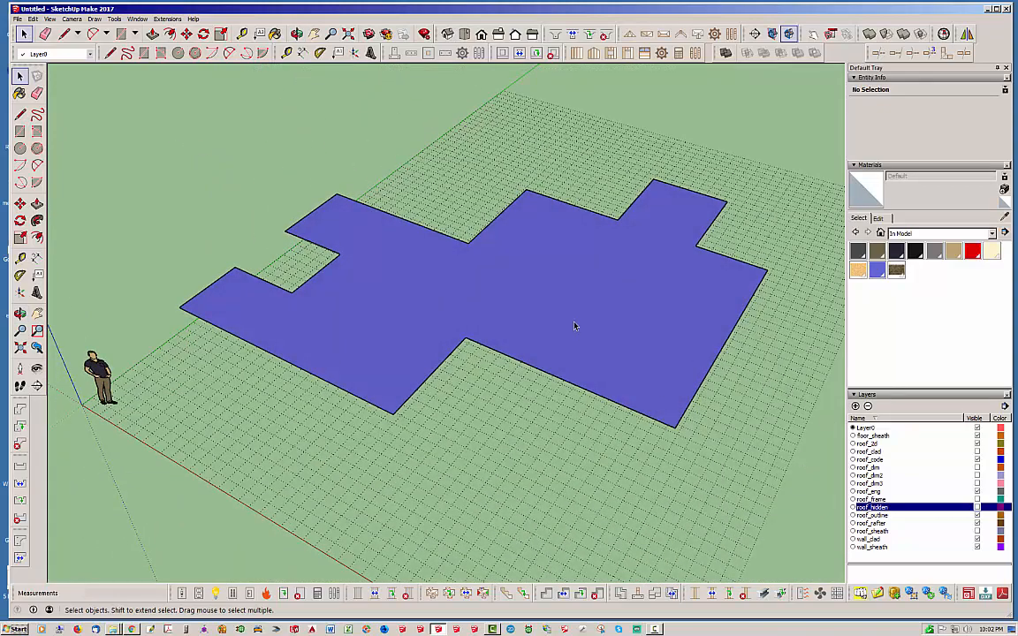
{"action": "left_click", "coordinate": [623, 337]}
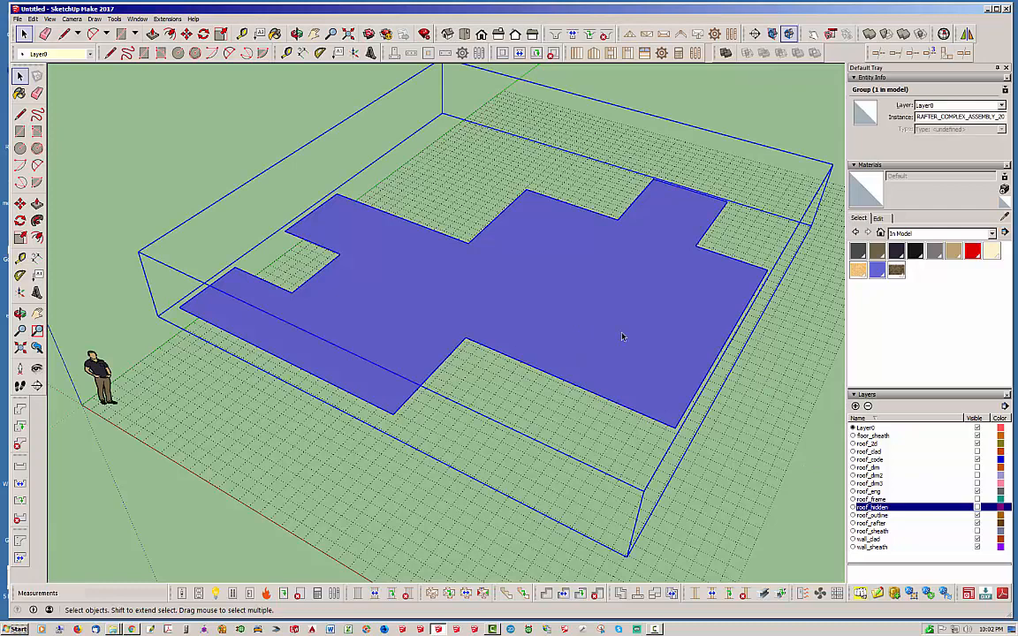
{"action": "double_click", "coordinate": [622, 337]}
{"action": "left_click", "coordinate": [623, 335]}
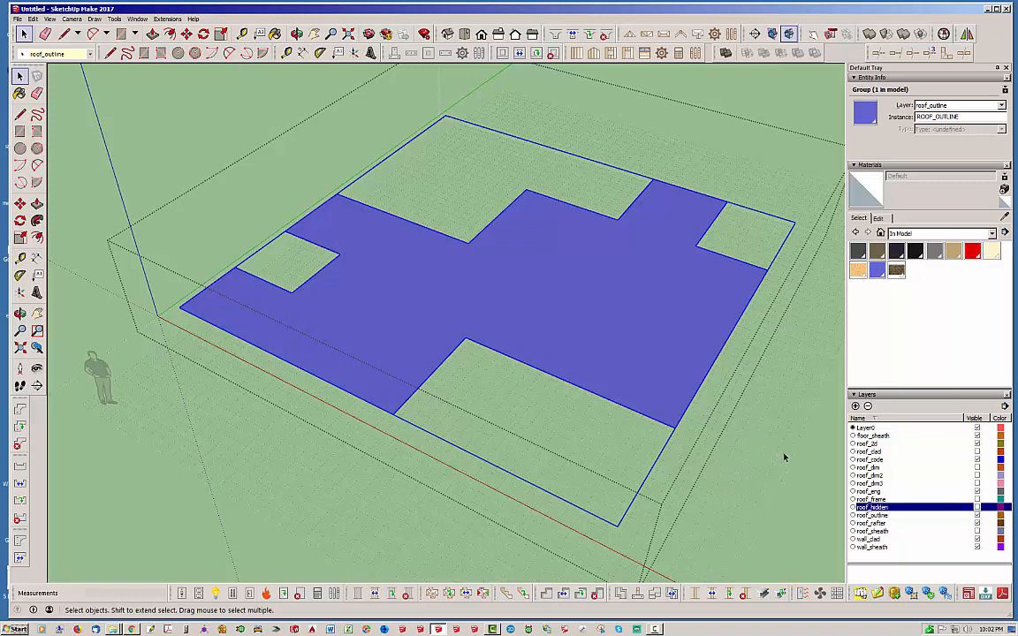
{"action": "left_click", "coordinate": [818, 453]}
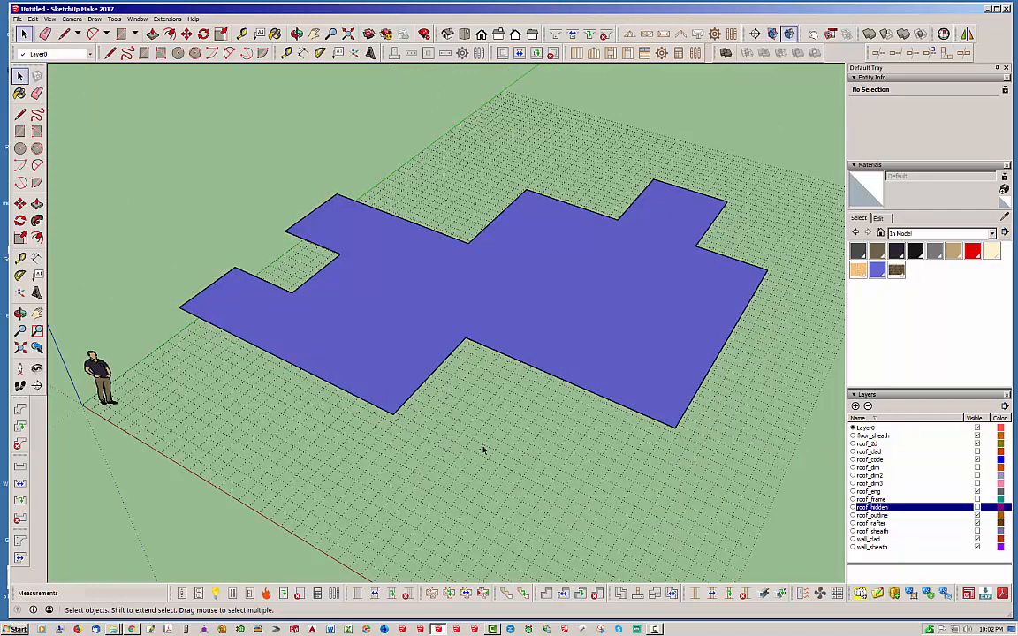
Step: Hide the roof_outline layer and show the roof_frame, roof_sheath and roof_clad layers again
{"action": "left_click", "coordinate": [977, 516]}
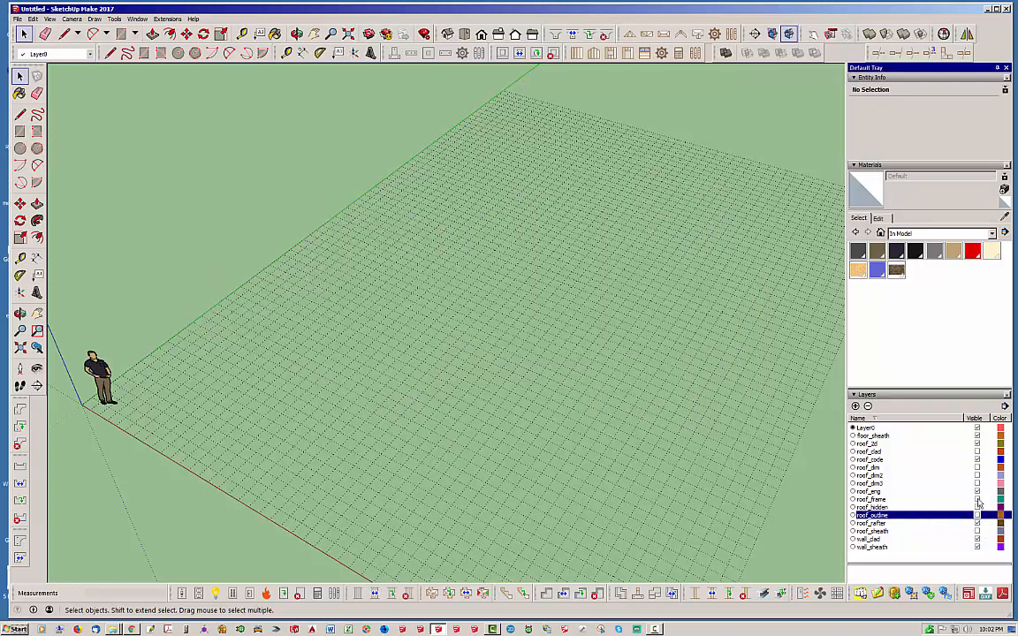
{"action": "left_click", "coordinate": [977, 500]}
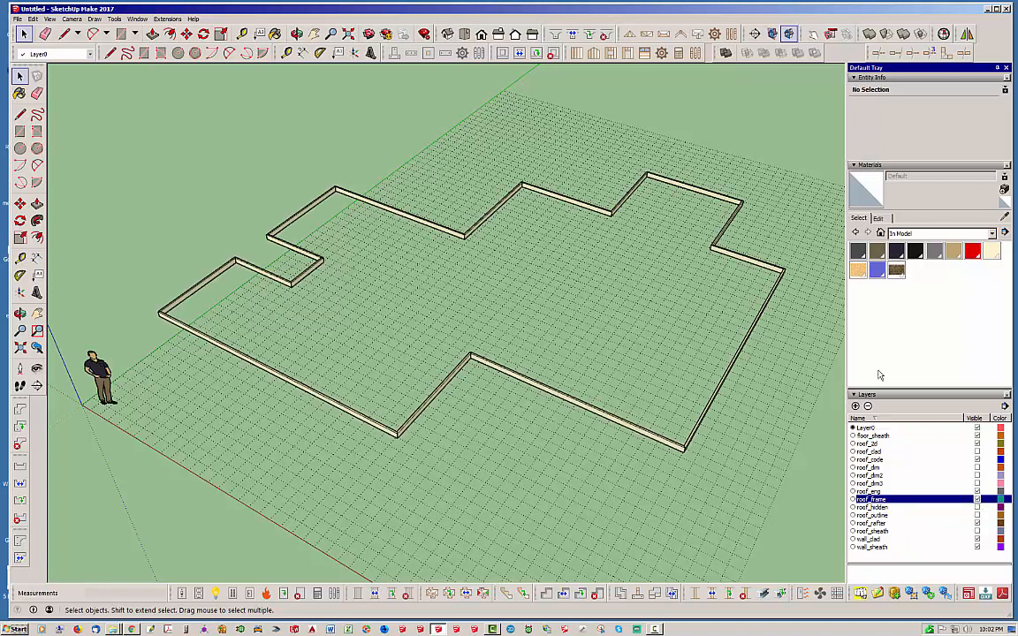
{"action": "left_click", "coordinate": [978, 531]}
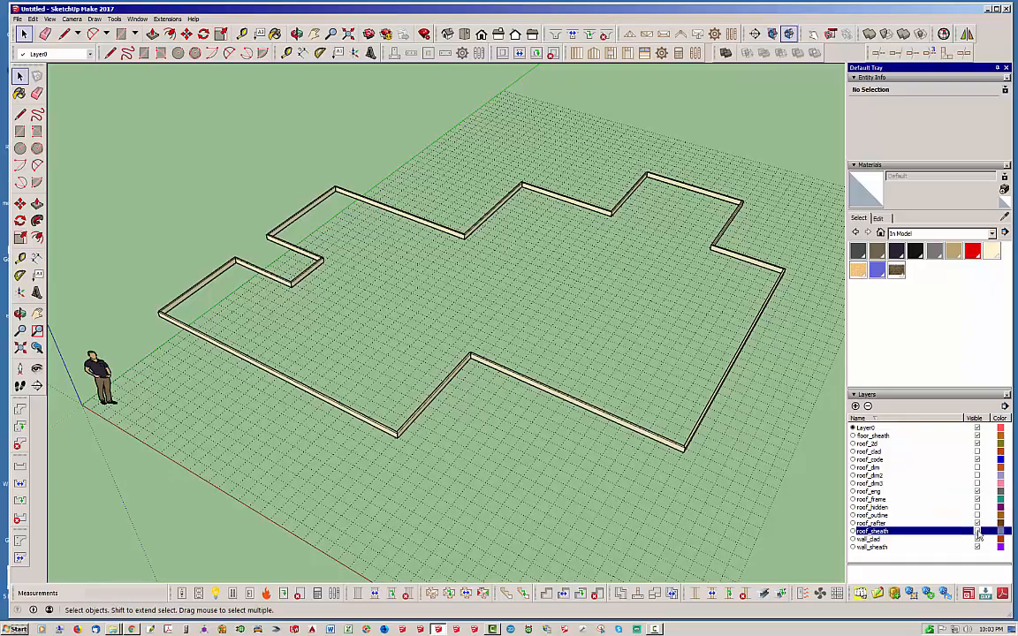
{"action": "left_click", "coordinate": [978, 452]}
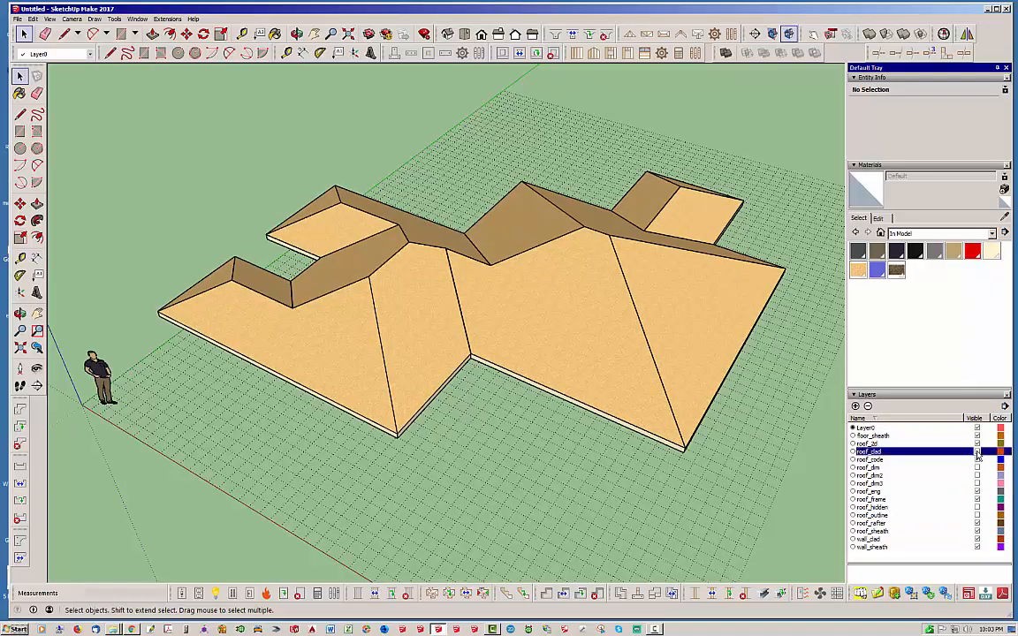
Step: Unhide the building block group beneath the roof
{"action": "middle_click_drag", "start_coordinate": [634, 405], "coordinate": [537, 313]}
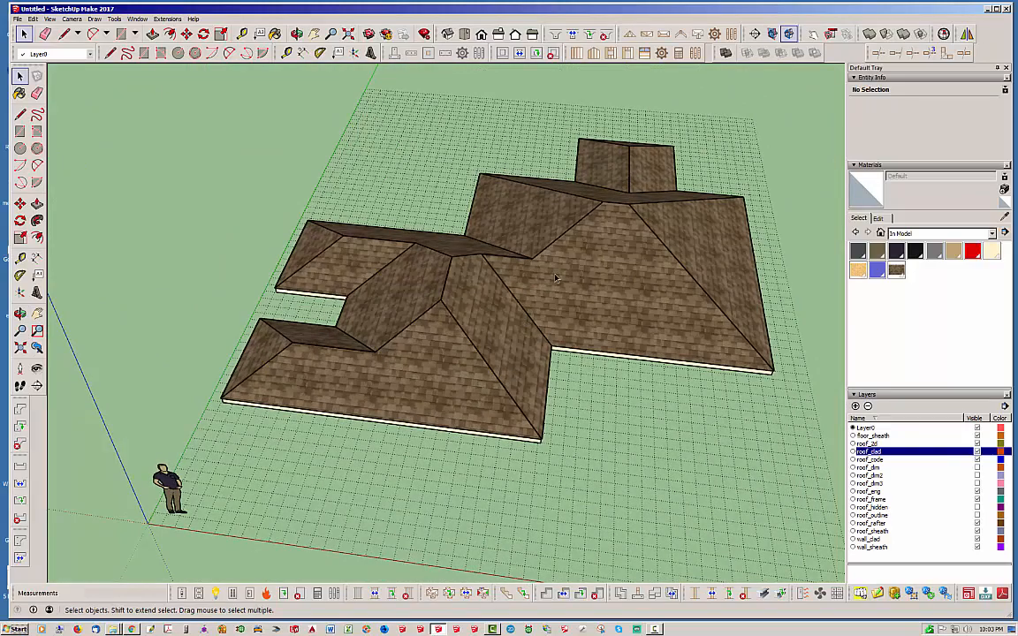
{"action": "middle_click_drag", "start_coordinate": [495, 362], "coordinate": [152, 103]}
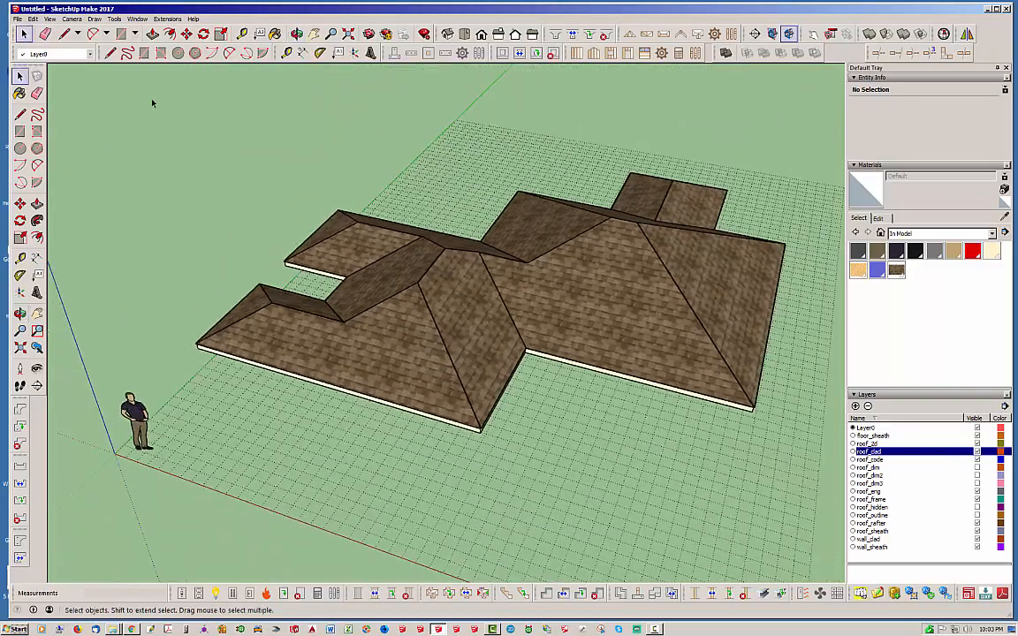
{"action": "left_click", "coordinate": [33, 19]}
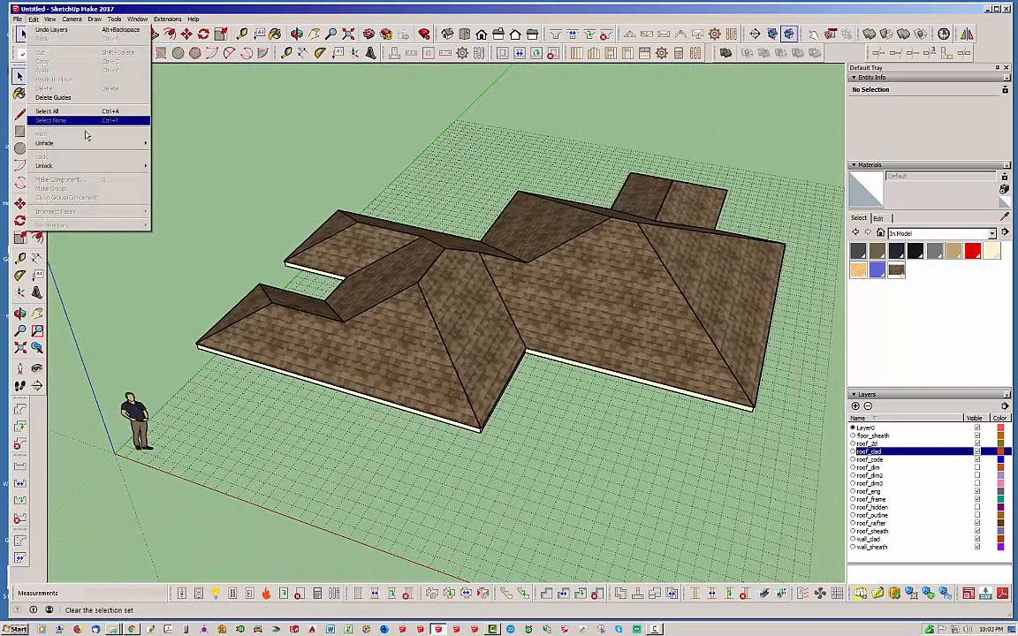
{"action": "mouse_move", "coordinate": [96, 143]}
{"action": "left_click", "coordinate": [177, 162]}
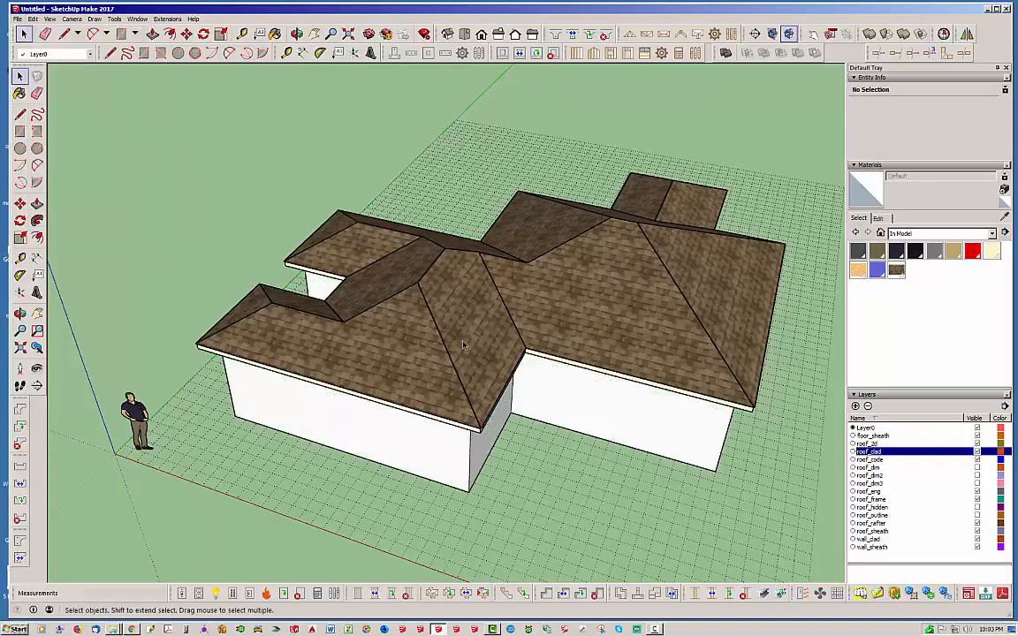
Step: Examine how the roof sits on the building block, from below the eaves and from above
{"action": "middle_click_drag", "start_coordinate": [442, 327], "coordinate": [600, 3]}
{"action": "middle_click_drag", "start_coordinate": [367, 199], "coordinate": [530, 256]}
{"action": "scroll", "coordinate": [387, 207], "scroll_direction": "up", "scroll_amount": 5}
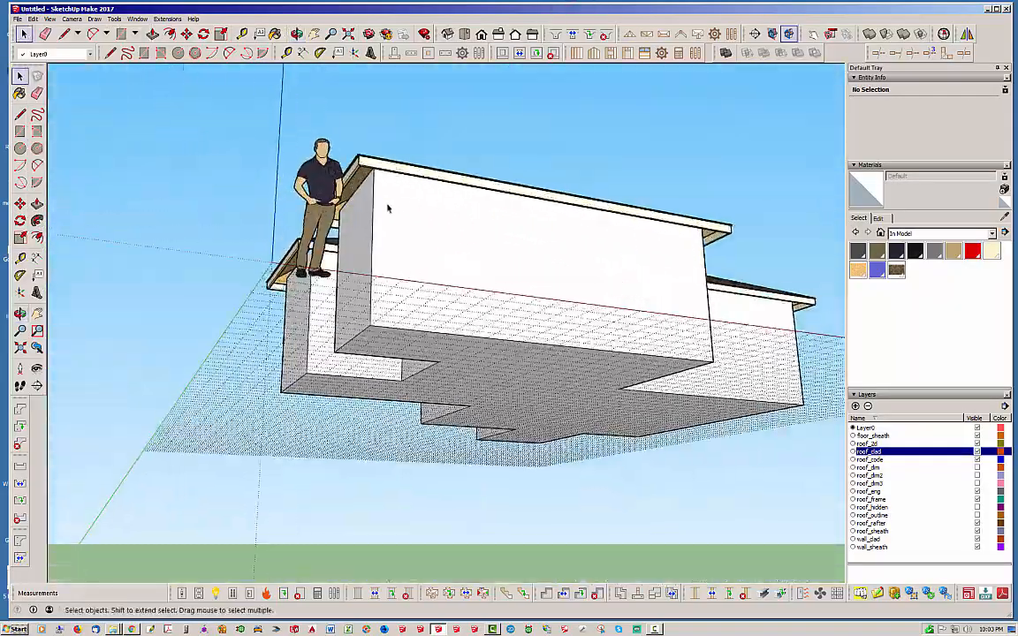
{"action": "middle_click_drag", "start_coordinate": [396, 207], "coordinate": [253, 322]}
{"action": "scroll", "coordinate": [300, 364], "scroll_direction": "down", "scroll_amount": 5}
{"action": "middle_click_drag", "start_coordinate": [338, 362], "coordinate": [397, 346]}
{"action": "scroll", "coordinate": [509, 361], "scroll_direction": "up", "scroll_amount": 6}
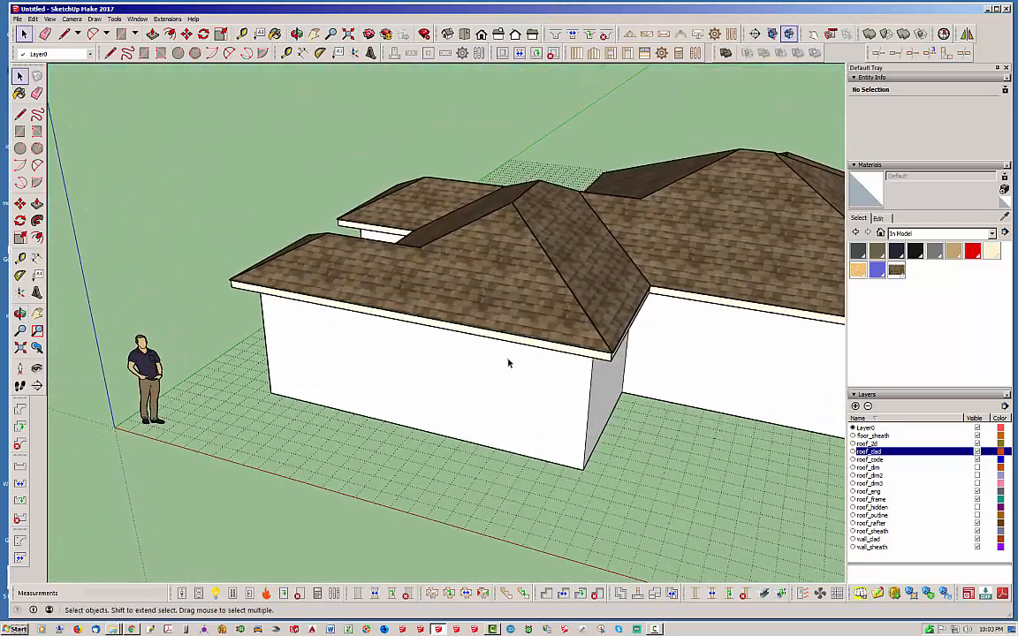
{"action": "middle_click_drag", "start_coordinate": [568, 357], "coordinate": [699, 433]}
Step: Show the roof plane labels by turning on the roof_dim, roof_dim2 and roof_dim3 layers
{"action": "left_click", "coordinate": [976, 467]}
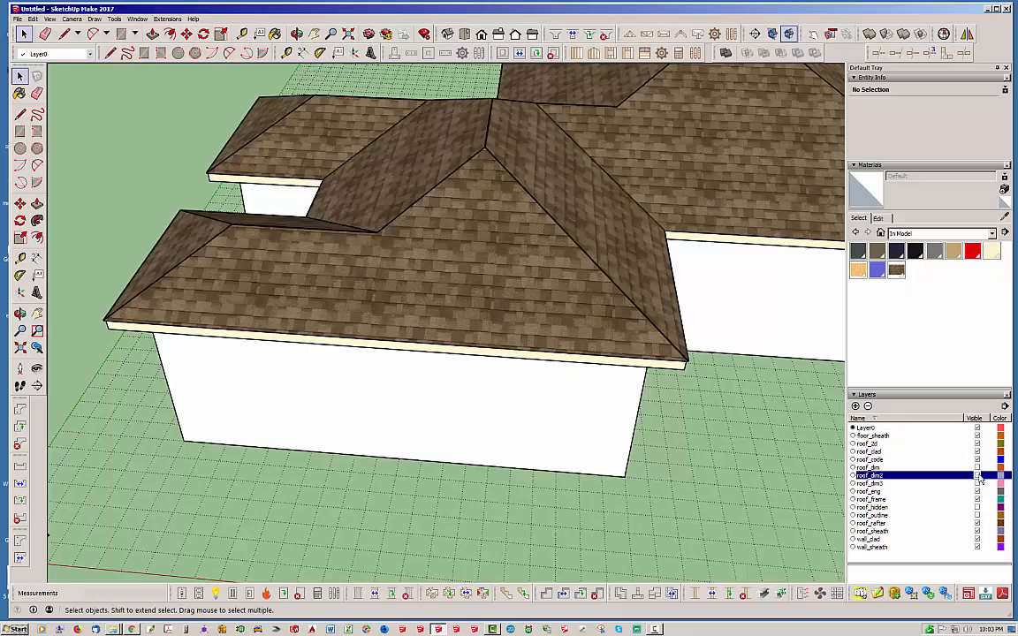
{"action": "left_click", "coordinate": [977, 483]}
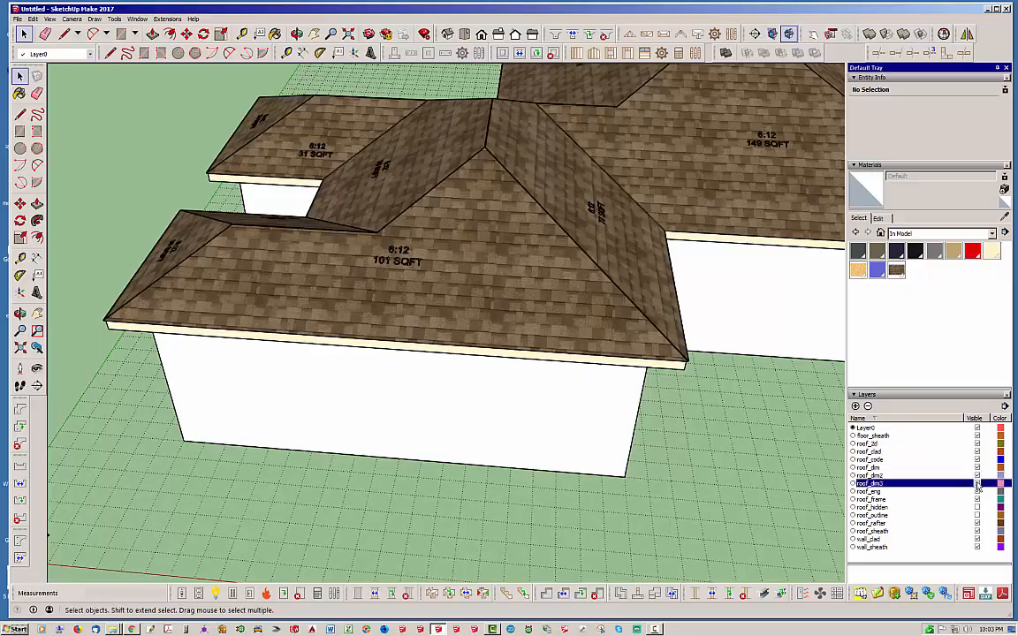
{"action": "middle_click_drag", "start_coordinate": [398, 411], "coordinate": [386, 228]}
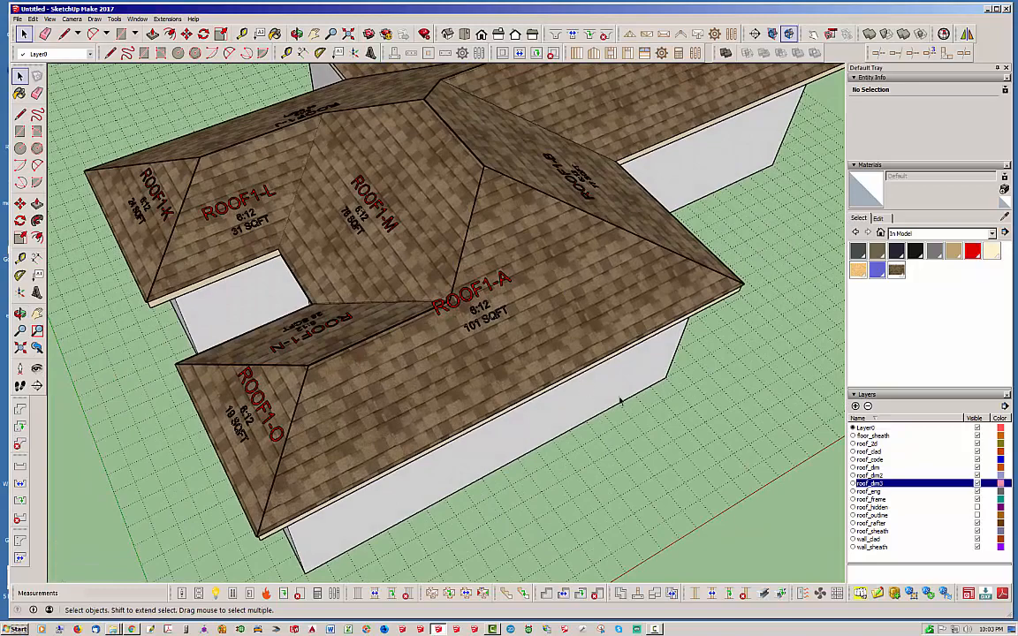
Step: Hide the building block group beneath the roof
{"action": "middle_click_drag", "start_coordinate": [622, 400], "coordinate": [612, 429]}
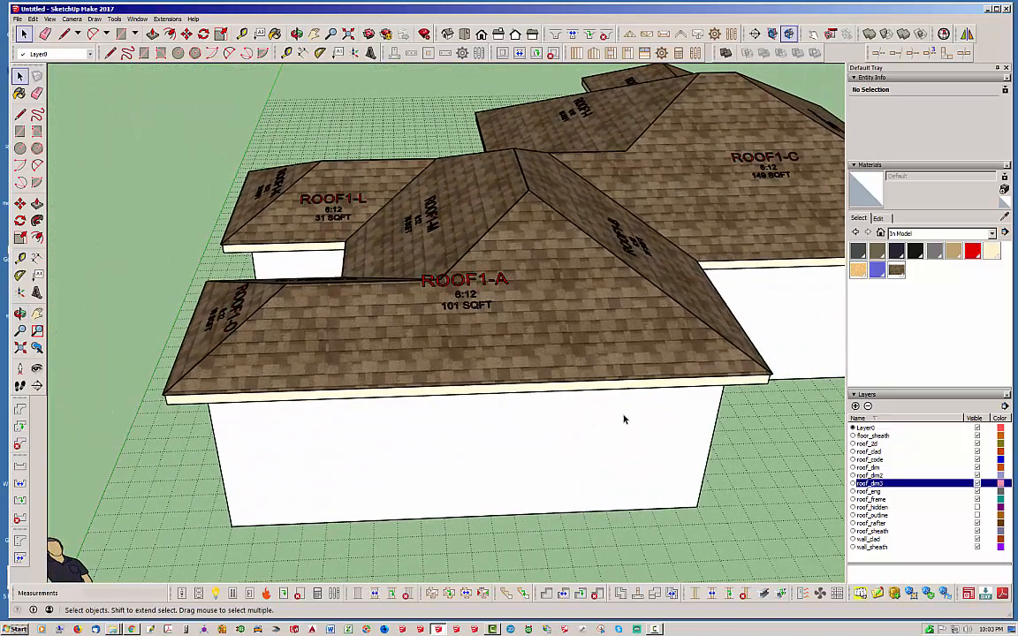
{"action": "left_click", "coordinate": [625, 419]}
{"action": "right_click", "coordinate": [625, 419]}
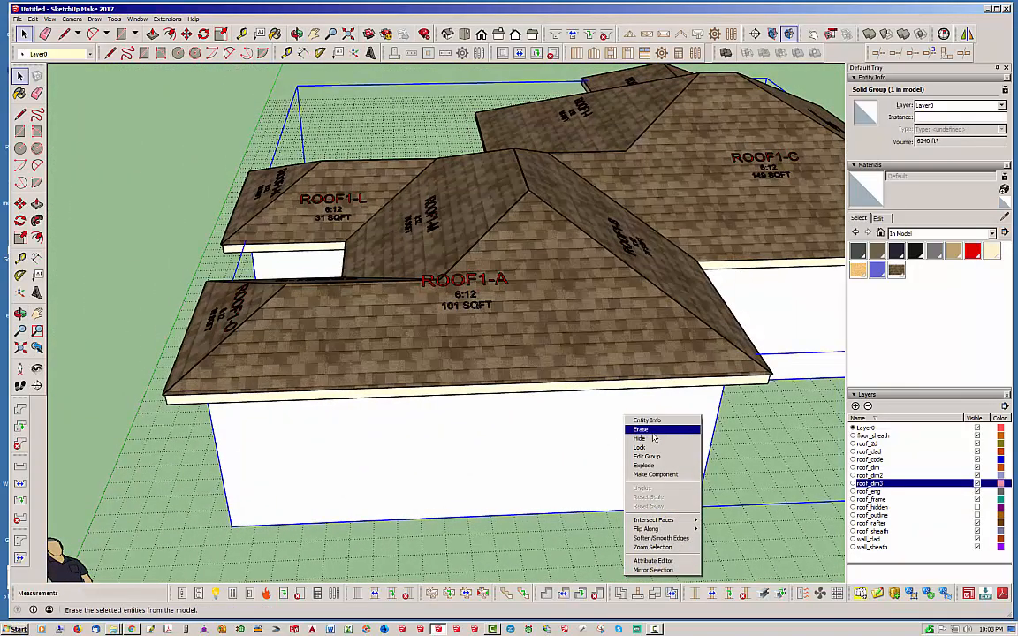
{"action": "left_click", "coordinate": [650, 439]}
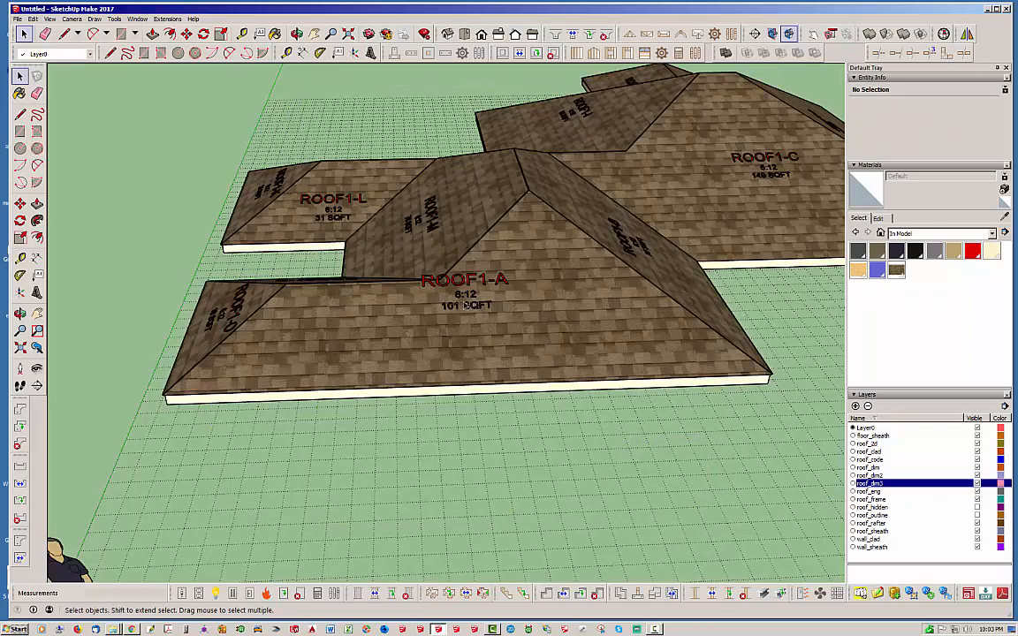
Step: Open the roof assembly with Edit Complex Roof and review its basic, advanced, soffit and fascia, gutter and ridge cap options
{"action": "middle_click_drag", "start_coordinate": [467, 305], "coordinate": [692, 351]}
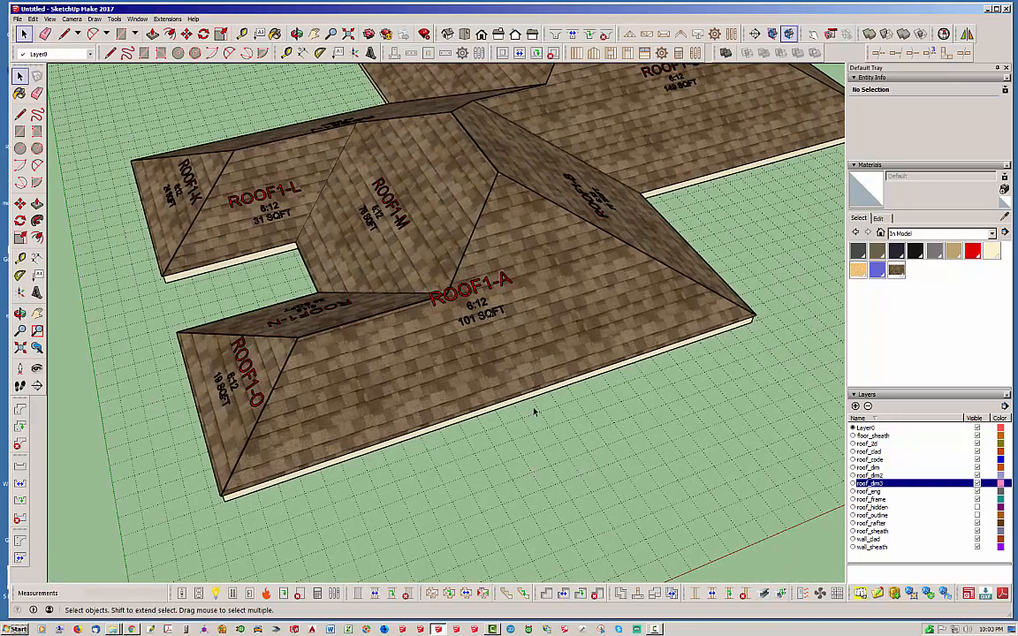
{"action": "middle_click_drag", "start_coordinate": [534, 412], "coordinate": [140, 455]}
{"action": "scroll", "coordinate": [141, 454], "scroll_direction": "down", "scroll_amount": 5}
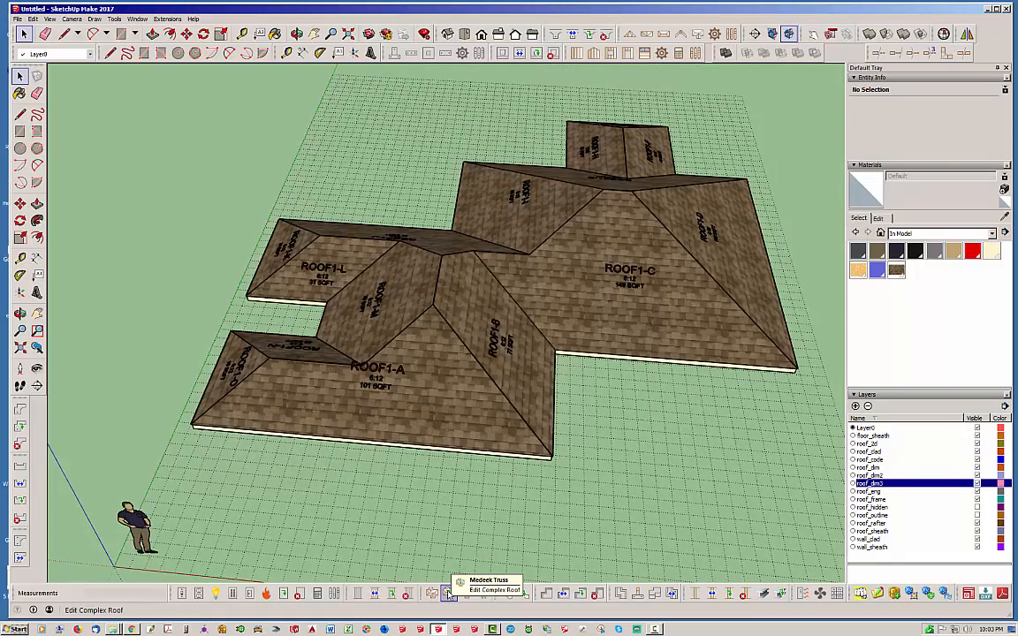
{"action": "left_click", "coordinate": [448, 594]}
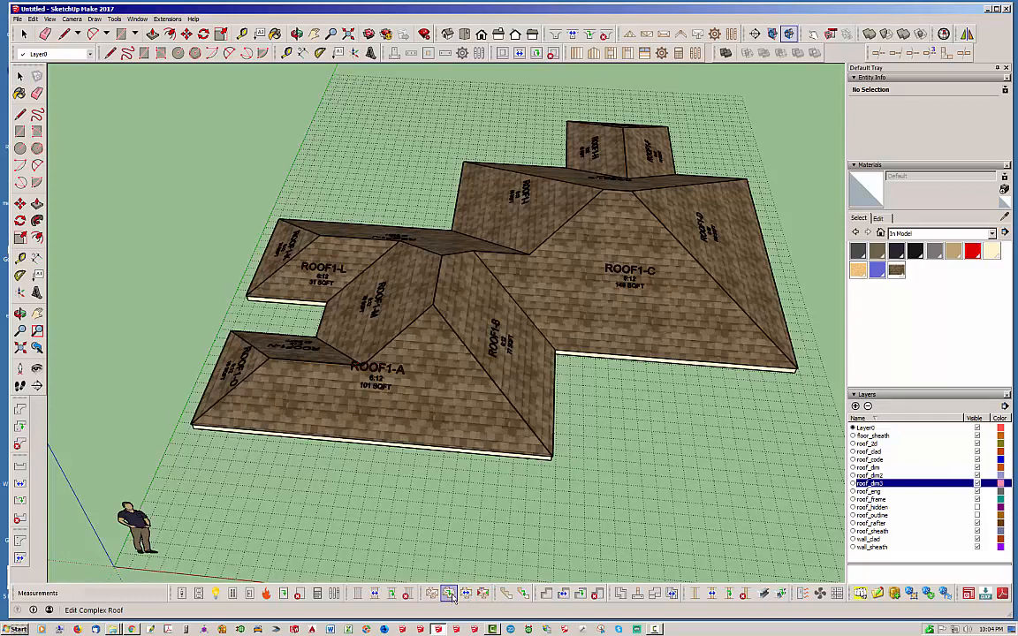
{"action": "left_click", "coordinate": [464, 369]}
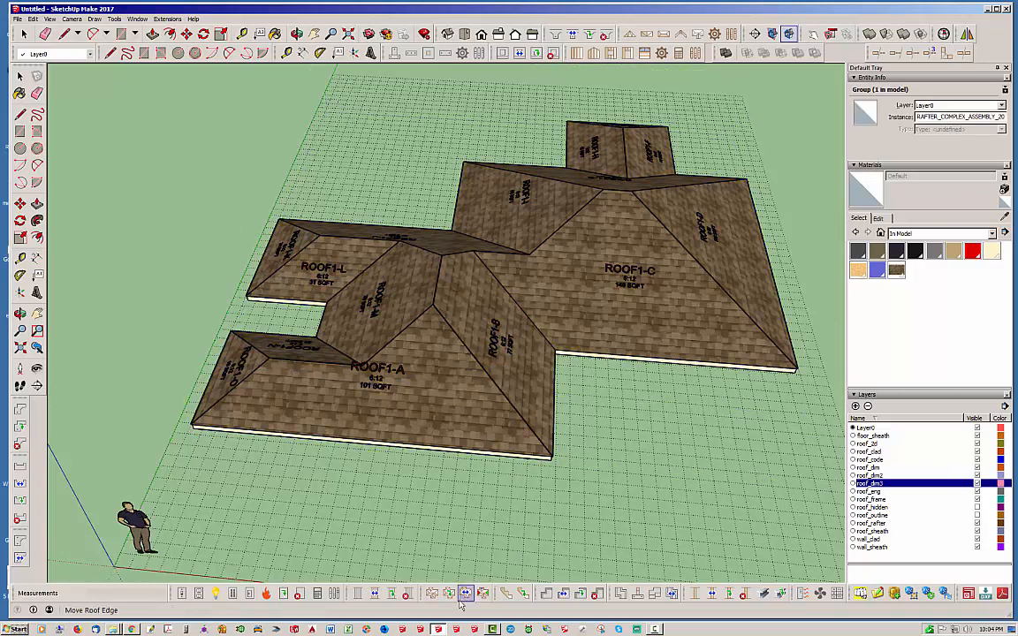
{"action": "left_click", "coordinate": [457, 370]}
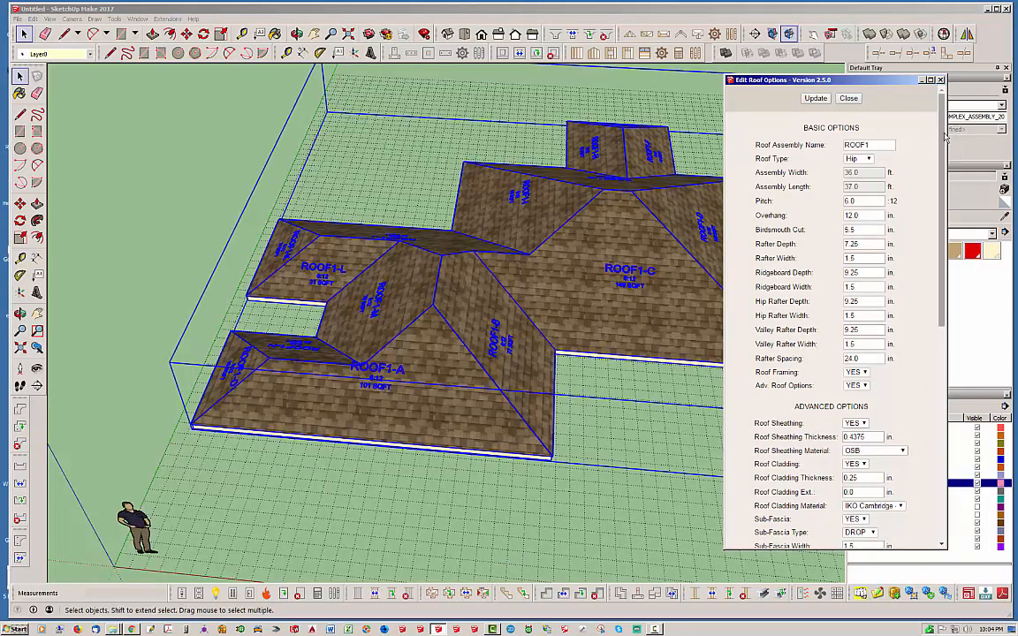
{"action": "scroll", "coordinate": [924, 390], "scroll_direction": "down", "scroll_amount": 8}
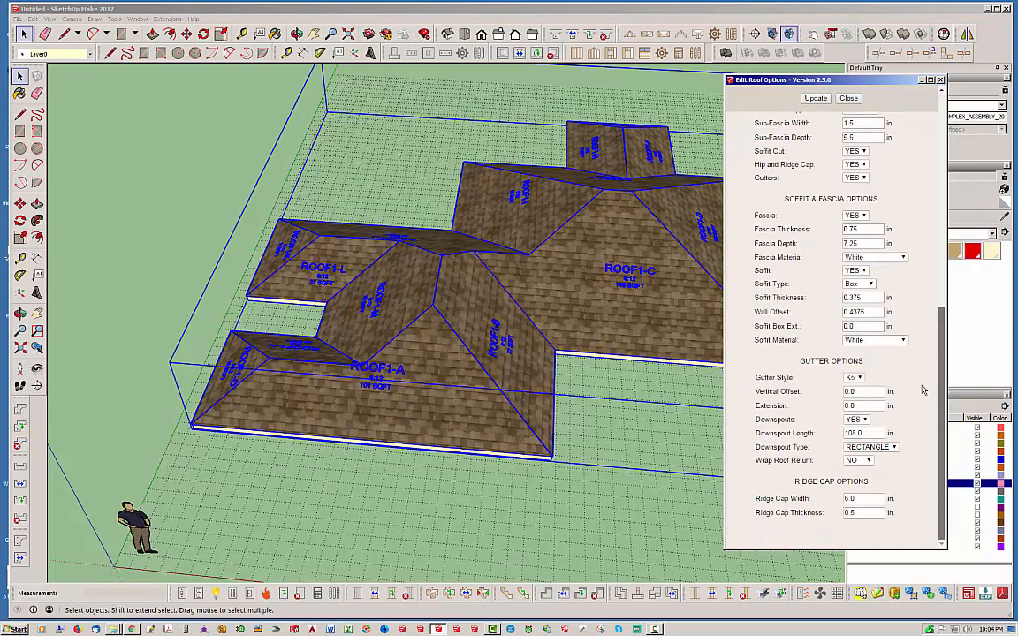
{"action": "scroll", "coordinate": [924, 390], "scroll_direction": "up", "scroll_amount": 8}
{"action": "scroll", "coordinate": [926, 192], "scroll_direction": "down", "scroll_amount": 3}
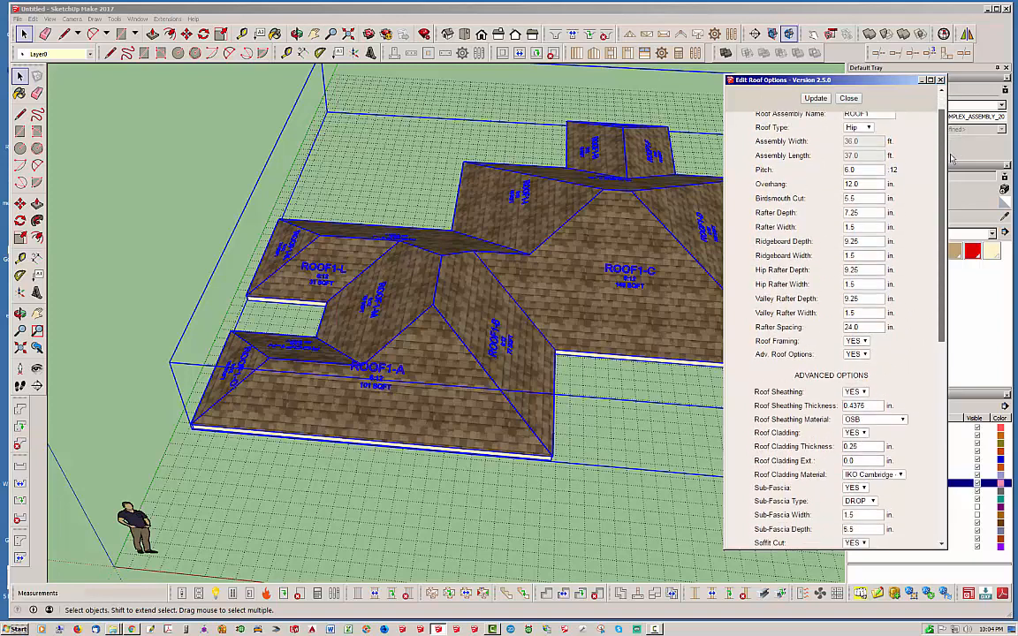
{"action": "scroll", "coordinate": [926, 192], "scroll_direction": "up", "scroll_amount": 3}
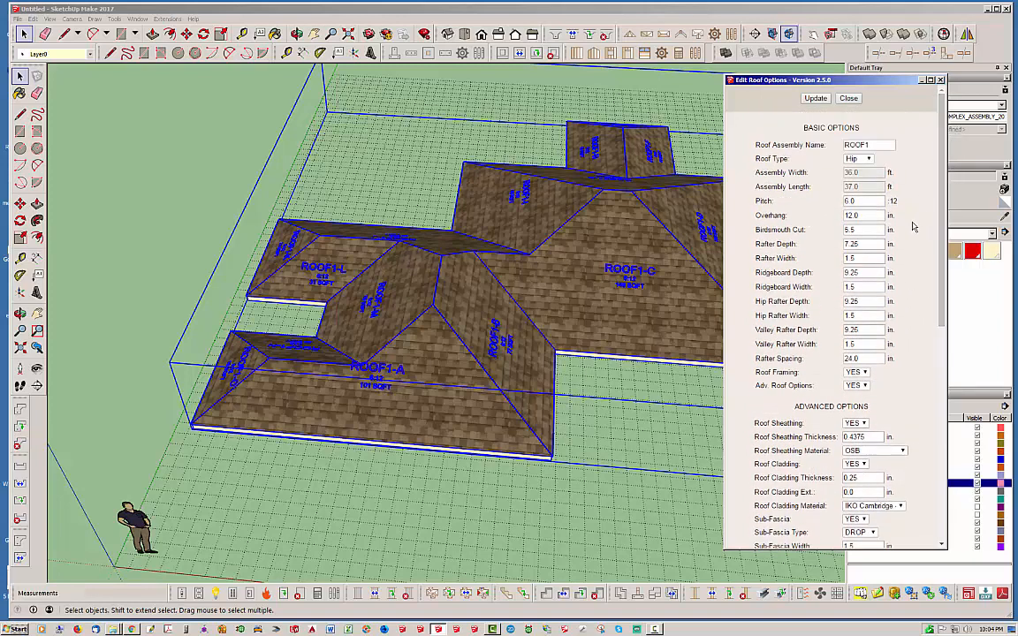
Step: Set the roof pitch to 8:12, update the roof assembly, then close its options and deselect it
{"action": "left_click_drag", "start_coordinate": [869, 205], "coordinate": [835, 197]}
{"action": "type", "text": "8"}
{"action": "left_click", "coordinate": [816, 98]}
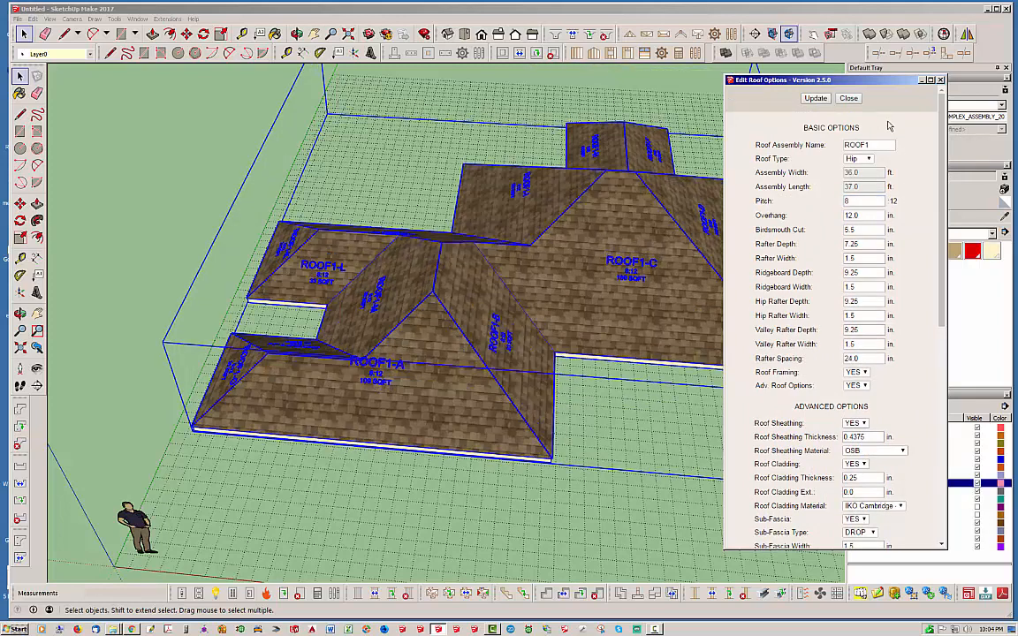
{"action": "left_click", "coordinate": [849, 98]}
{"action": "left_click", "coordinate": [166, 280]}
Step: Edit the complex roof again, set the roof sheathing material to PLY (Horz.) and update the assembly
{"action": "middle_click_drag", "start_coordinate": [315, 296], "coordinate": [564, 436]}
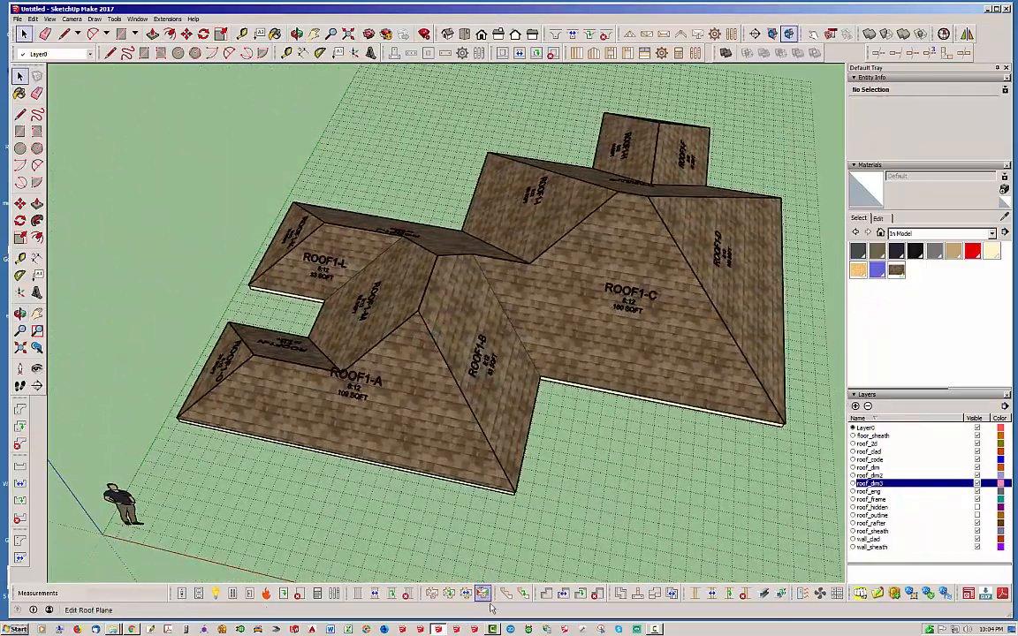
{"action": "left_click", "coordinate": [449, 593]}
{"action": "left_click", "coordinate": [710, 281]}
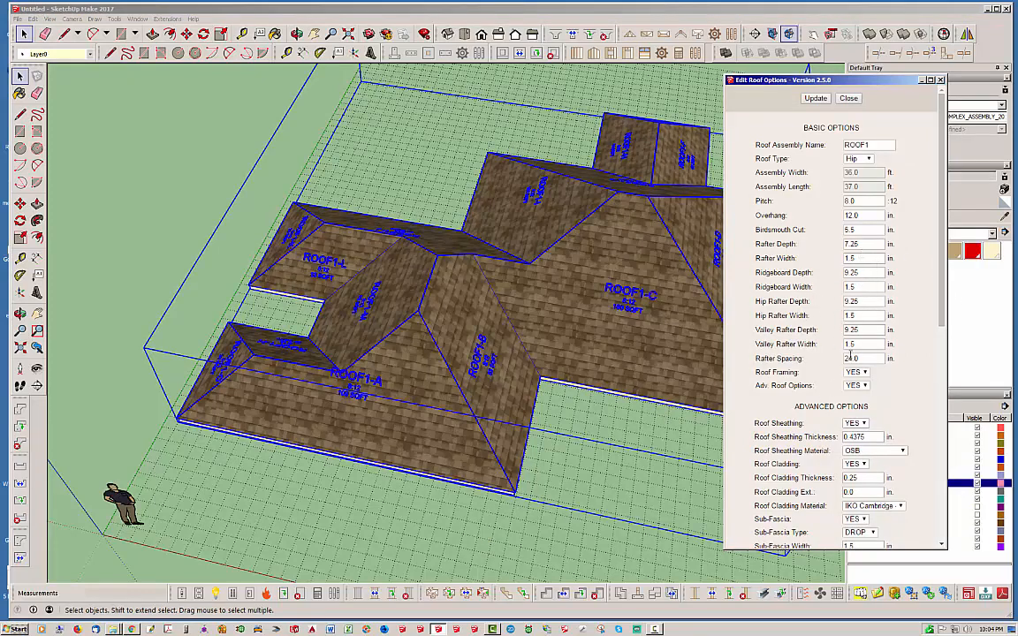
{"action": "left_click", "coordinate": [875, 451]}
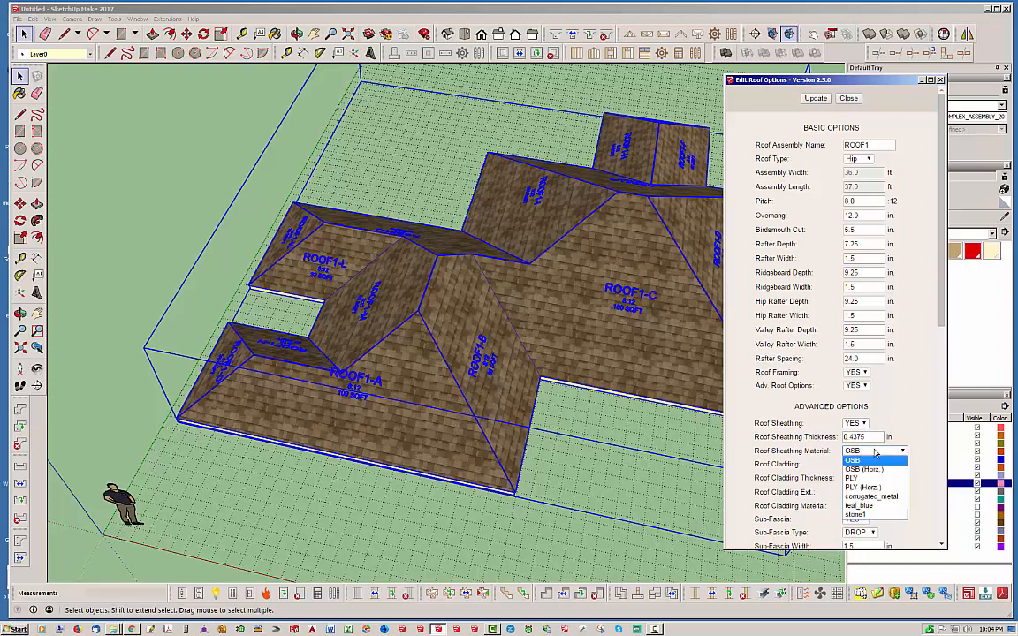
{"action": "left_click", "coordinate": [877, 488]}
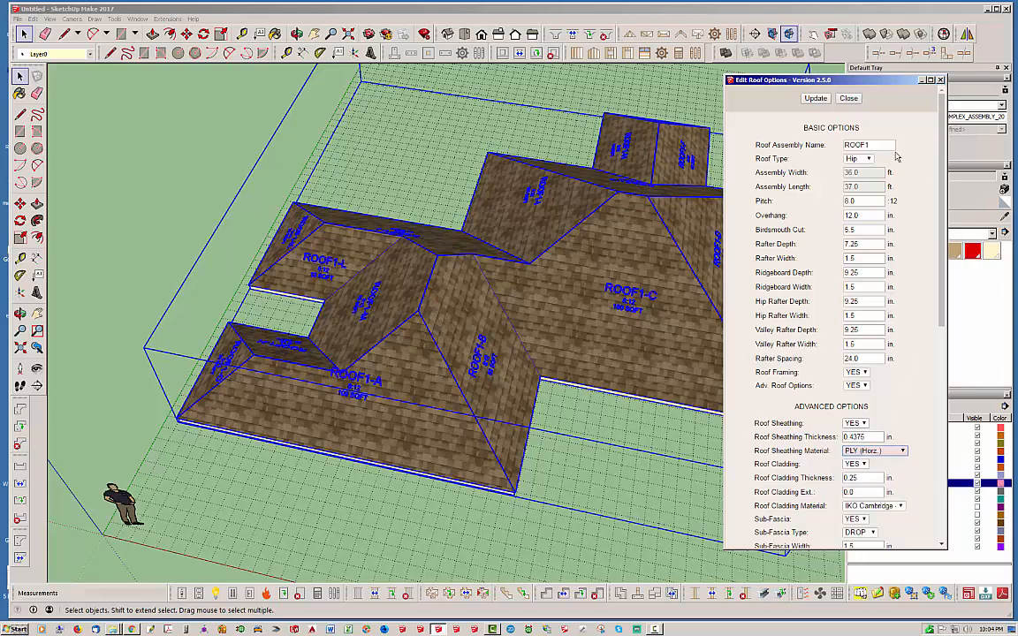
{"action": "left_click", "coordinate": [812, 102]}
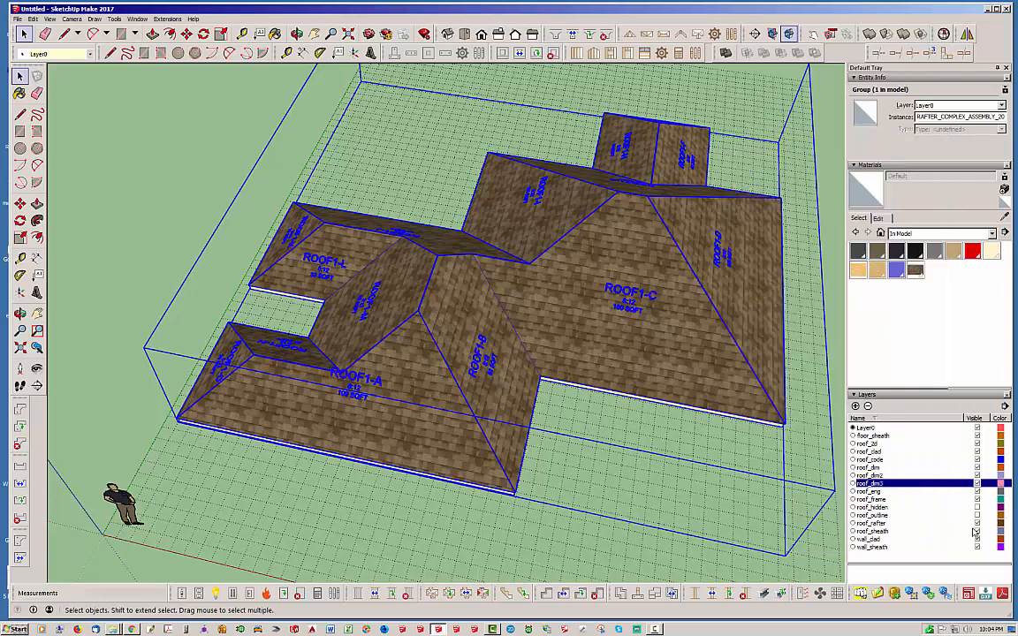
Step: Hide the roof_clad layer to inspect the plywood sheathing on the roof planes, and show the layer again
{"action": "left_click", "coordinate": [977, 451]}
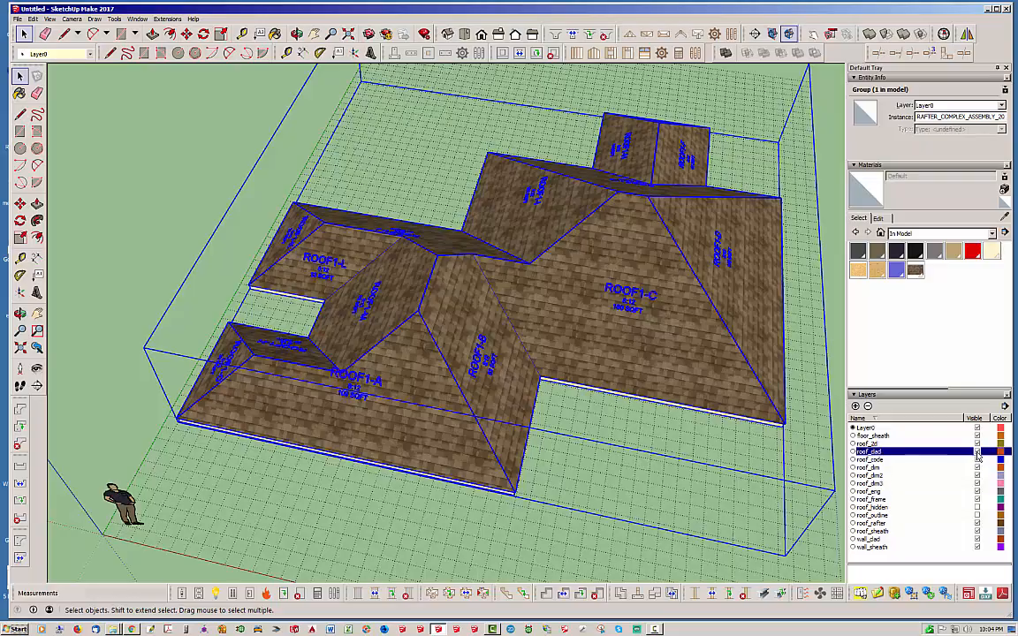
{"action": "middle_click_drag", "start_coordinate": [595, 363], "coordinate": [601, 290]}
{"action": "left_click", "coordinate": [595, 362]}
{"action": "scroll", "coordinate": [502, 383], "scroll_direction": "up", "scroll_amount": 2}
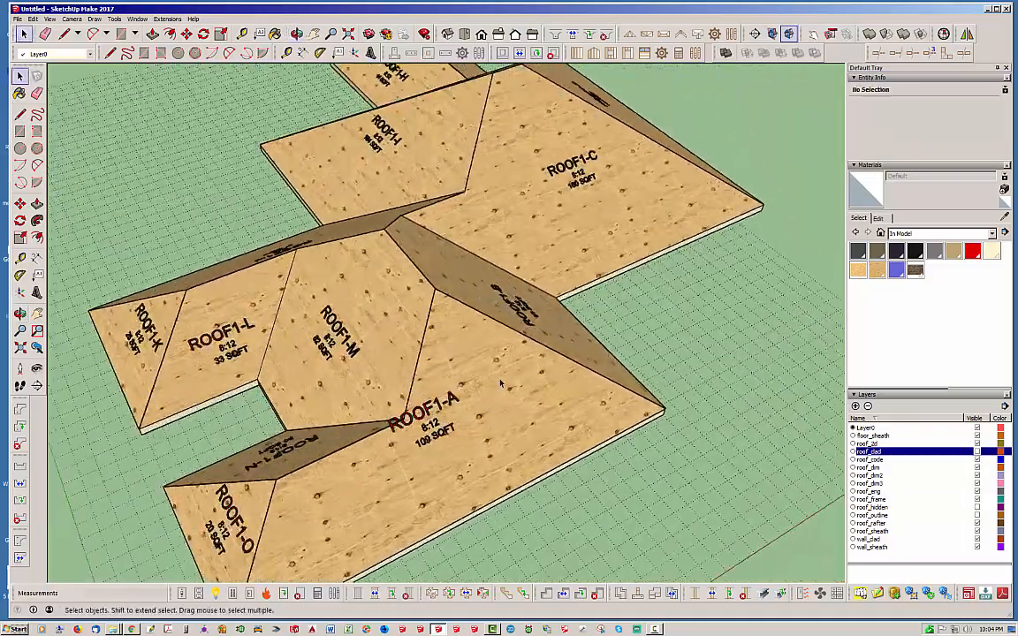
{"action": "middle_click_drag", "start_coordinate": [539, 376], "coordinate": [251, 402]}
{"action": "scroll", "coordinate": [250, 402], "scroll_direction": "down", "scroll_amount": 2}
{"action": "middle_click_drag", "start_coordinate": [530, 346], "coordinate": [265, 375]}
{"action": "middle_click_drag", "start_coordinate": [430, 369], "coordinate": [543, 483]}
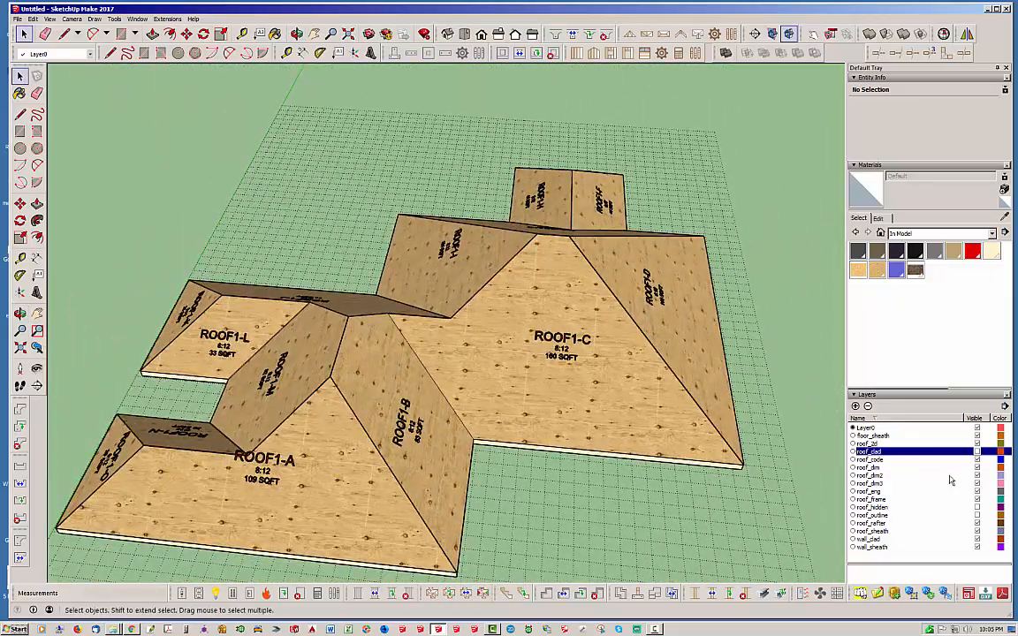
{"action": "left_click", "coordinate": [978, 451]}
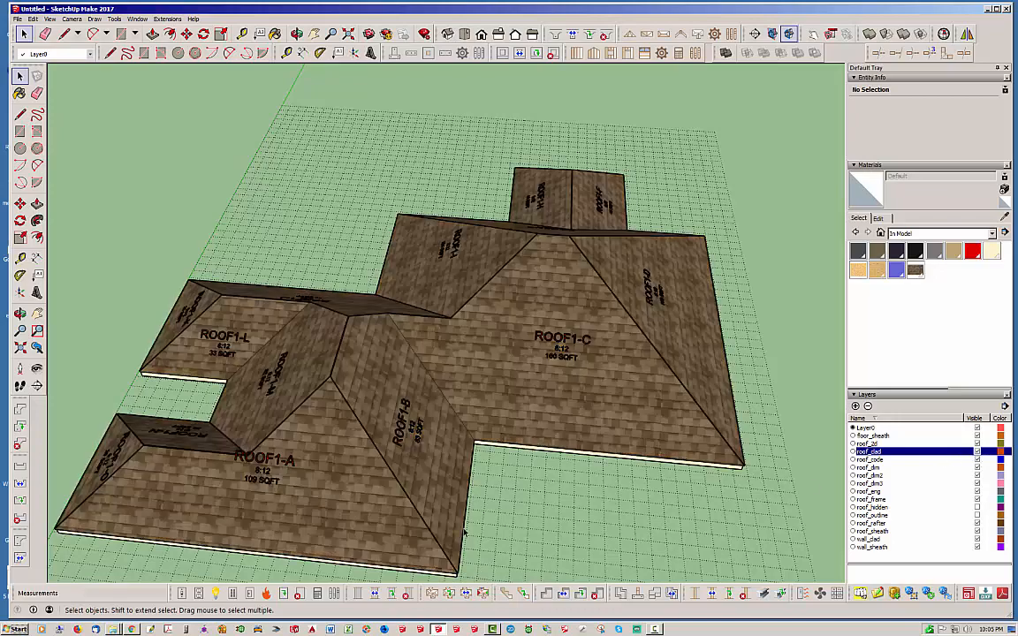
{"action": "middle_click_drag", "start_coordinate": [491, 543], "coordinate": [458, 545]}
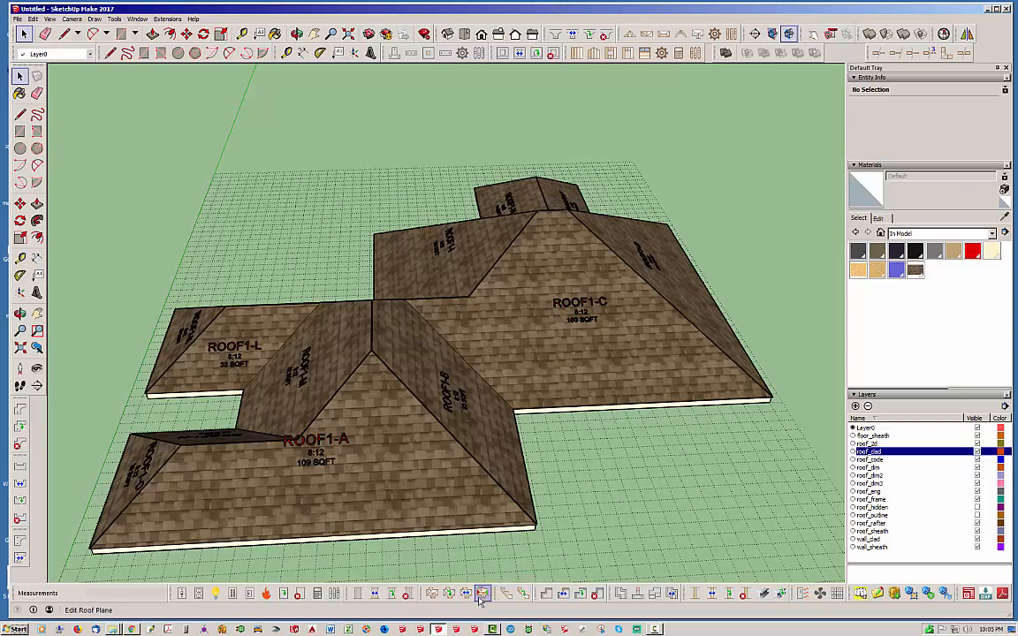
Step: Move the ground grid group 8' up along the blue axis
{"action": "scroll", "coordinate": [455, 407], "scroll_direction": "down", "scroll_amount": 5}
{"action": "middle_click_drag", "start_coordinate": [532, 442], "coordinate": [411, 417]}
{"action": "key", "text": "space"}
{"action": "left_click", "coordinate": [474, 482]}
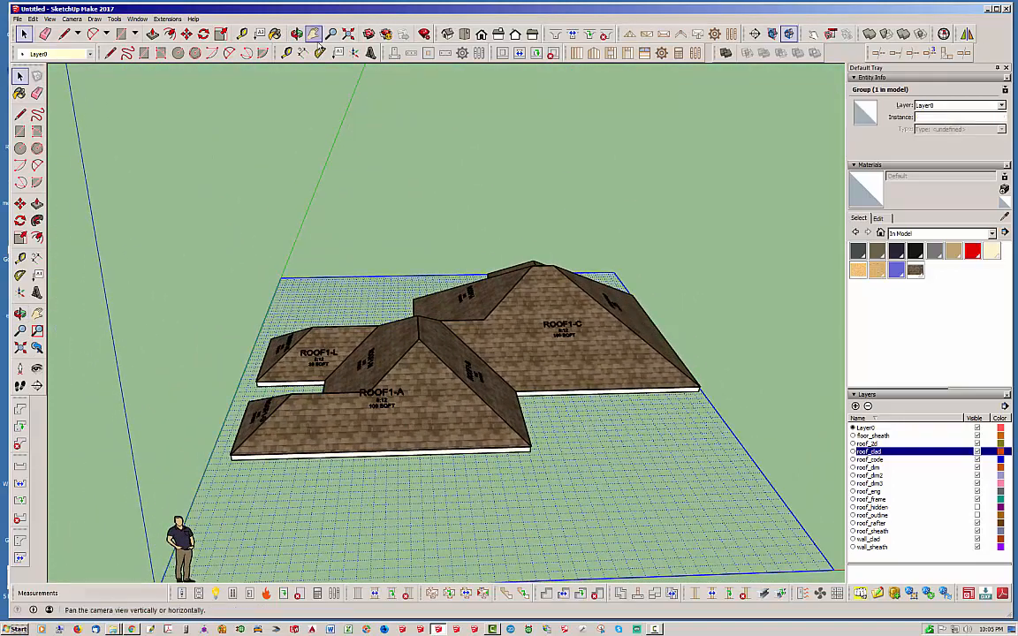
{"action": "left_click", "coordinate": [187, 34]}
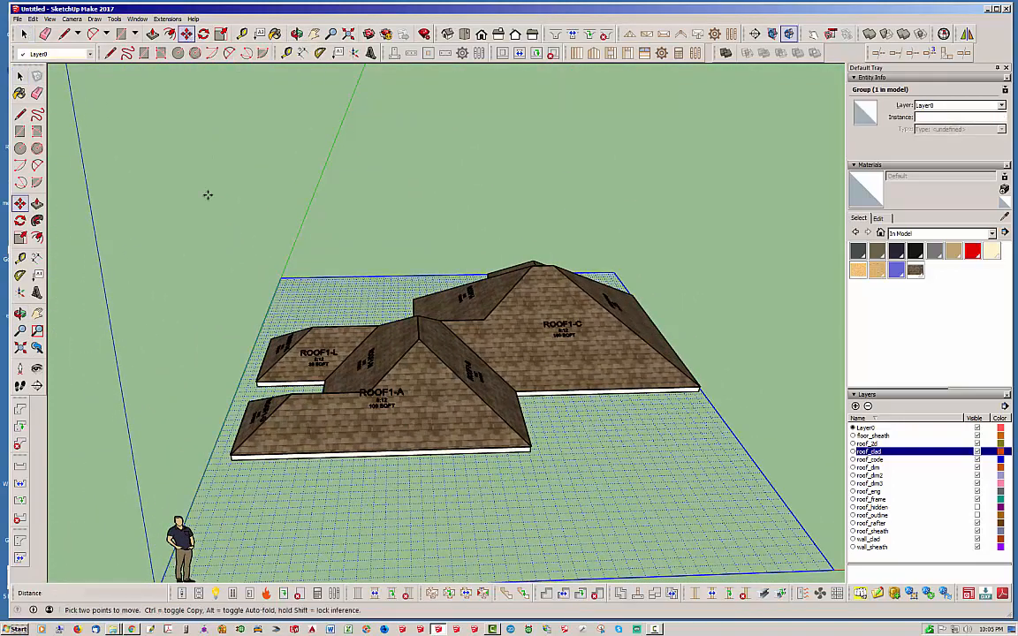
{"action": "left_click", "coordinate": [182, 359]}
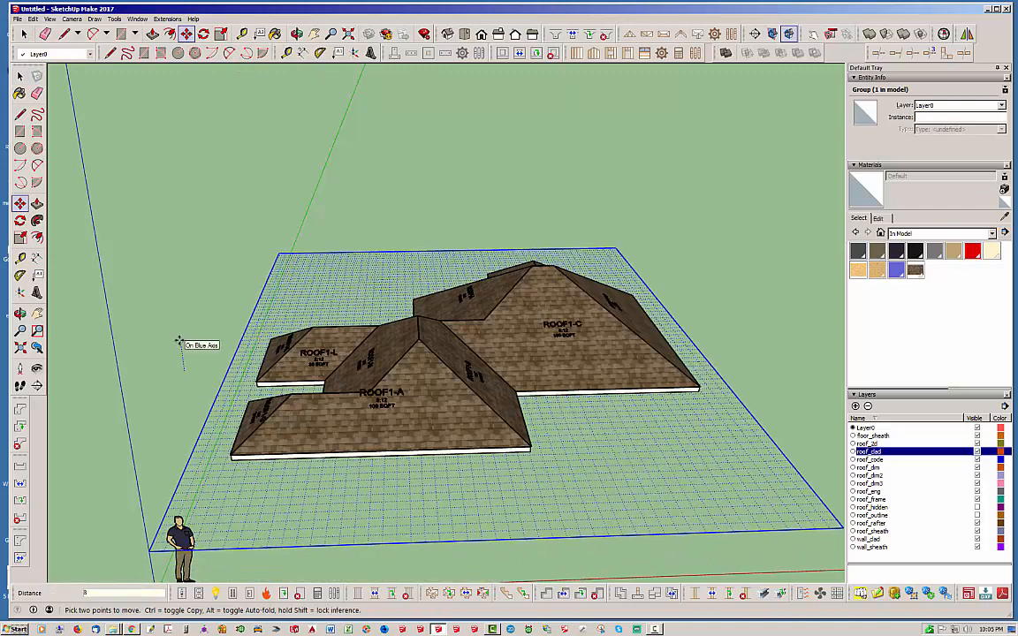
{"action": "key", "text": "Return"}
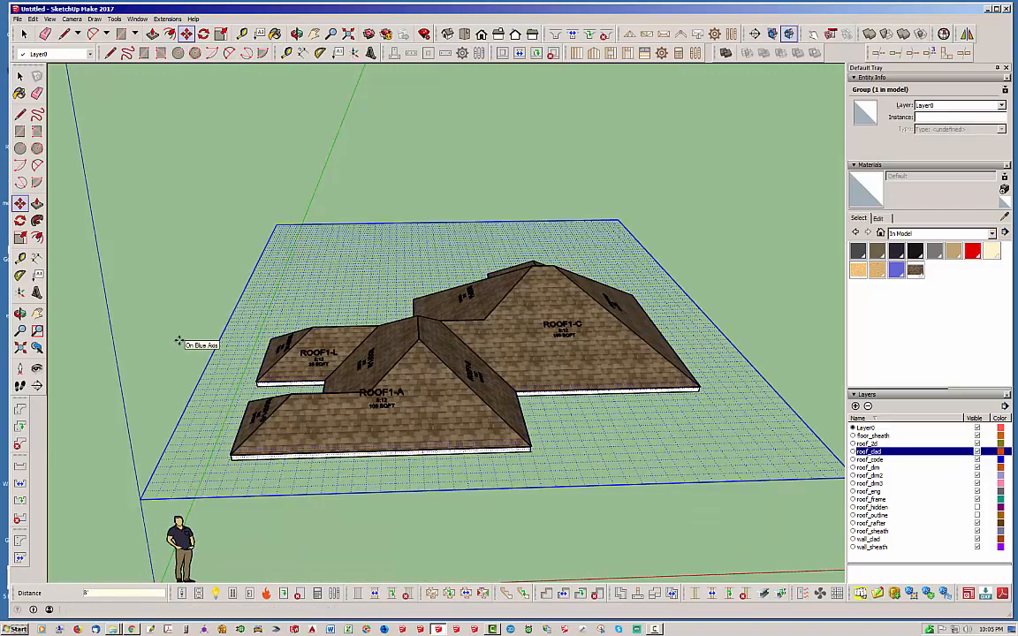
Step: Finish moving the ground grid group and deselect it
{"action": "left_click", "coordinate": [24, 33]}
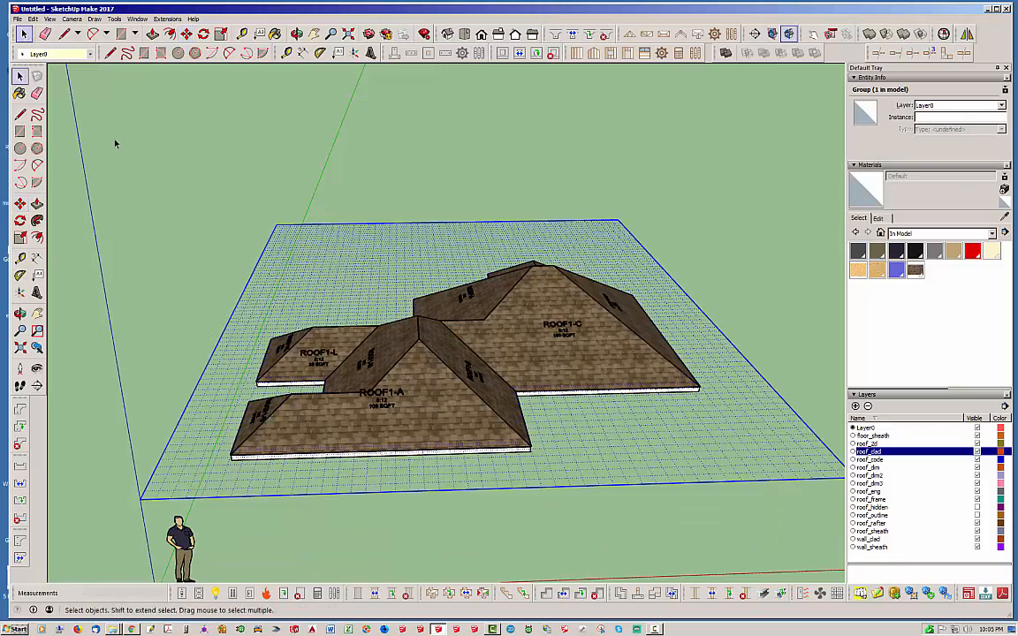
{"action": "left_click", "coordinate": [115, 143]}
{"action": "middle_click_drag", "start_coordinate": [114, 143], "coordinate": [341, 387]}
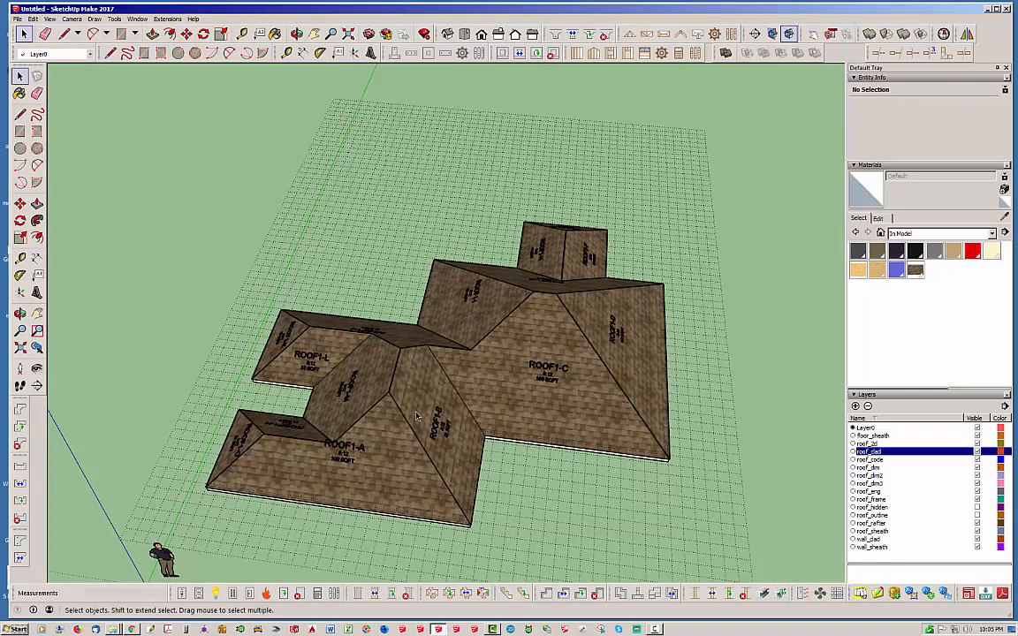
Step: Move the ROOF1-A eave segment of the complex roof outward 4'
{"action": "scroll", "coordinate": [532, 410], "scroll_direction": "down", "scroll_amount": 2}
{"action": "middle_click_drag", "start_coordinate": [451, 407], "coordinate": [553, 496]}
{"action": "scroll", "coordinate": [453, 510], "scroll_direction": "up", "scroll_amount": 2}
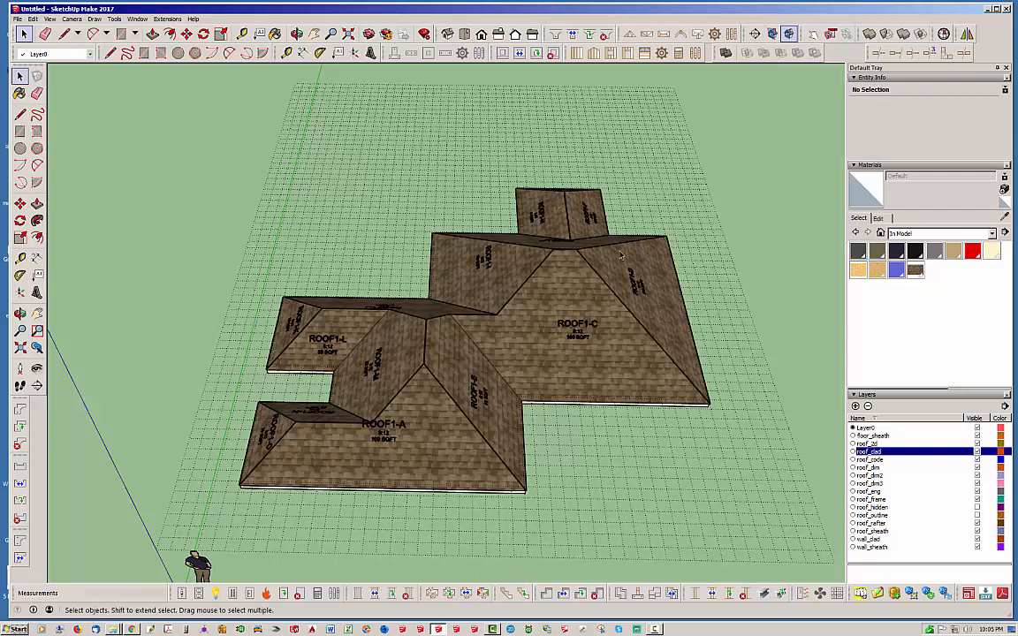
{"action": "left_click", "coordinate": [465, 594]}
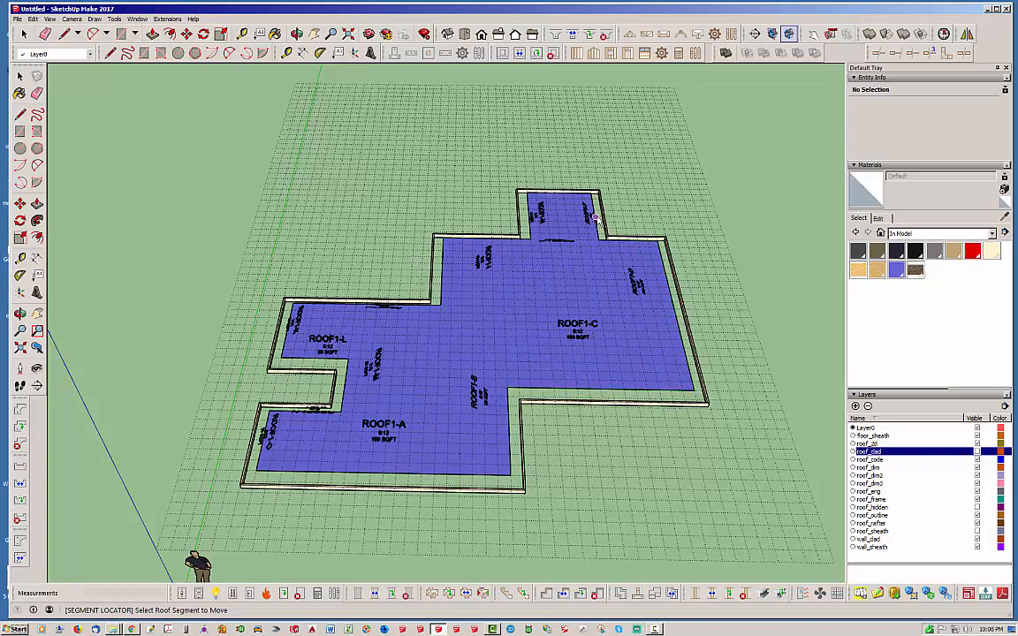
{"action": "middle_click_drag", "start_coordinate": [437, 516], "coordinate": [342, 502]}
{"action": "scroll", "coordinate": [324, 504], "scroll_direction": "up", "scroll_amount": 3}
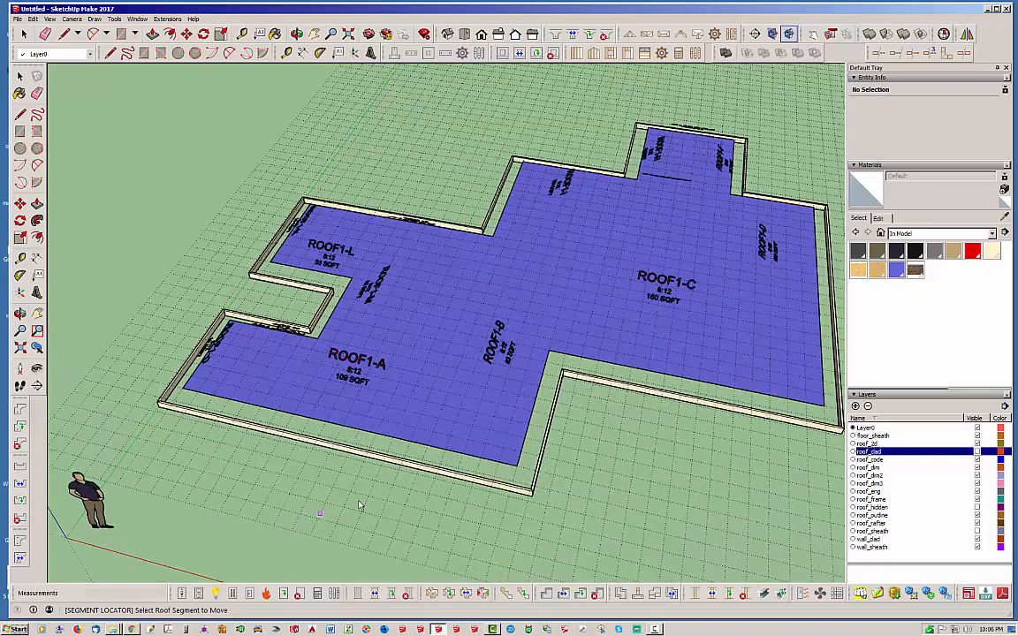
{"action": "left_click", "coordinate": [400, 441]}
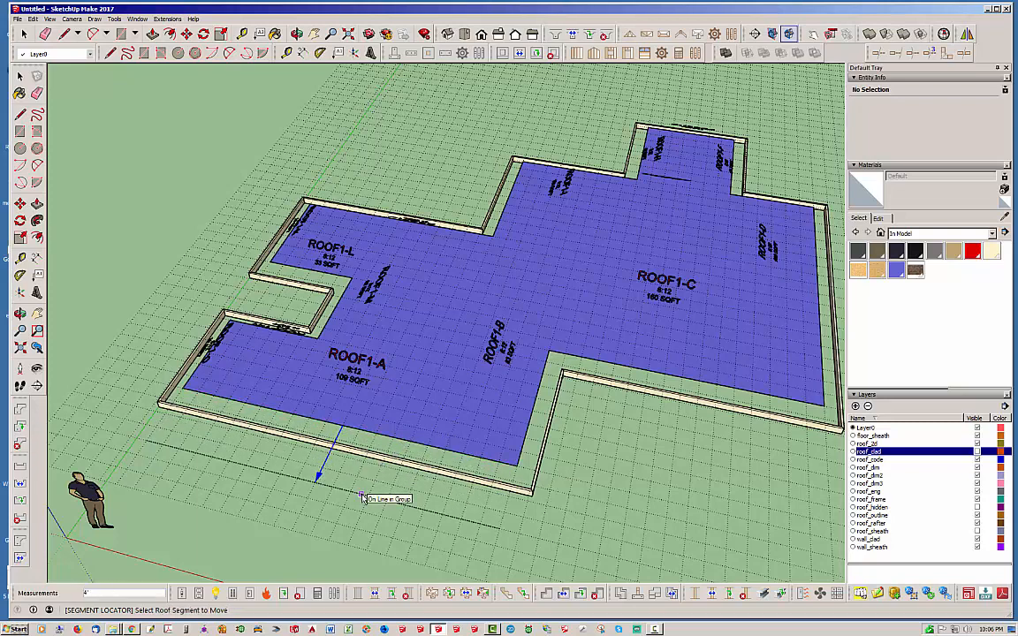
{"action": "left_click", "coordinate": [362, 496]}
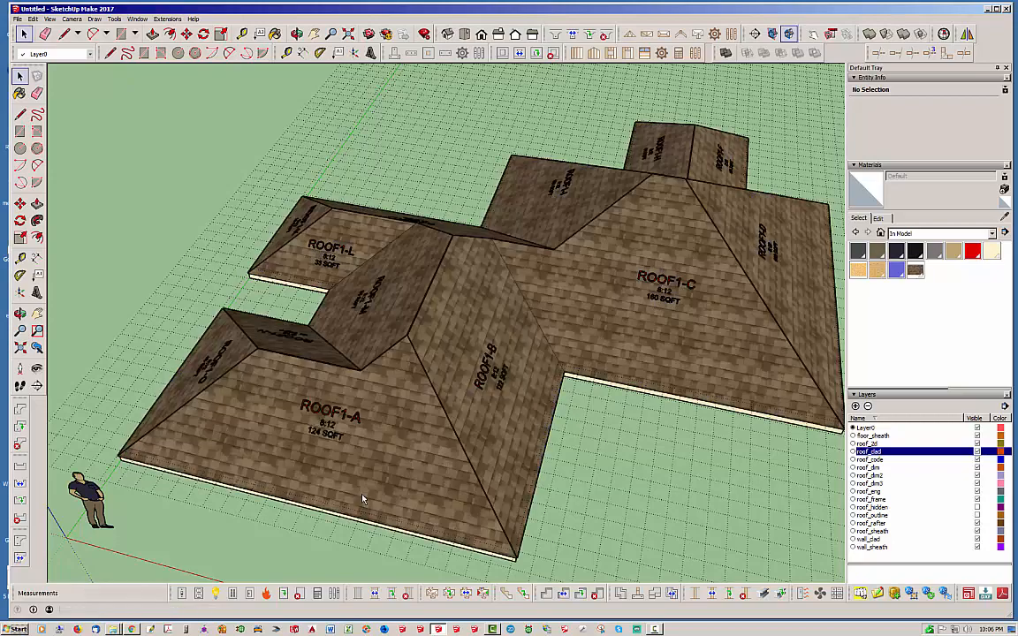
Step: Move the ROOF1-B eave segment of the complex roof outward 1'
{"action": "middle_click_drag", "start_coordinate": [370, 475], "coordinate": [512, 449]}
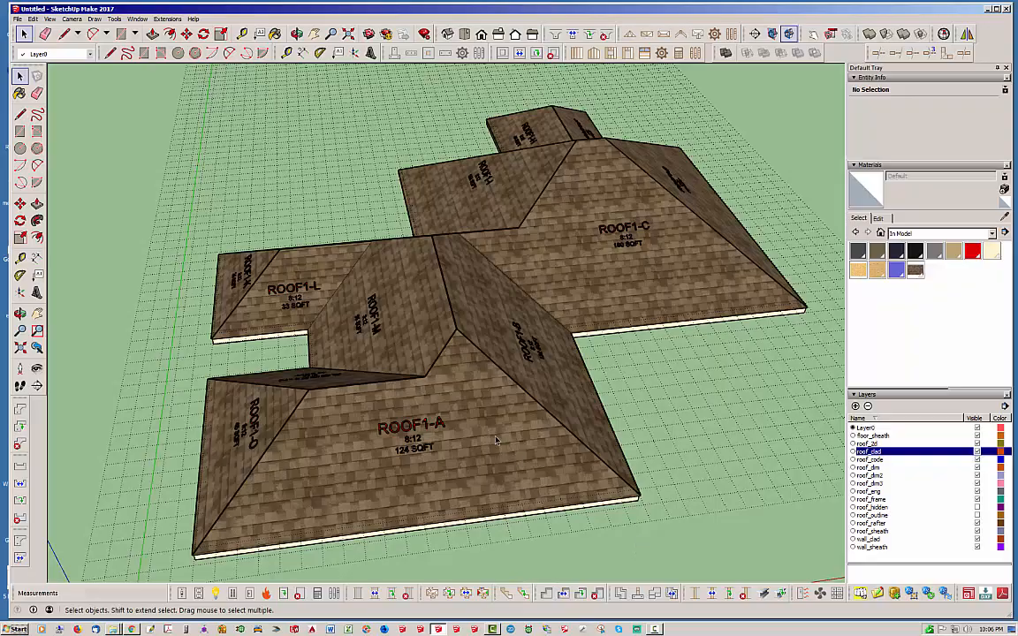
{"action": "middle_click_drag", "start_coordinate": [497, 440], "coordinate": [257, 327]}
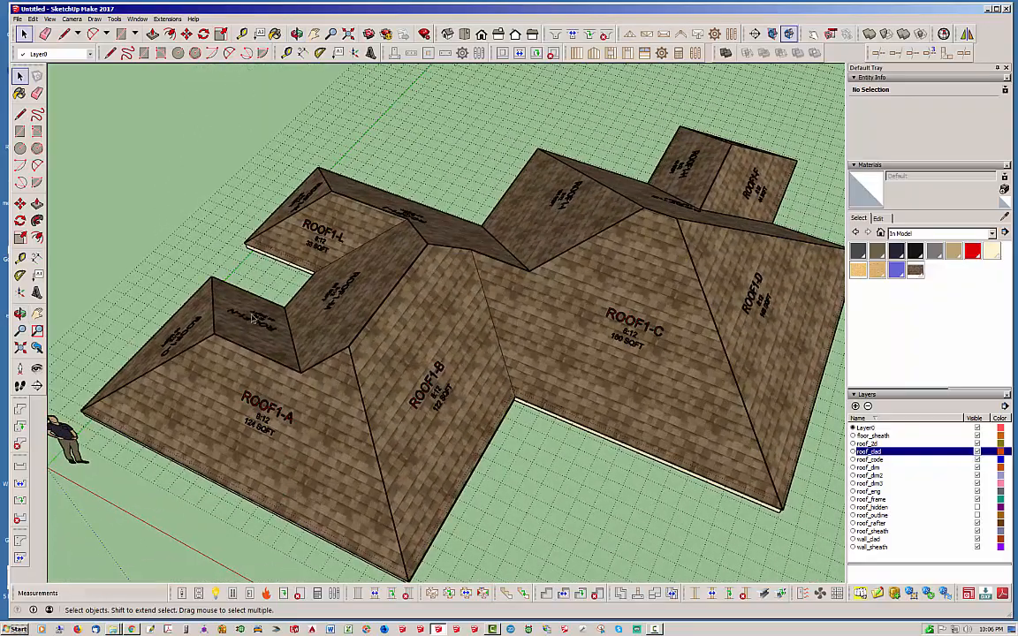
{"action": "middle_click_drag", "start_coordinate": [380, 358], "coordinate": [407, 402]}
{"action": "left_click", "coordinate": [467, 595]}
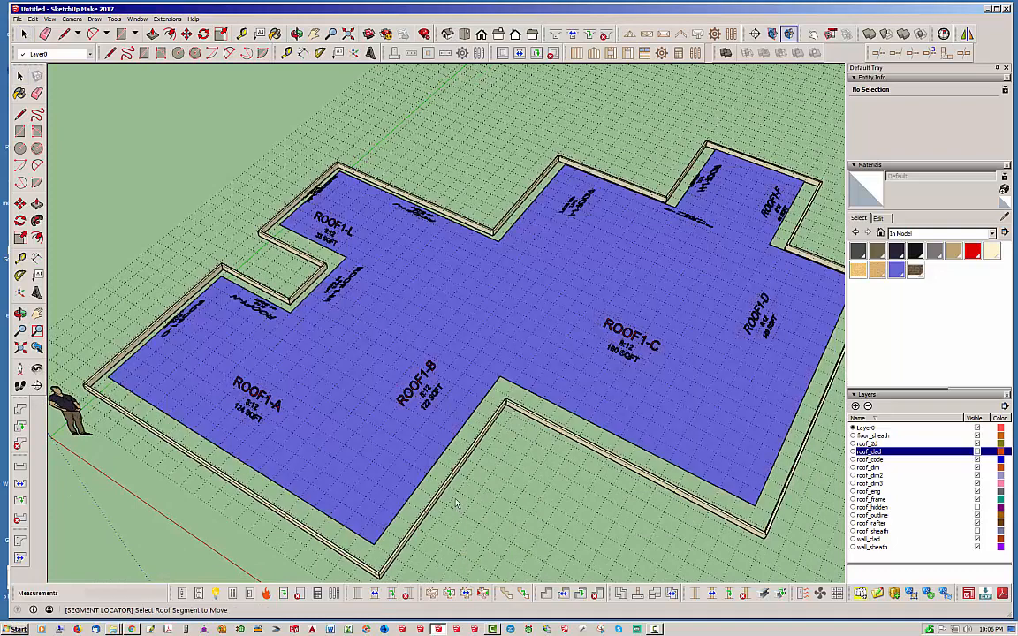
{"action": "left_click", "coordinate": [432, 471]}
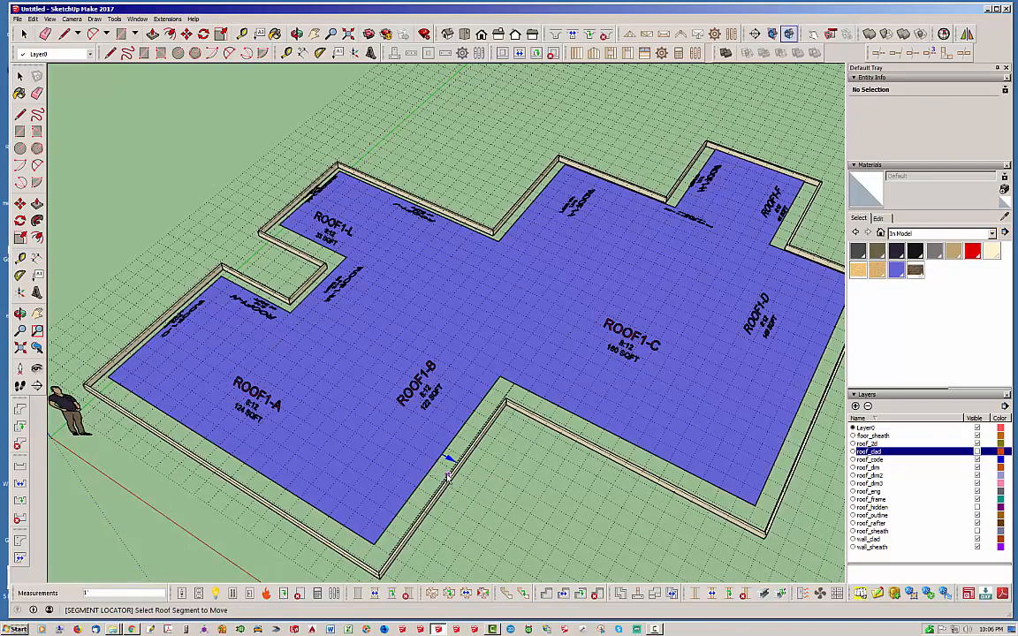
{"action": "key", "text": "Return"}
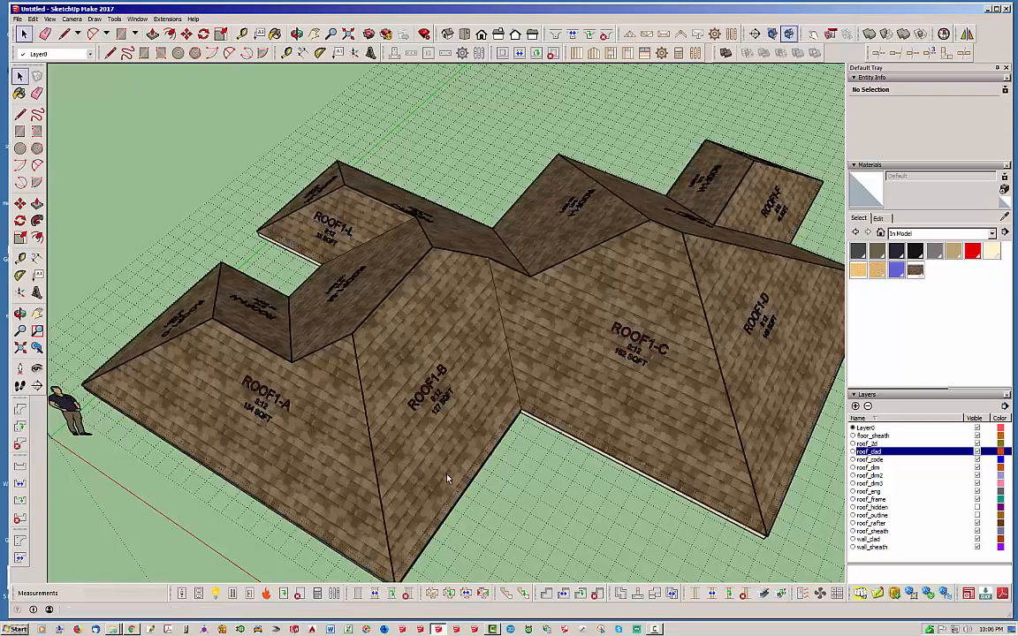
Step: Lengthen the small end wing by moving the ROOF1-G segment outward about 4' 9"
{"action": "middle_click_drag", "start_coordinate": [478, 430], "coordinate": [221, 451]}
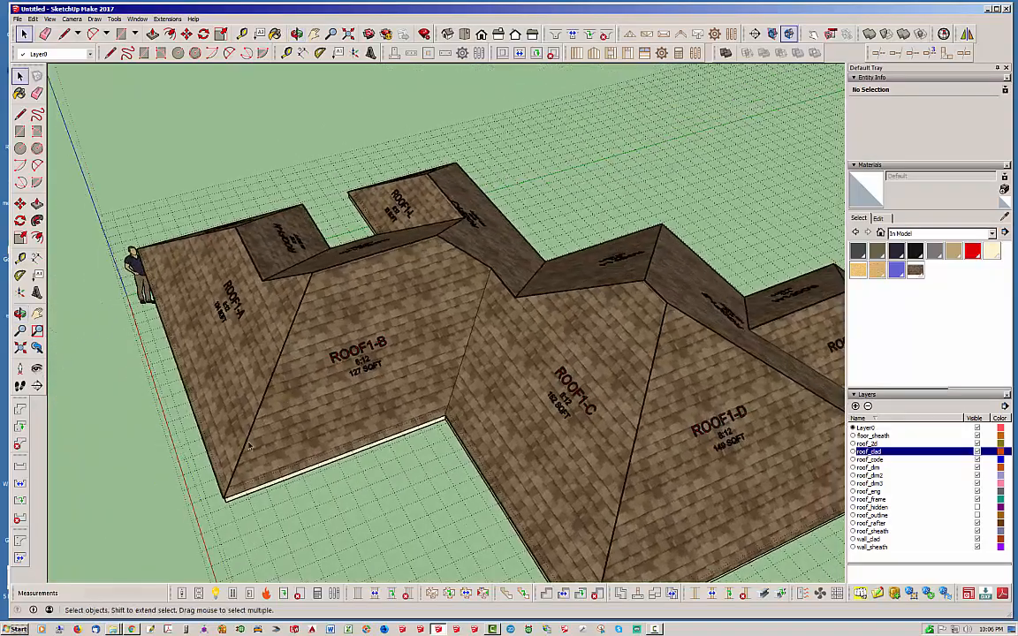
{"action": "scroll", "coordinate": [221, 451], "scroll_direction": "down", "scroll_amount": 3}
{"action": "middle_click_drag", "start_coordinate": [326, 449], "coordinate": [119, 465]}
{"action": "scroll", "coordinate": [330, 485], "scroll_direction": "up", "scroll_amount": 3}
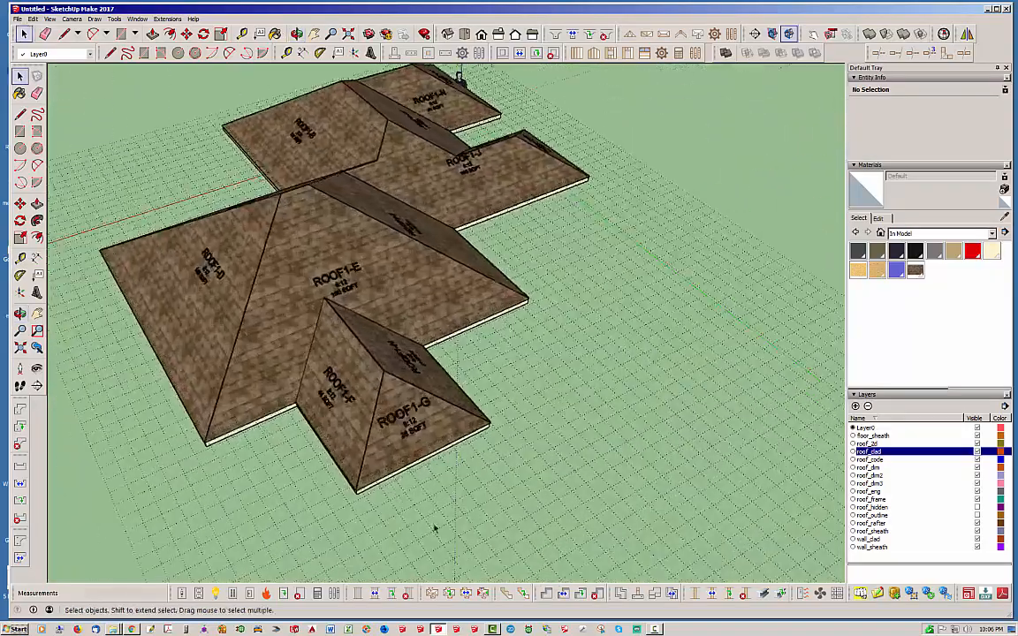
{"action": "left_click", "coordinate": [470, 596]}
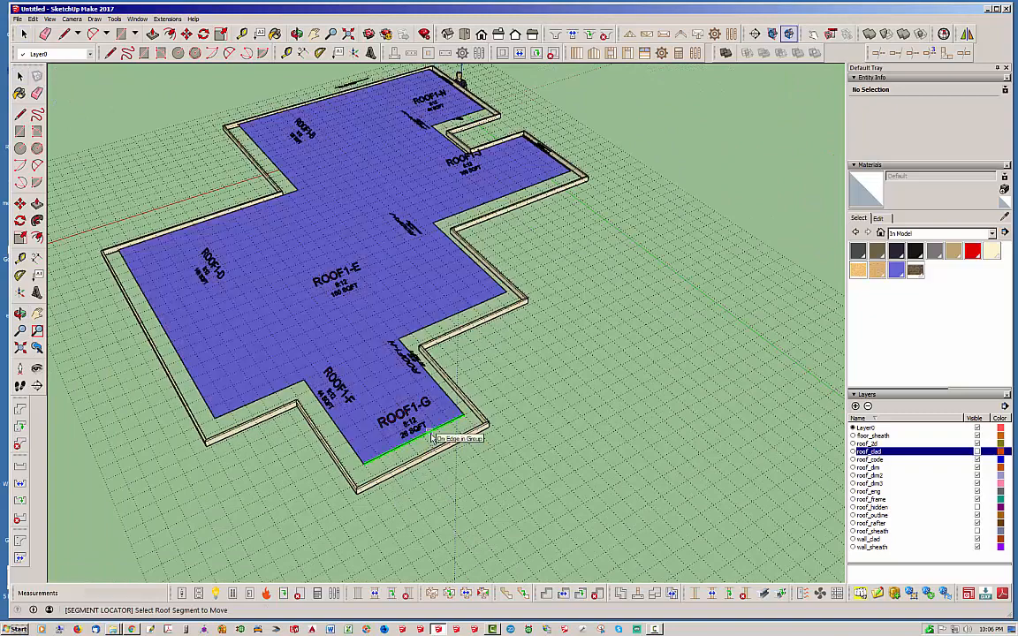
{"action": "left_click", "coordinate": [431, 438]}
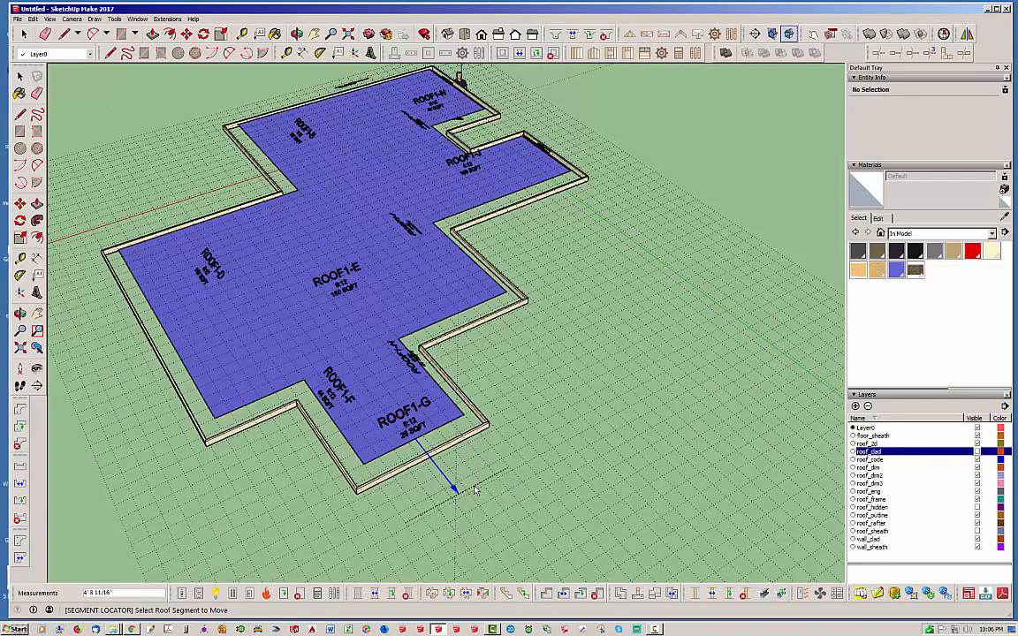
{"action": "left_click", "coordinate": [476, 491]}
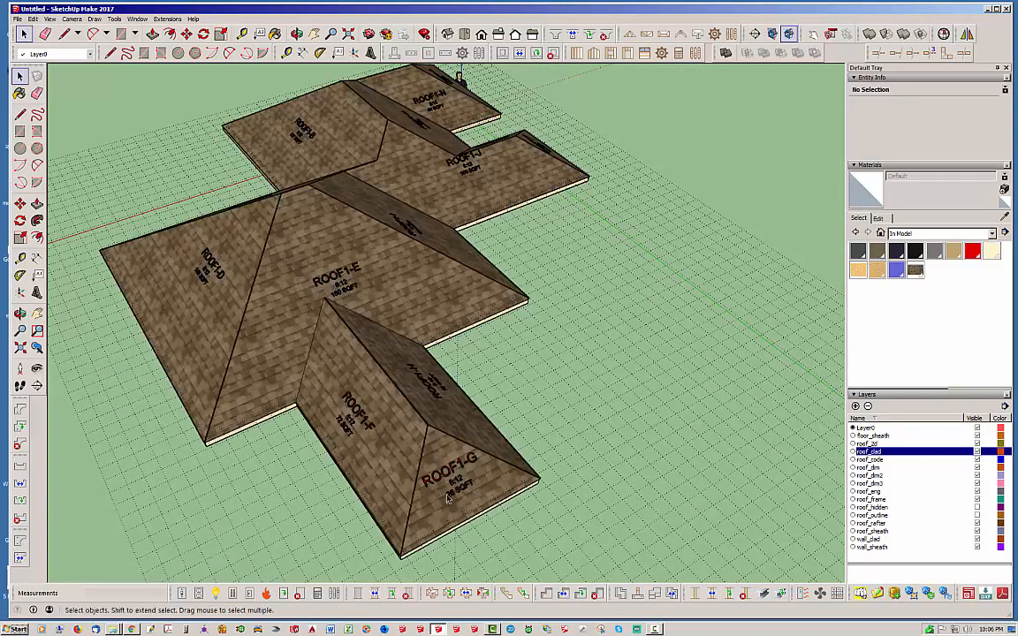
Step: Move the short ROOF1-E segment beside ROOF1-F outward 13' to align with the ROOF1-G segment
{"action": "mouse_move", "coordinate": [401, 445]}
{"action": "middle_mouse_down"}
{"action": "mouse_move", "coordinate": [504, 448]}
{"action": "mouse_move", "coordinate": [413, 445]}
{"action": "middle_mouse_up"}
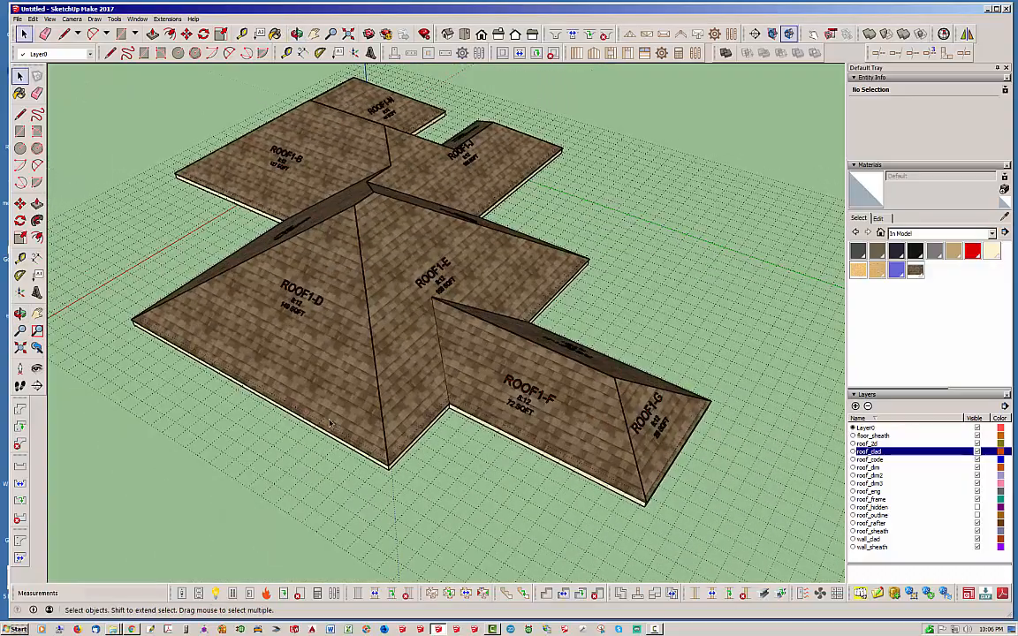
{"action": "middle_click_drag", "start_coordinate": [478, 431], "coordinate": [439, 455]}
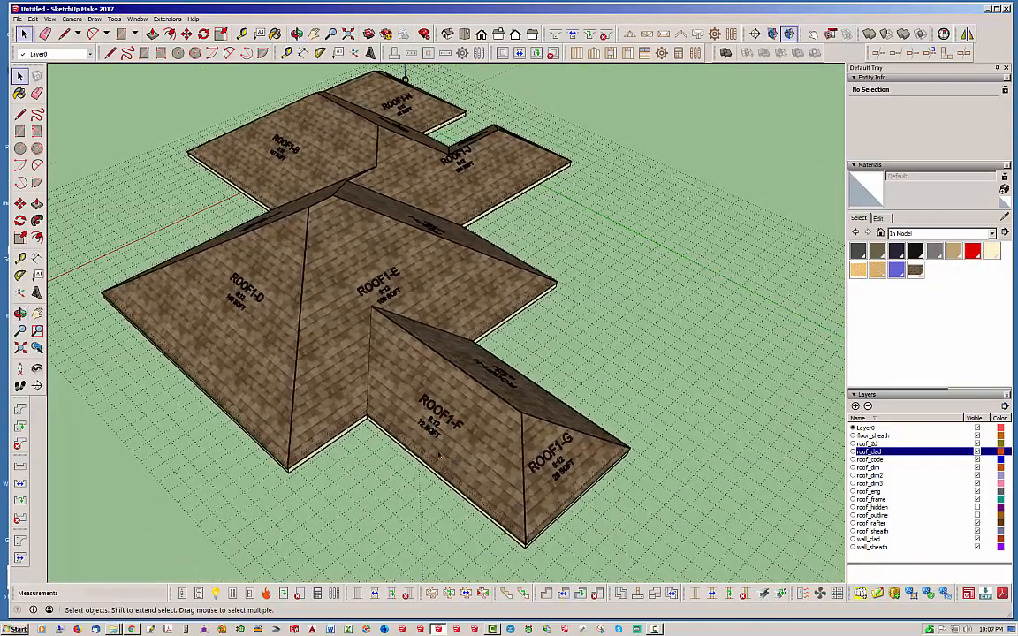
{"action": "left_click", "coordinate": [466, 593]}
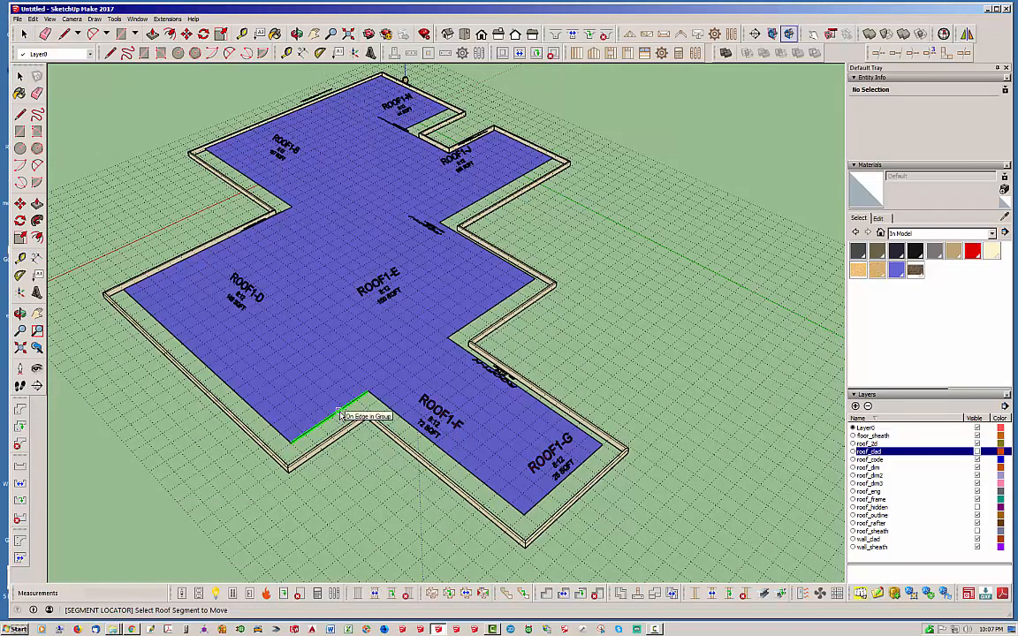
{"action": "left_click", "coordinate": [340, 415]}
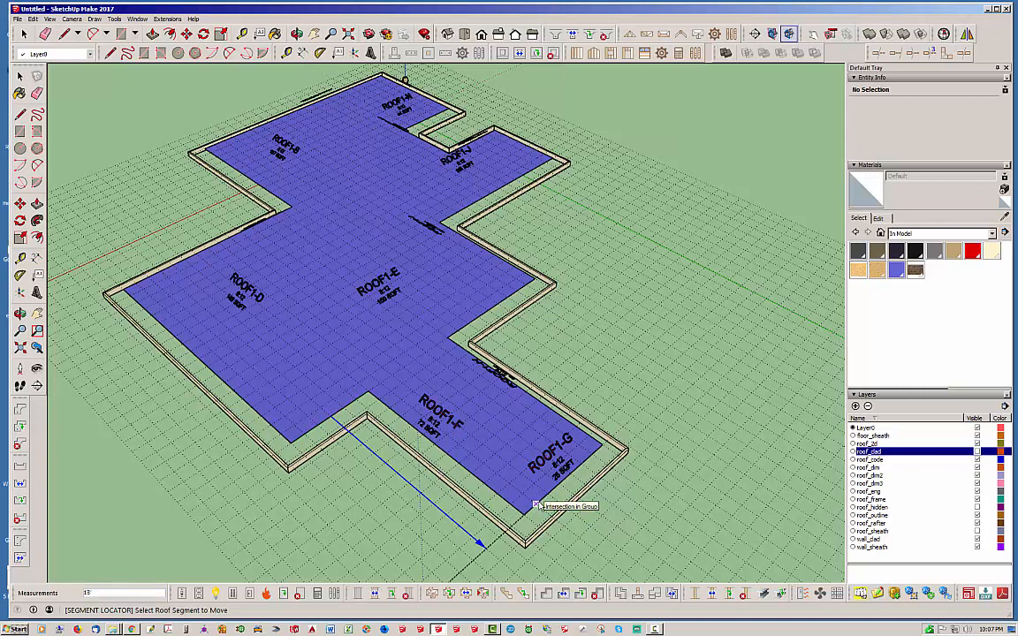
{"action": "scroll", "coordinate": [413, 409], "scroll_direction": "down", "scroll_amount": 1}
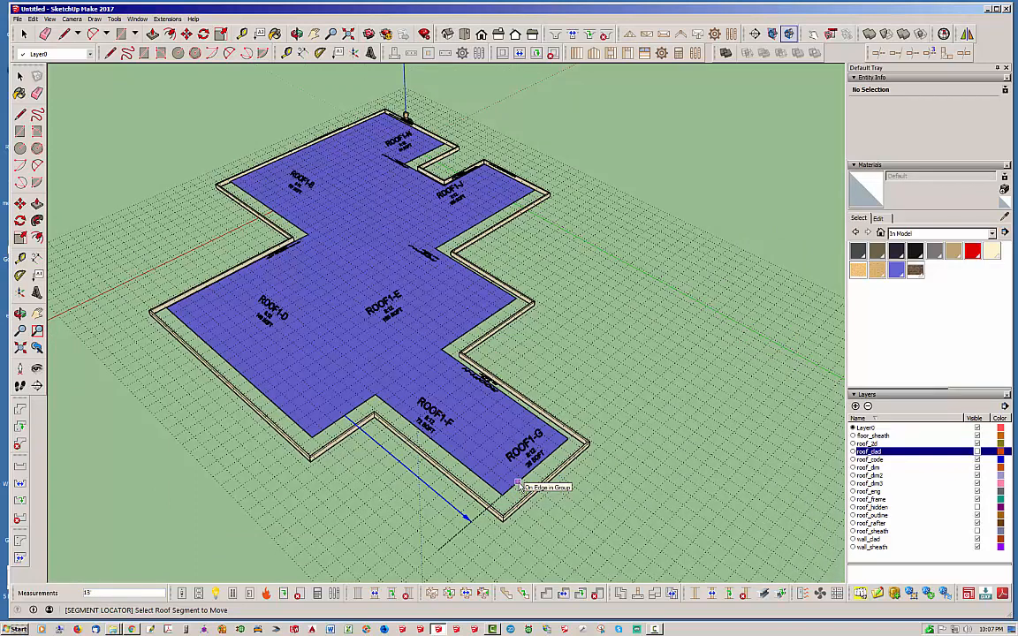
{"action": "left_click", "coordinate": [518, 485]}
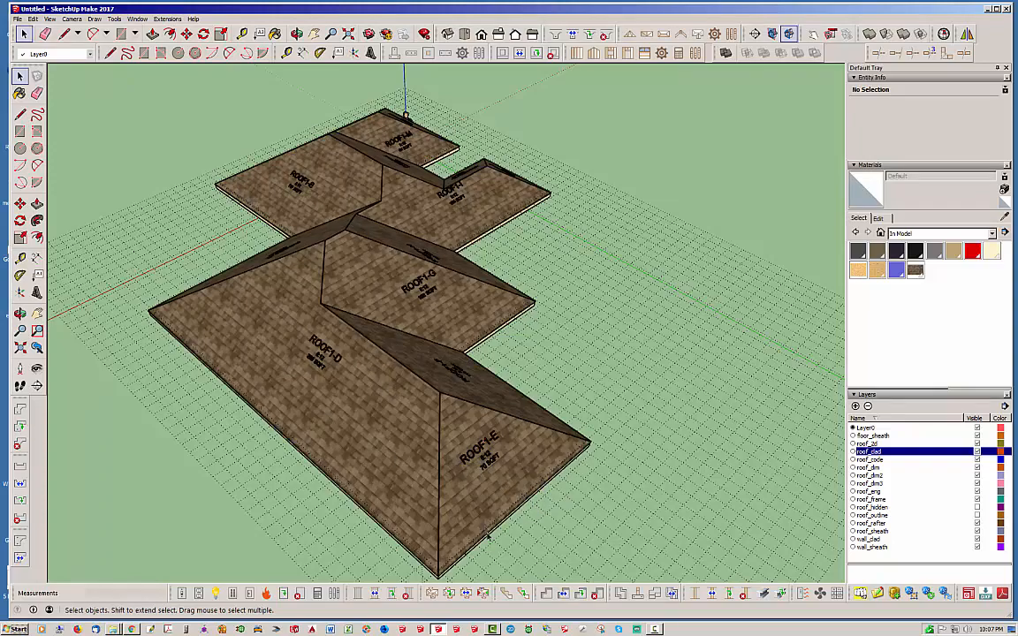
Step: Shorten the widened end wing by moving its ROOF1-E segment inward
{"action": "middle_click_drag", "start_coordinate": [543, 471], "coordinate": [529, 462]}
{"action": "left_click", "coordinate": [467, 594]}
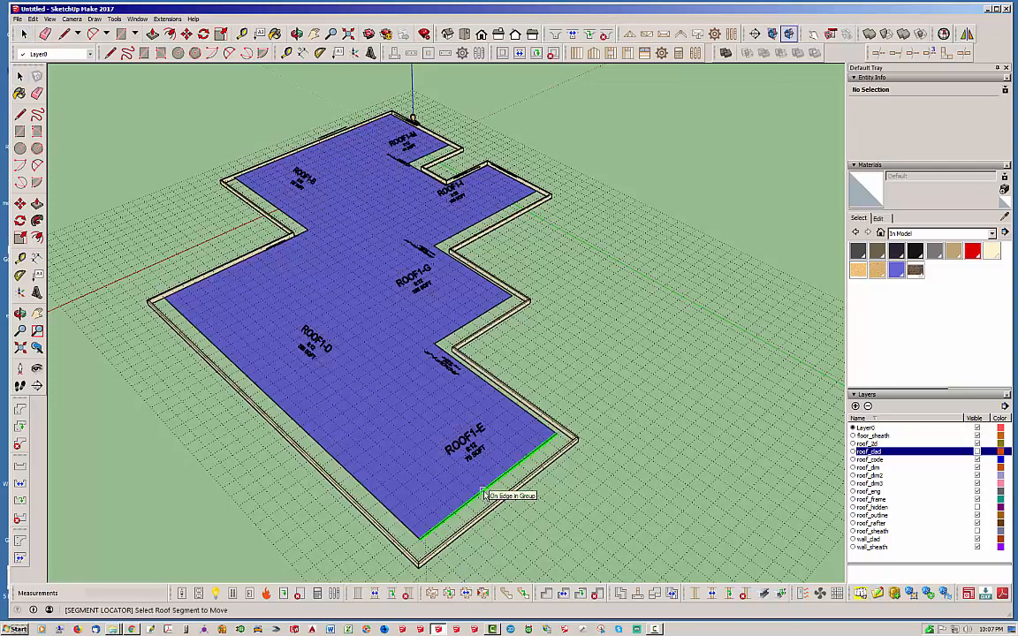
{"action": "left_click", "coordinate": [428, 444]}
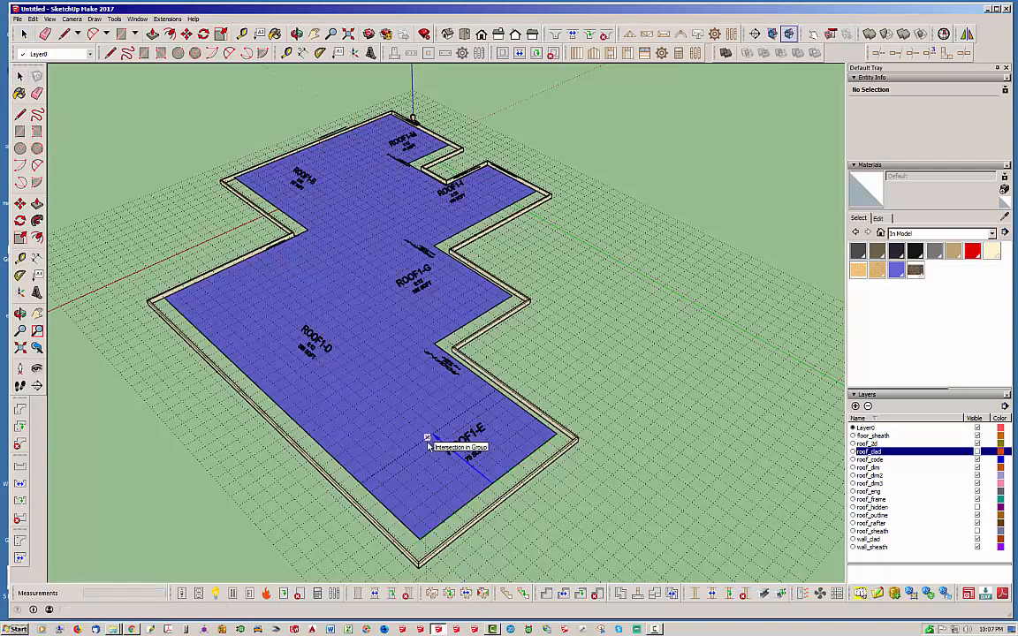
Step: Examine the hips, valleys and plane labels of the modified roof from several sides
{"action": "middle_click_drag", "start_coordinate": [416, 403], "coordinate": [475, 475]}
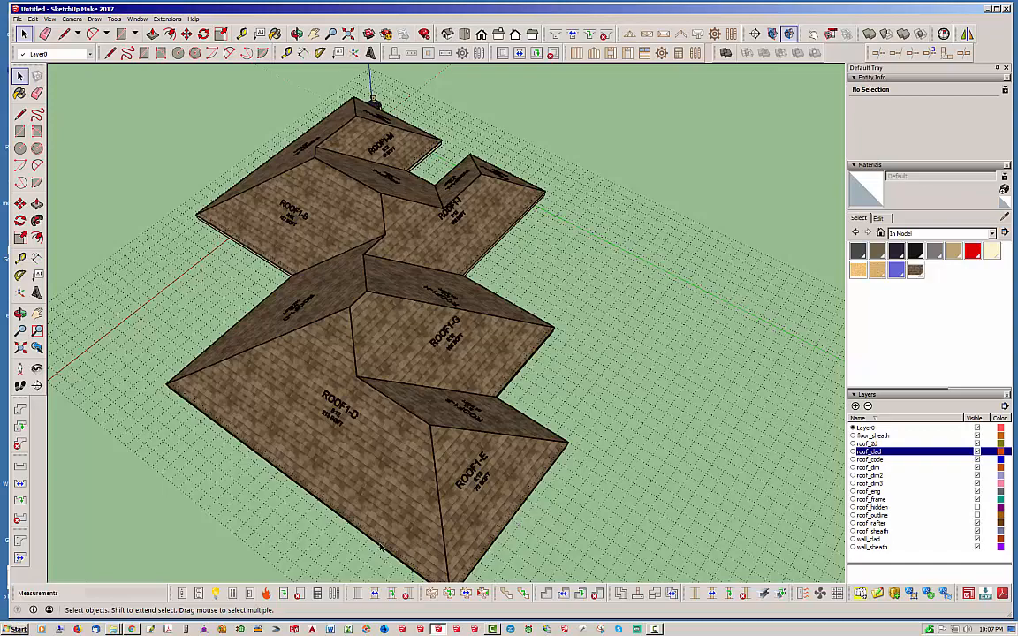
{"action": "middle_click_drag", "start_coordinate": [484, 488], "coordinate": [488, 460]}
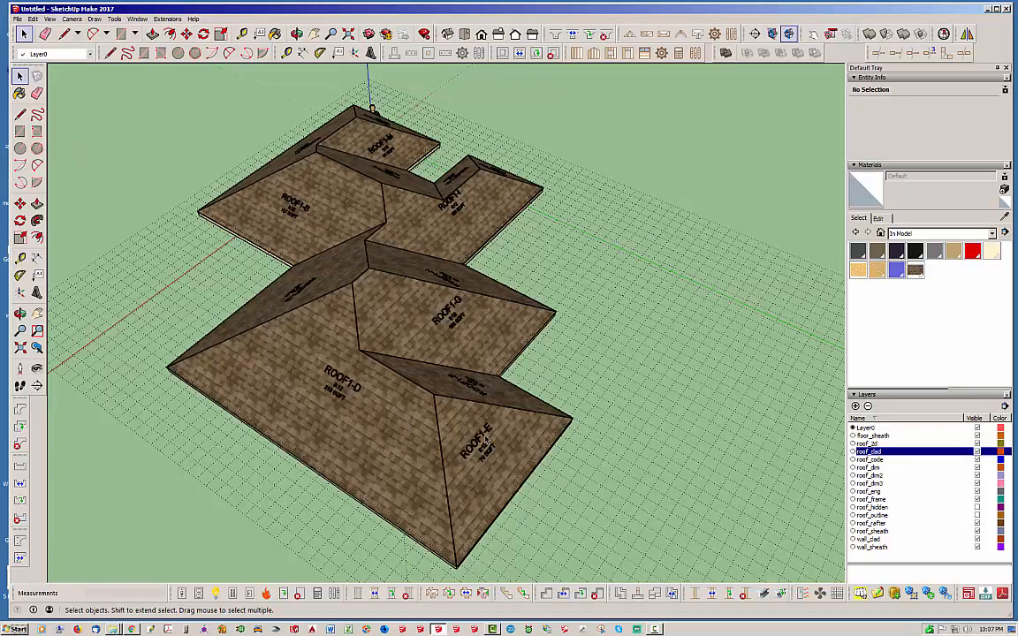
{"action": "middle_click_drag", "start_coordinate": [550, 419], "coordinate": [514, 527]}
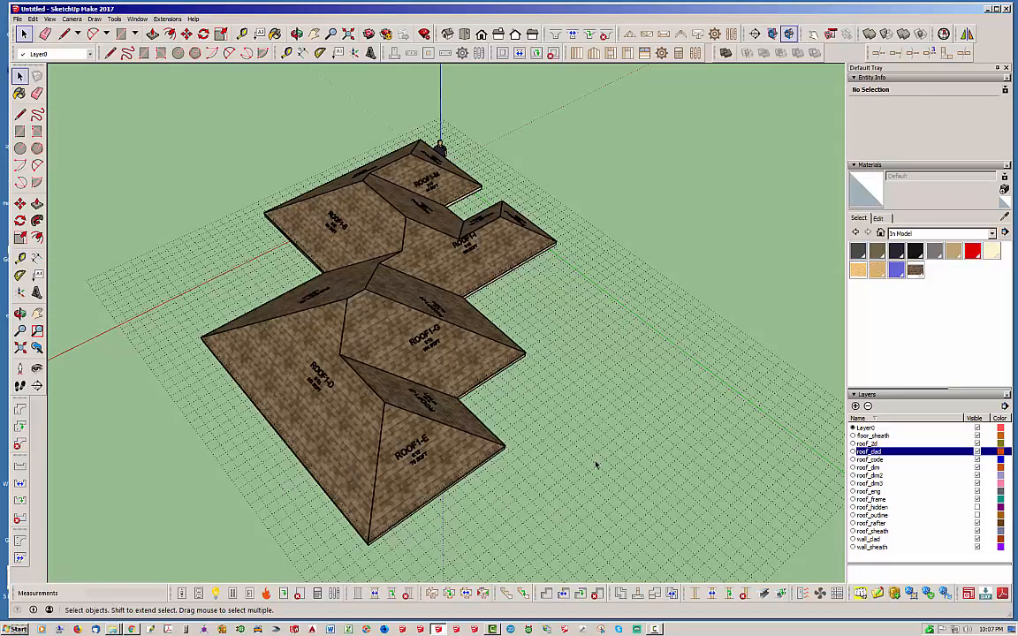
{"action": "middle_click_drag", "start_coordinate": [421, 311], "coordinate": [735, 334]}
{"action": "middle_click_drag", "start_coordinate": [441, 291], "coordinate": [614, 305]}
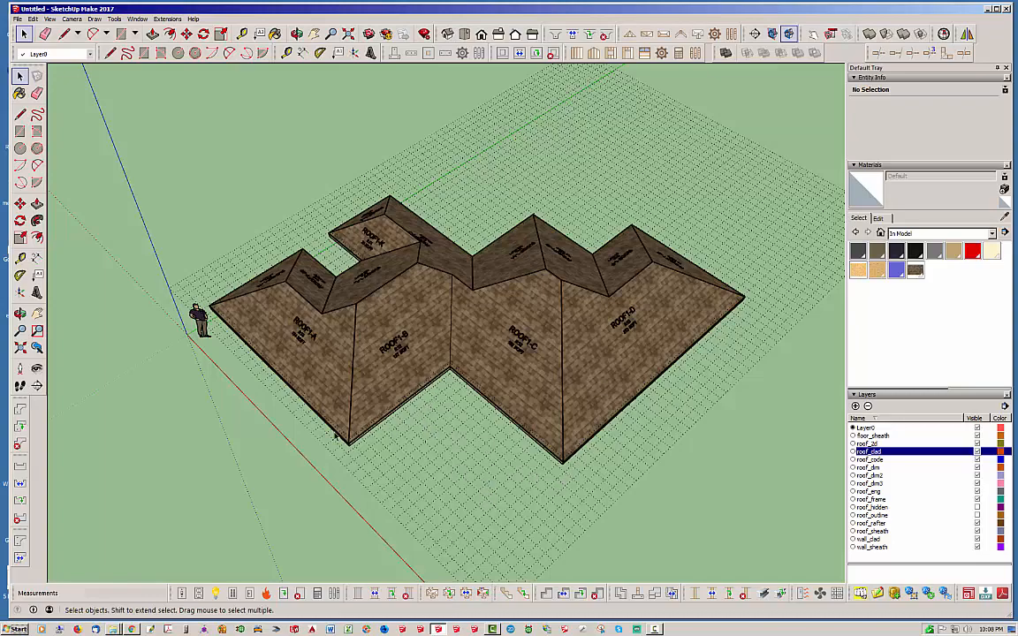
{"action": "middle_click_drag", "start_coordinate": [336, 437], "coordinate": [424, 552]}
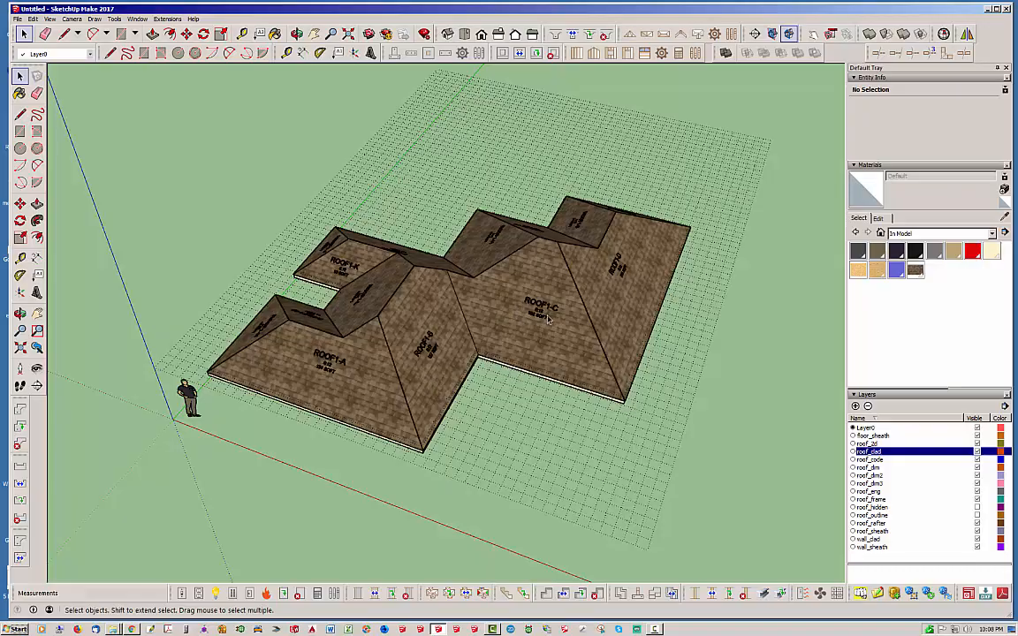
{"action": "mouse_move", "coordinate": [537, 331]}
{"action": "middle_mouse_down"}
{"action": "mouse_move", "coordinate": [632, 415]}
{"action": "mouse_move", "coordinate": [878, 426]}
{"action": "mouse_move", "coordinate": [505, 380]}
{"action": "middle_mouse_up"}
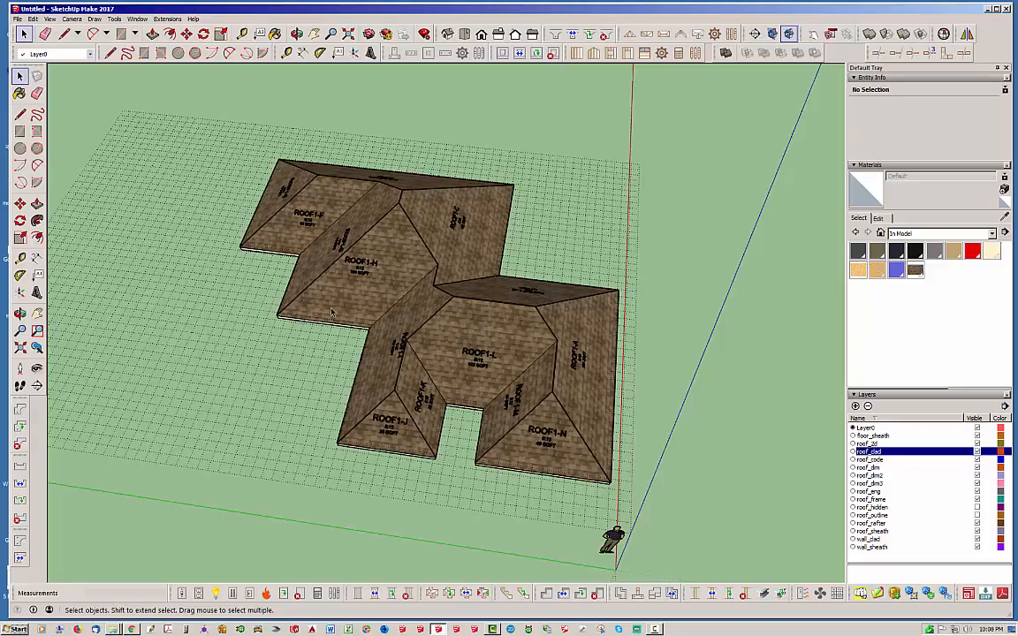
{"action": "middle_click_drag", "start_coordinate": [532, 395], "coordinate": [398, 248]}
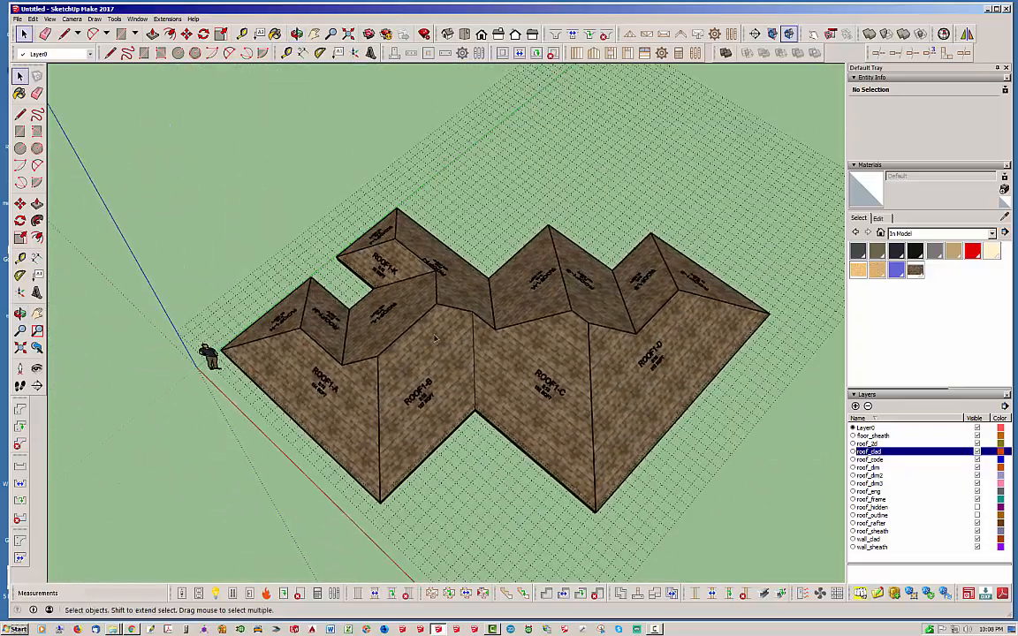
Step: Move the ROOF1-H eave segment between ROOF1-G and ROOF1-I outward 8' and review the reshaped roof
{"action": "middle_click_drag", "start_coordinate": [503, 360], "coordinate": [571, 425]}
{"action": "left_click", "coordinate": [469, 594]}
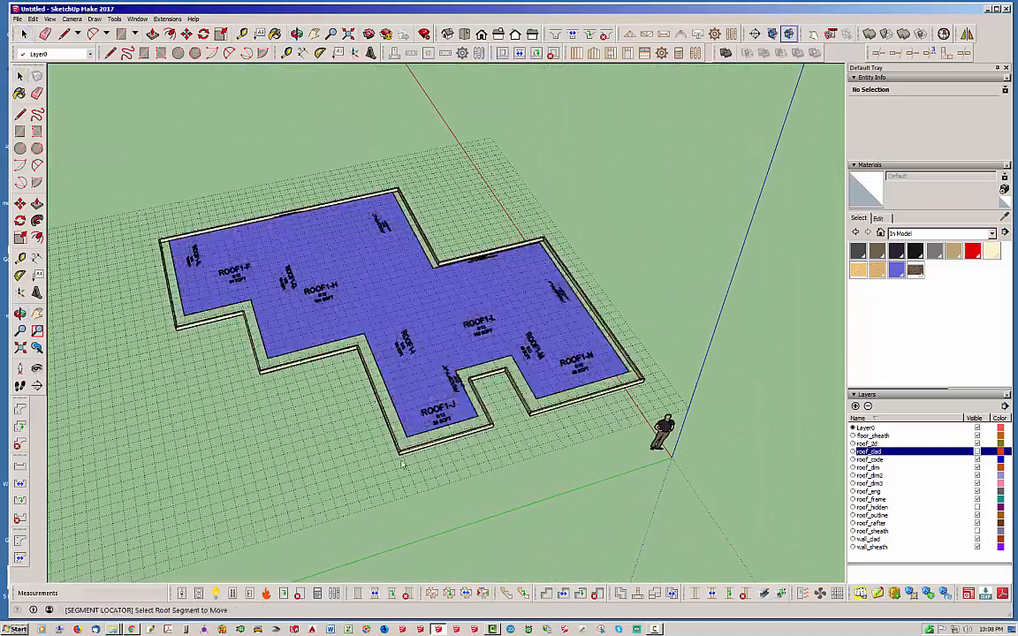
{"action": "left_click", "coordinate": [309, 349]}
{"action": "type", "text": "8'"}
{"action": "key", "text": "Return"}
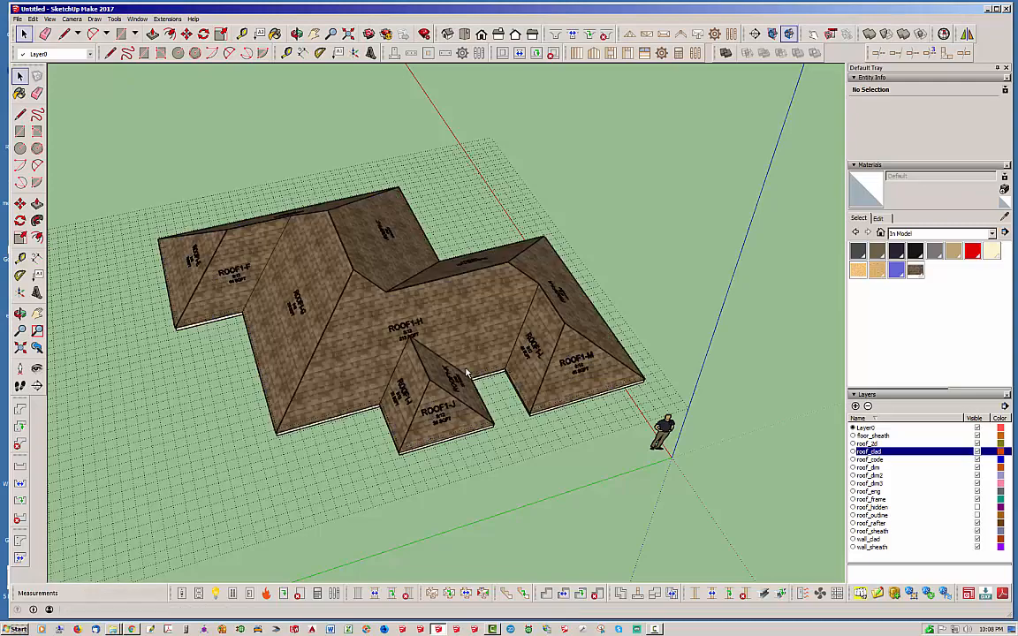
{"action": "middle_click_drag", "start_coordinate": [454, 375], "coordinate": [362, 293]}
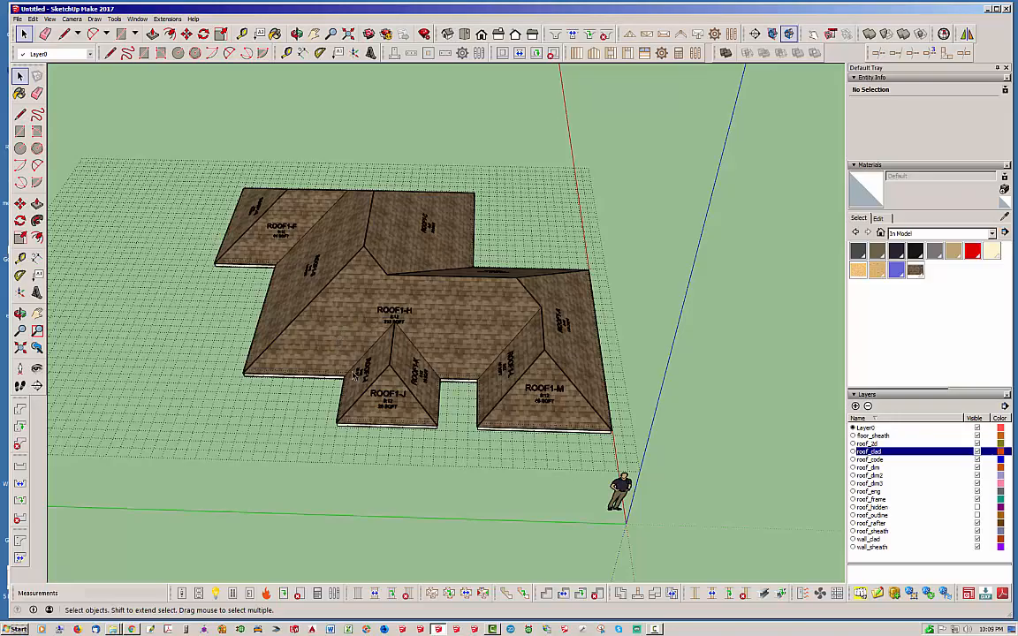
Step: Edit the ROOF1-H roof plane and set its pitch to 7:12
{"action": "middle_click_drag", "start_coordinate": [408, 363], "coordinate": [338, 358]}
{"action": "scroll", "coordinate": [335, 296], "scroll_direction": "up", "scroll_amount": 3}
{"action": "middle_click_drag", "start_coordinate": [335, 296], "coordinate": [409, 292]}
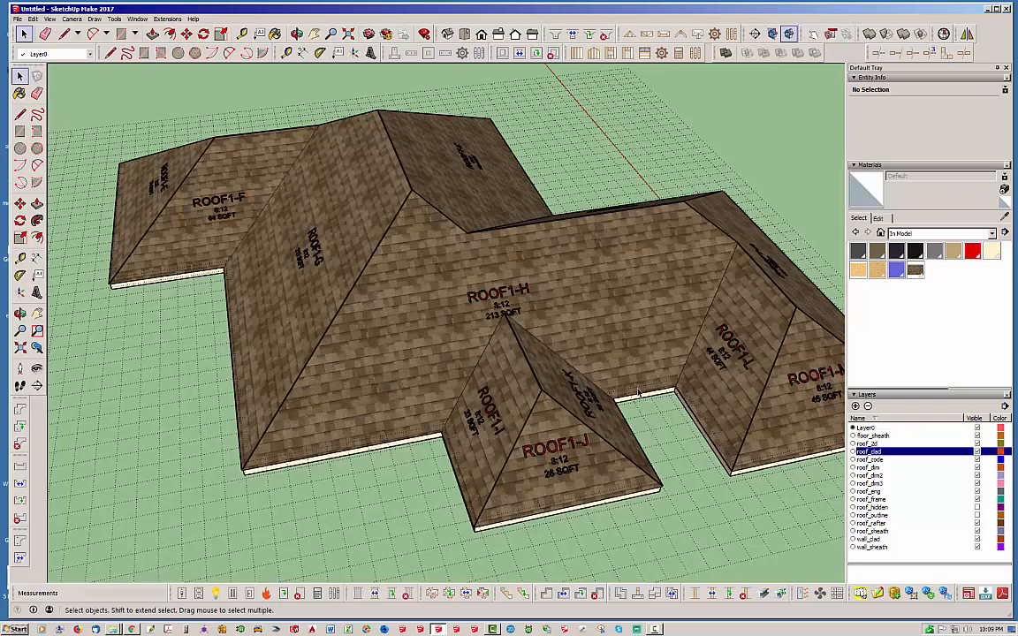
{"action": "middle_click_drag", "start_coordinate": [638, 394], "coordinate": [422, 384]}
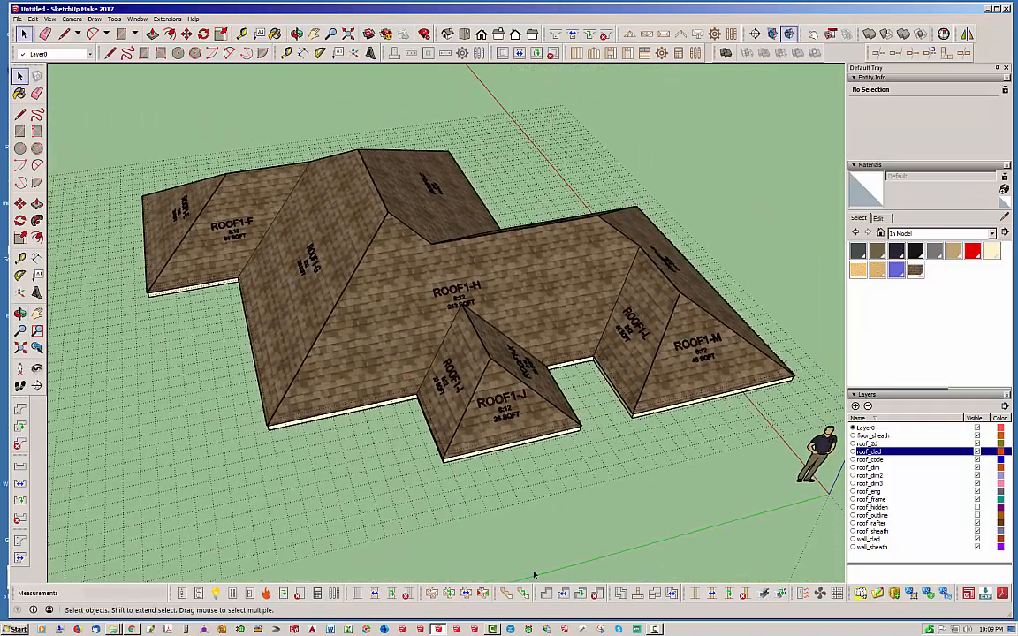
{"action": "left_click", "coordinate": [484, 594]}
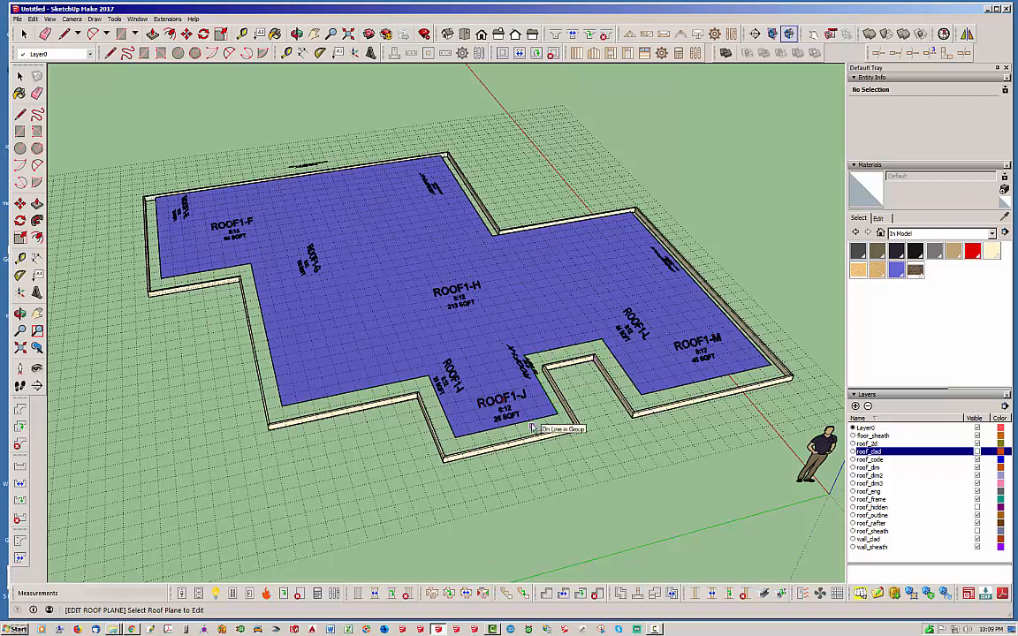
{"action": "left_click", "coordinate": [364, 391]}
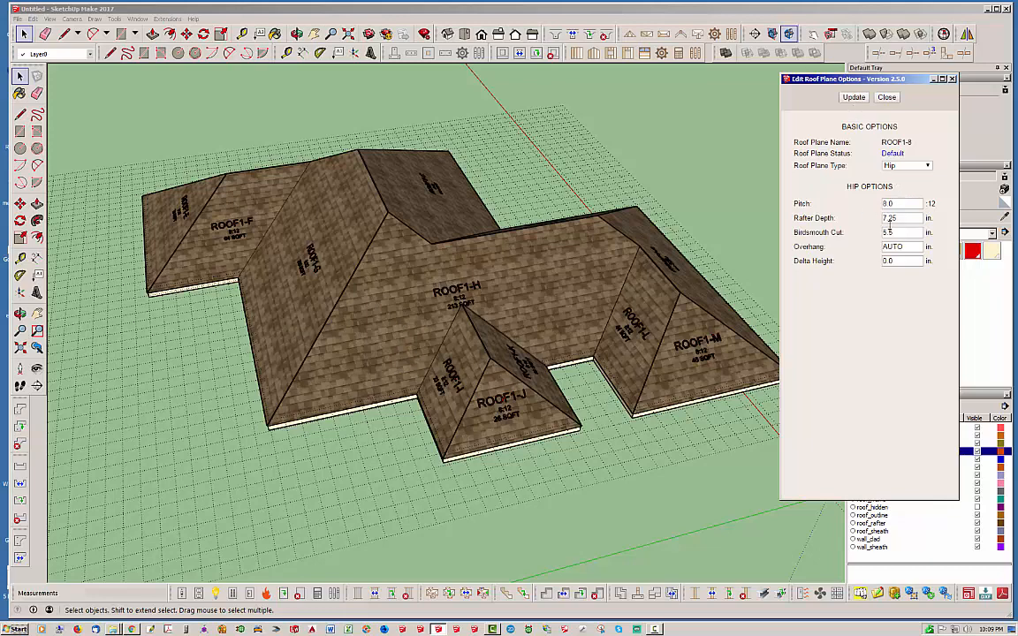
{"action": "left_click", "coordinate": [854, 98]}
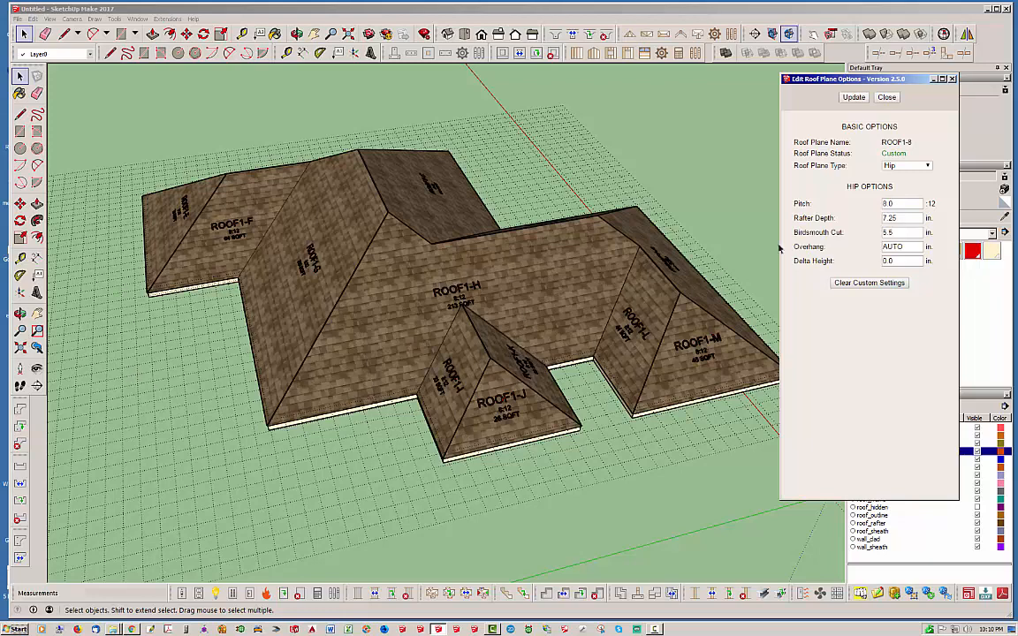
{"action": "double_click", "coordinate": [912, 204]}
{"action": "type", "text": "7"}
{"action": "left_click", "coordinate": [854, 98]}
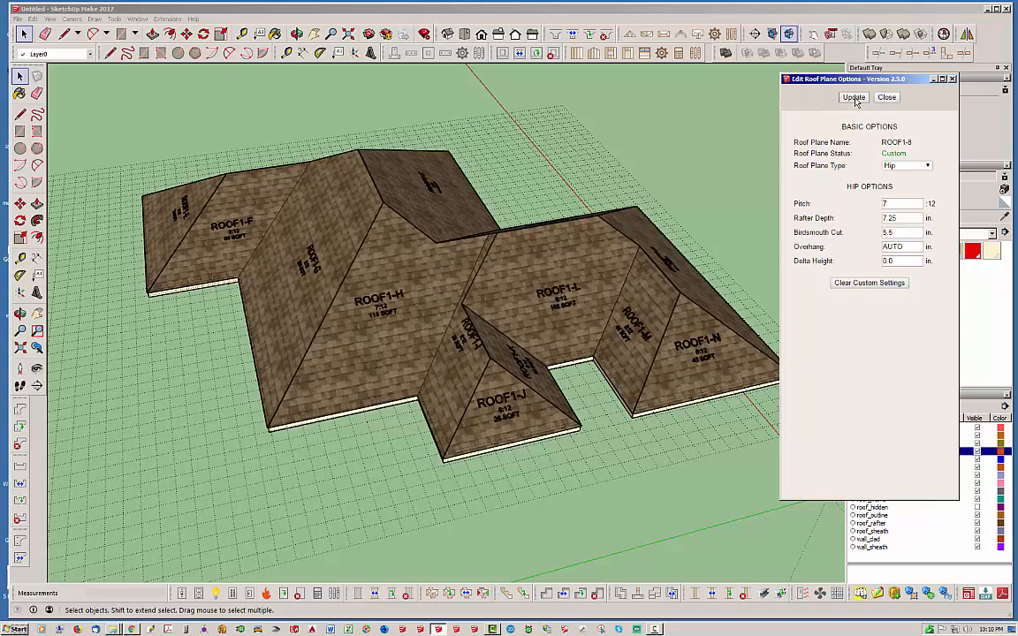
Step: Inspect the offset ridge and valleys around ROOF1-H and set that plane's pitch to 6:12
{"action": "middle_click_drag", "start_coordinate": [358, 237], "coordinate": [462, 353]}
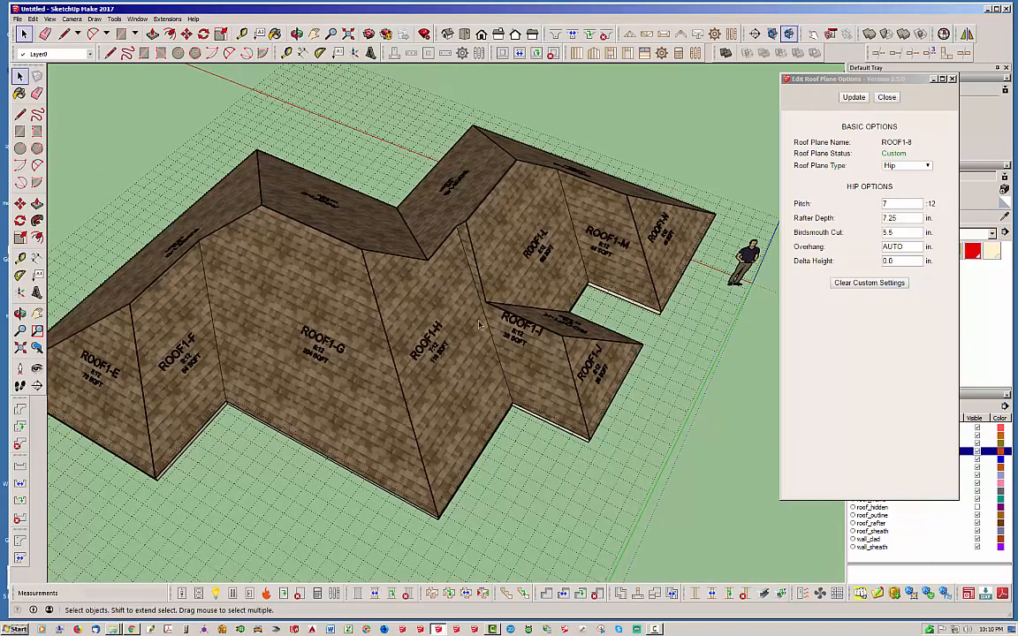
{"action": "middle_click_drag", "start_coordinate": [442, 292], "coordinate": [357, 281]}
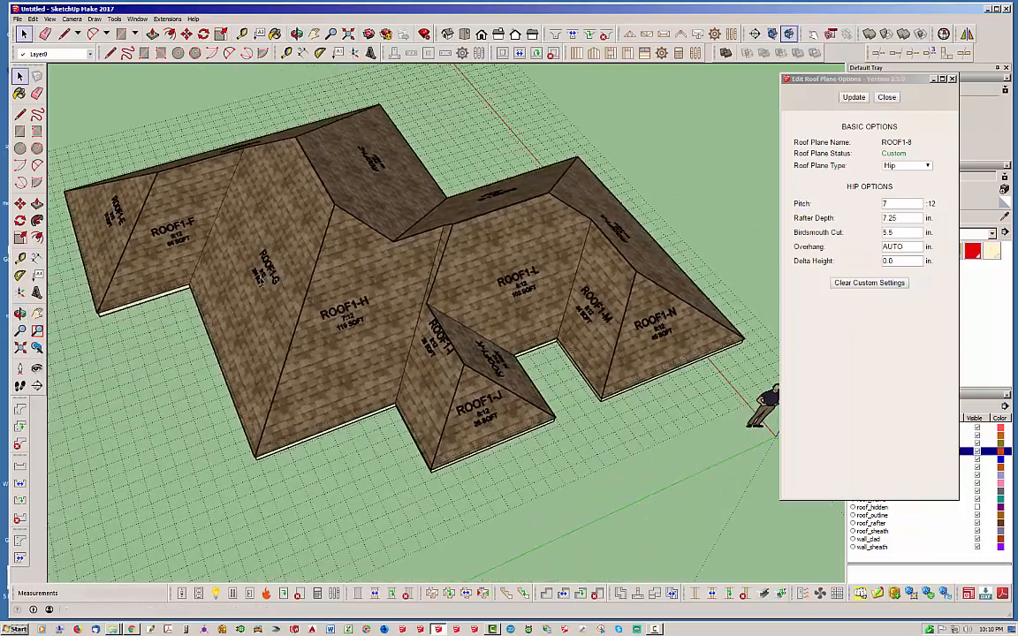
{"action": "scroll", "coordinate": [411, 252], "scroll_direction": "up", "scroll_amount": 2}
{"action": "middle_click_drag", "start_coordinate": [439, 262], "coordinate": [470, 283]}
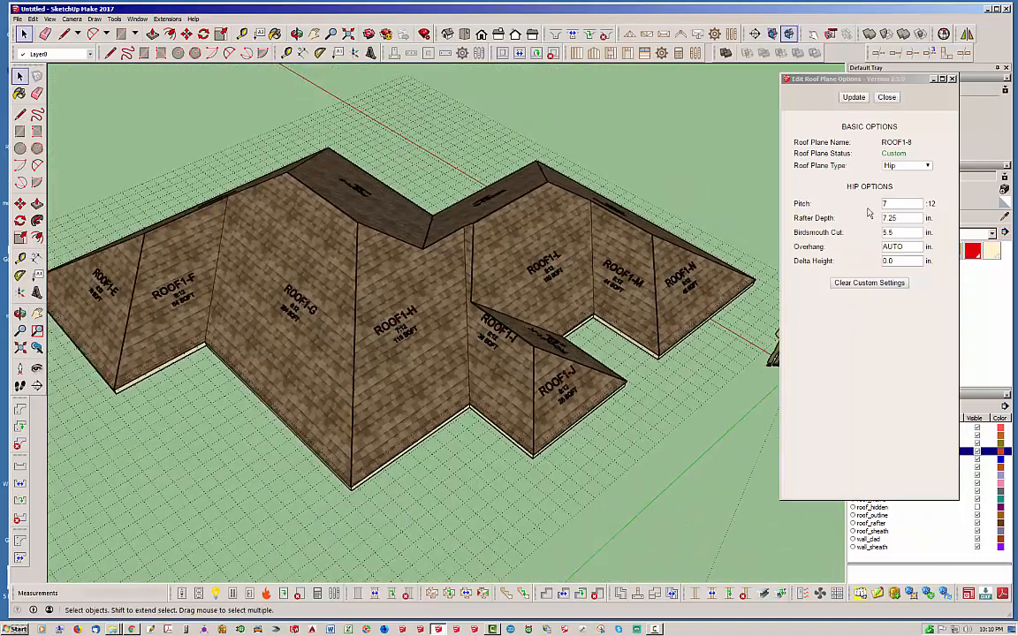
{"action": "left_click_drag", "start_coordinate": [893, 204], "coordinate": [846, 207]}
{"action": "type", "text": "6"}
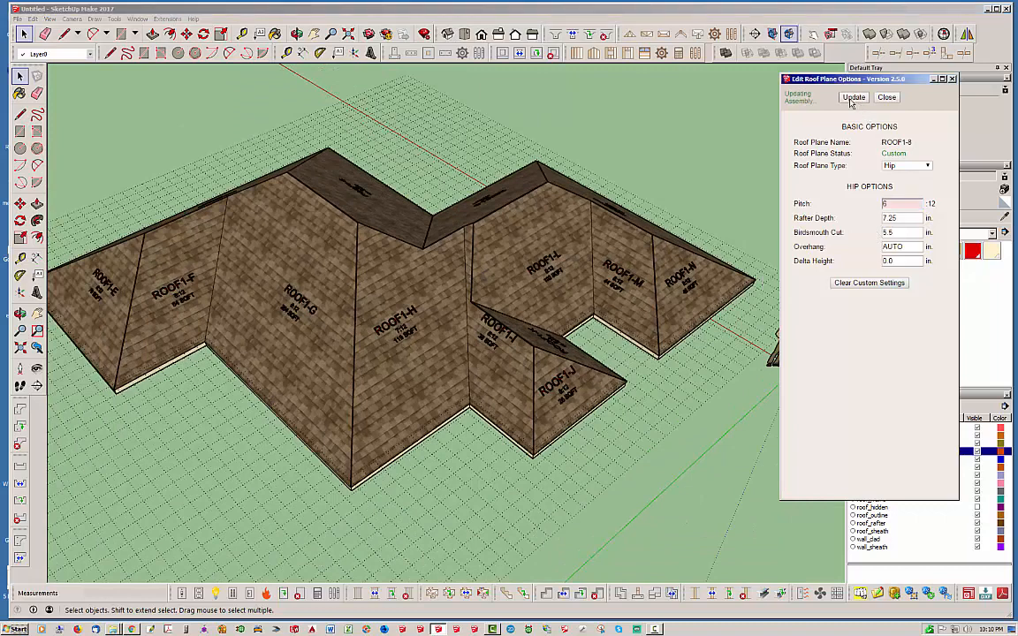
{"action": "left_click", "coordinate": [852, 99]}
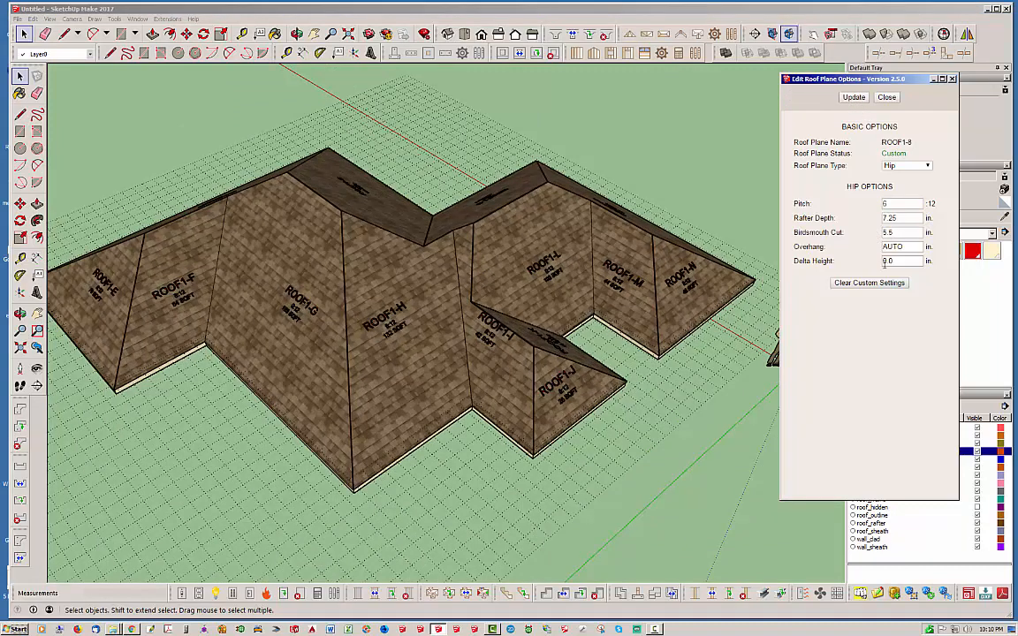
{"action": "left_click", "coordinate": [888, 97]}
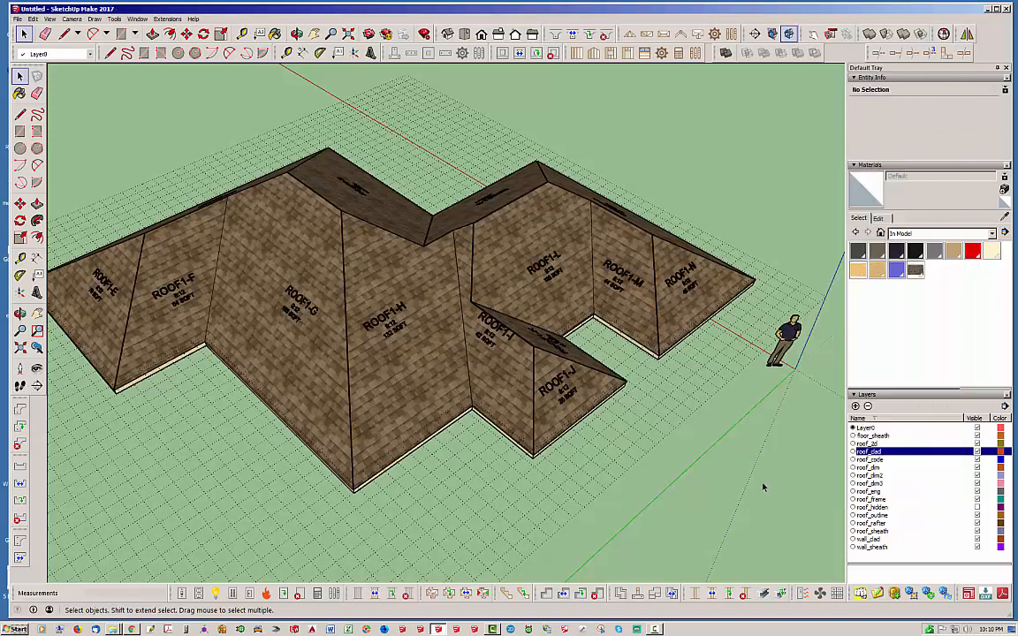
Step: Clear the custom settings of the ROOF1-H roof plane to restore its default options
{"action": "left_click", "coordinate": [485, 597]}
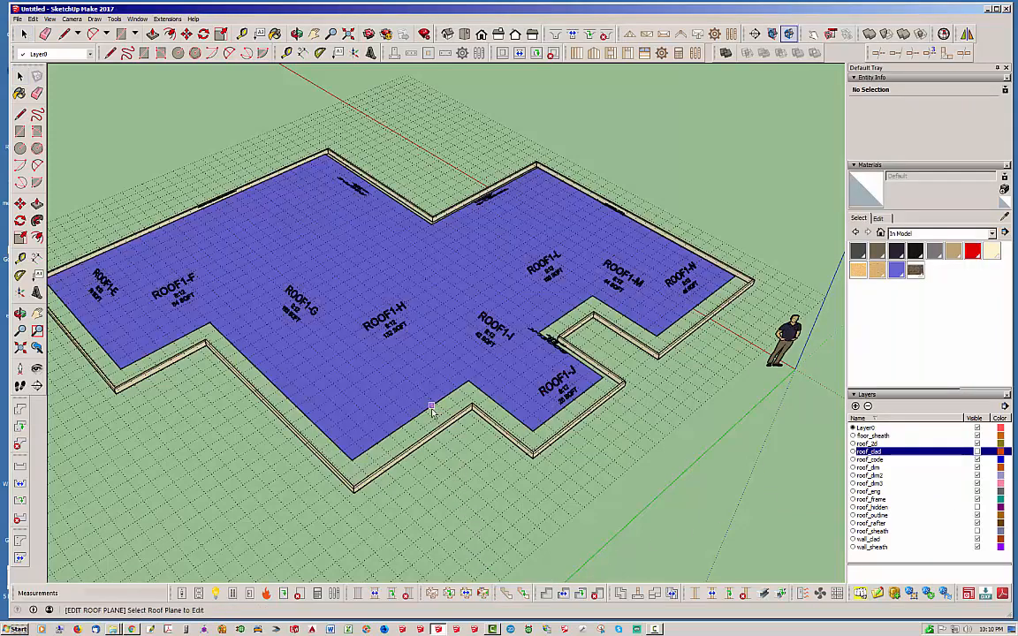
{"action": "left_click", "coordinate": [393, 367]}
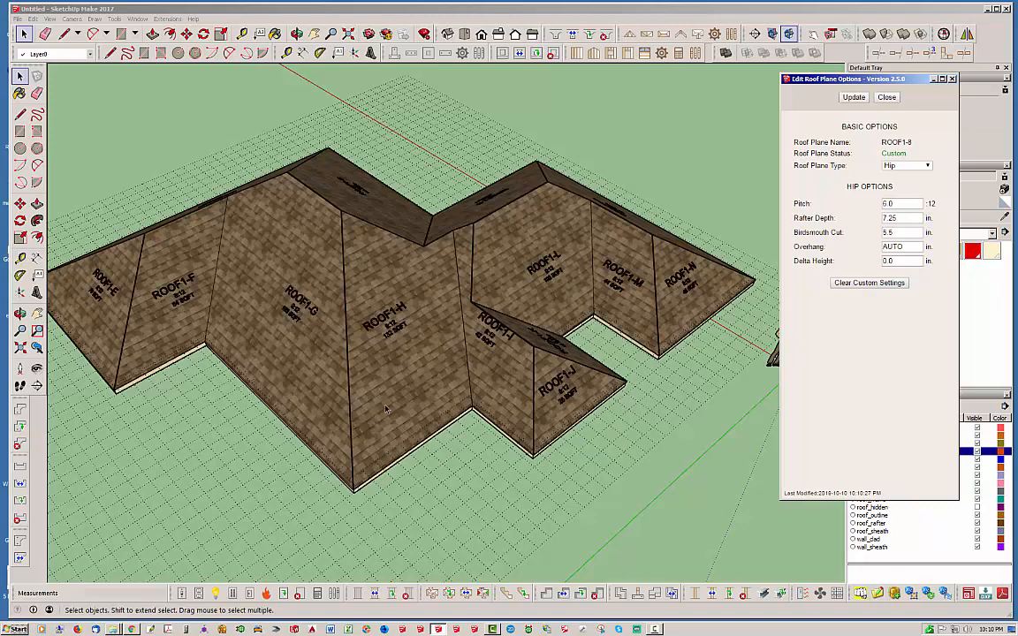
{"action": "left_click", "coordinate": [864, 283]}
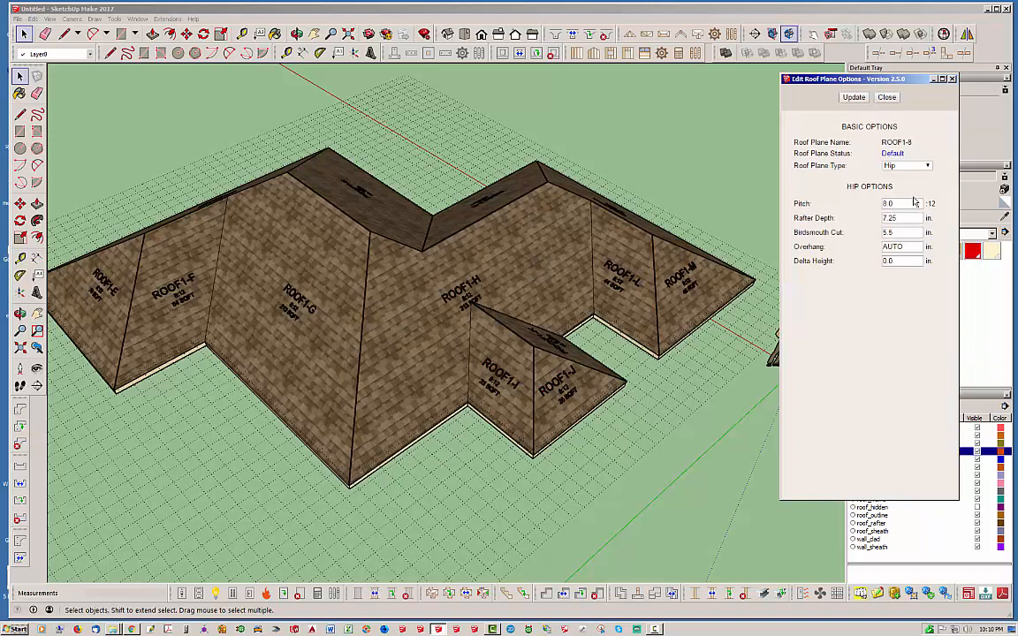
{"action": "left_click_drag", "start_coordinate": [913, 155], "coordinate": [871, 153]}
{"action": "left_click", "coordinate": [888, 97]}
Step: Change the ROOF1-E end plane from Hip to the Gable roof plane type, keeping the offered gable options
{"action": "middle_click_drag", "start_coordinate": [605, 290], "coordinate": [539, 436]}
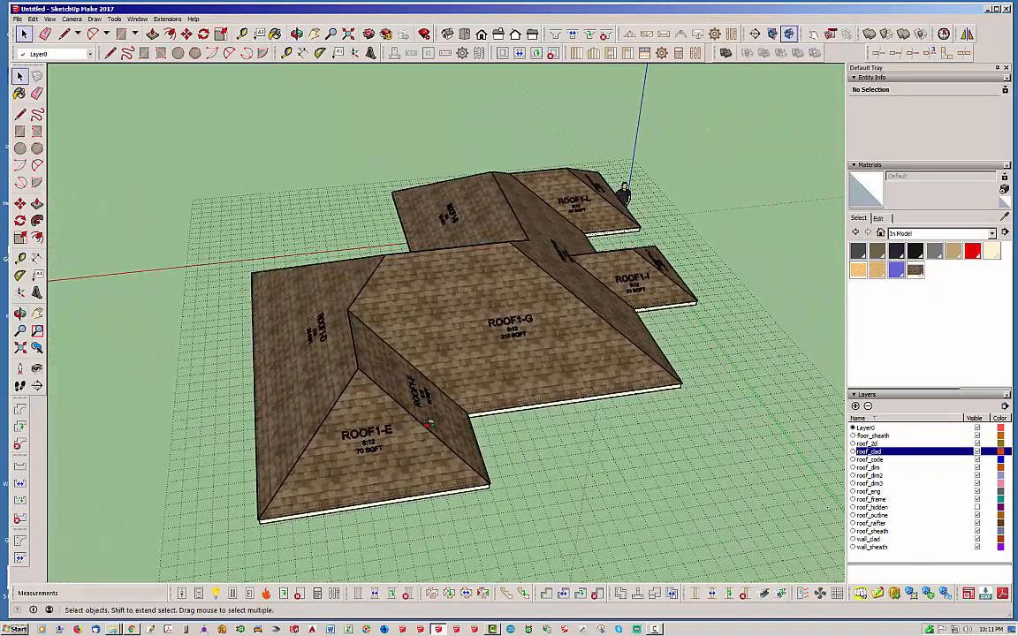
{"action": "middle_click_drag", "start_coordinate": [431, 420], "coordinate": [563, 489]}
{"action": "left_click", "coordinate": [483, 594]}
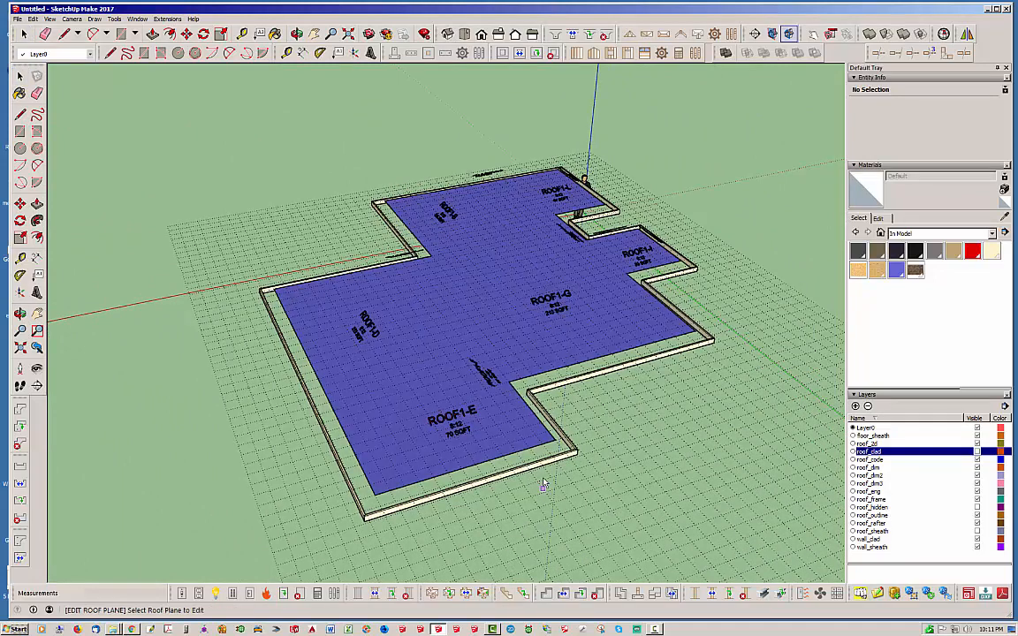
{"action": "left_click", "coordinate": [511, 459]}
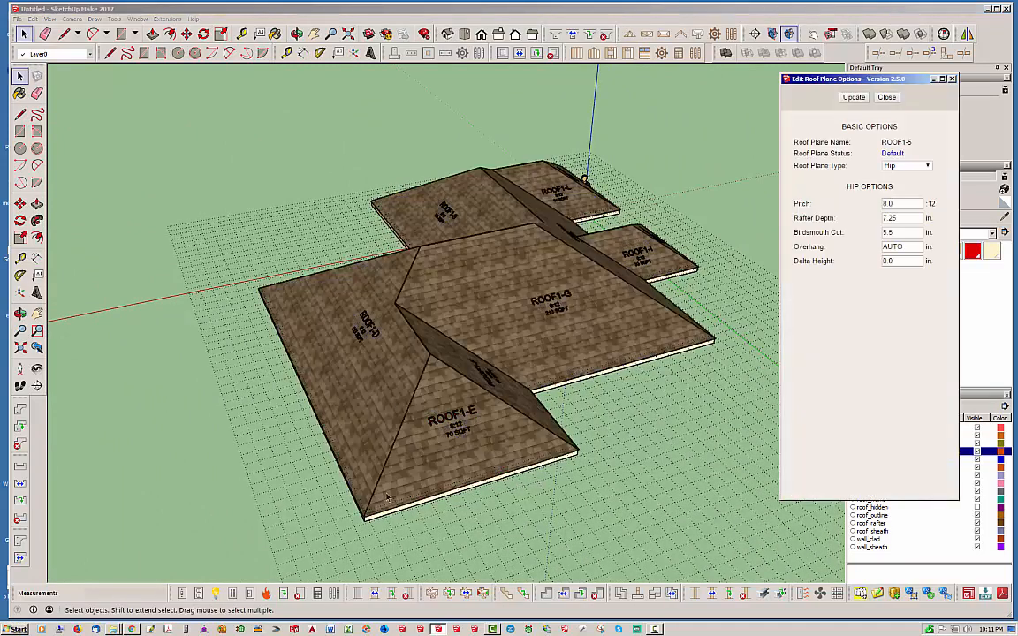
{"action": "middle_click_drag", "start_coordinate": [412, 368], "coordinate": [400, 411]}
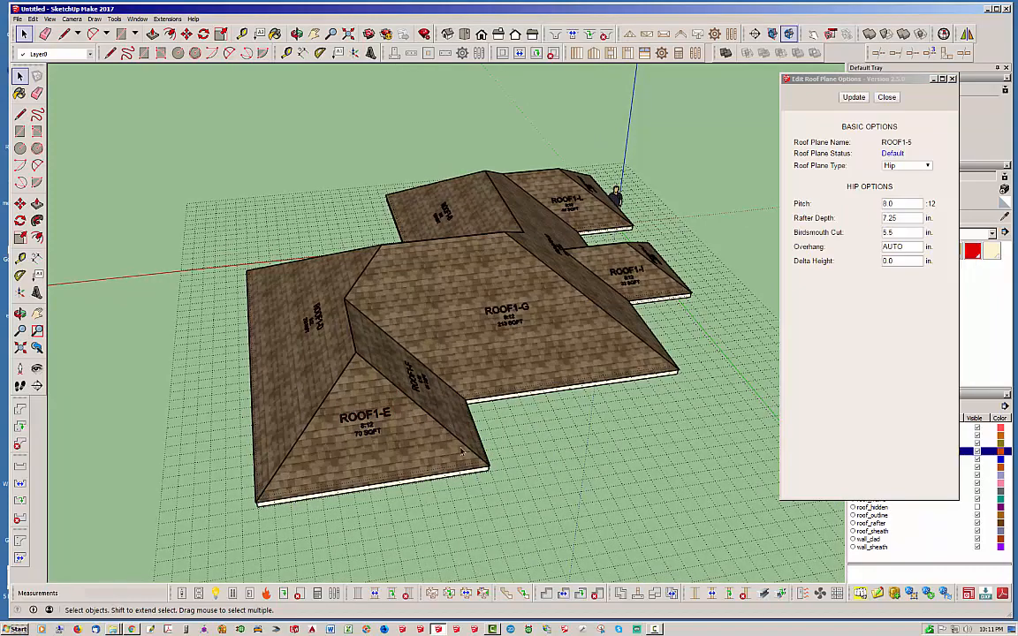
{"action": "middle_click_drag", "start_coordinate": [461, 452], "coordinate": [265, 460]}
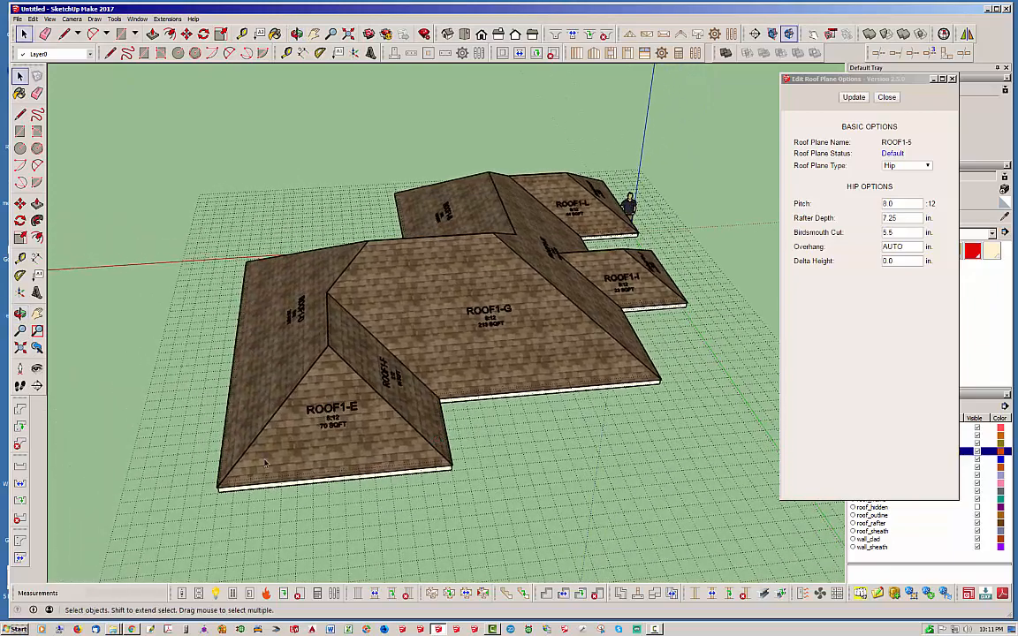
{"action": "left_click", "coordinate": [899, 166]}
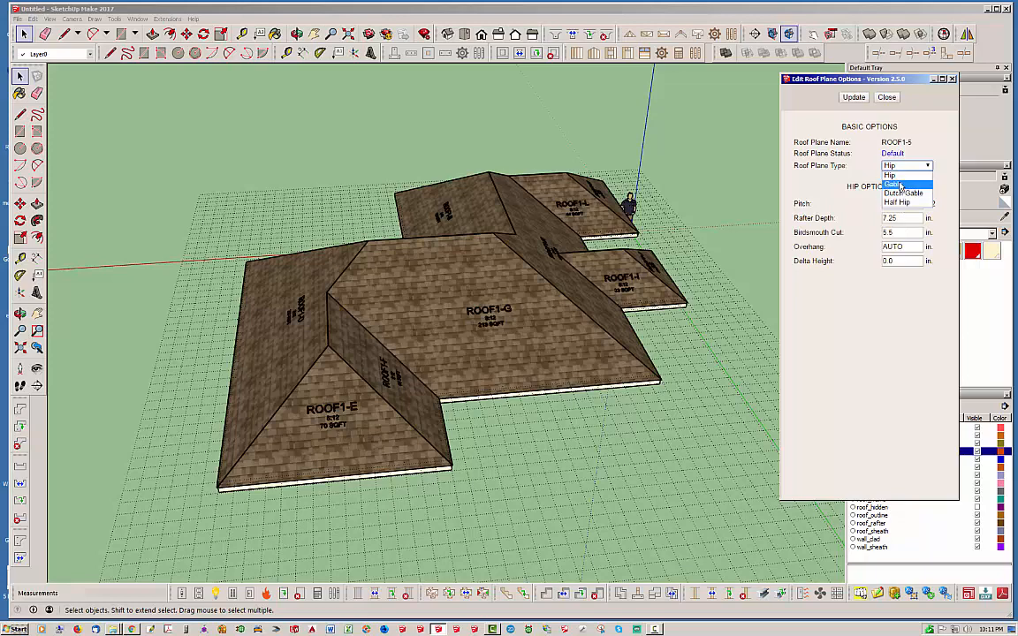
{"action": "left_click", "coordinate": [894, 184]}
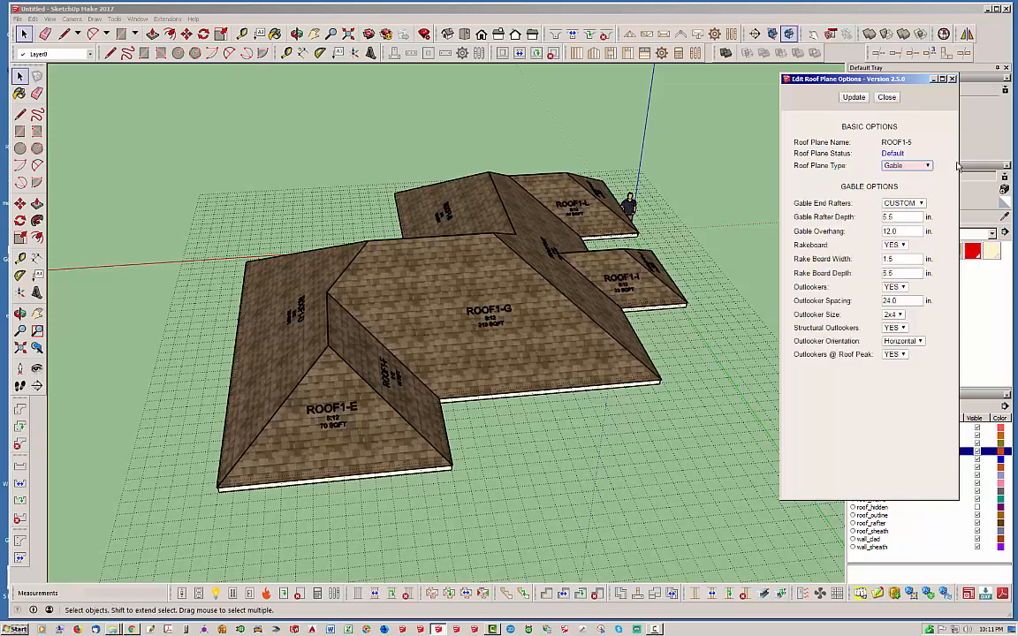
{"action": "left_click", "coordinate": [860, 100]}
{"action": "middle_click_drag", "start_coordinate": [699, 237], "coordinate": [482, 350]}
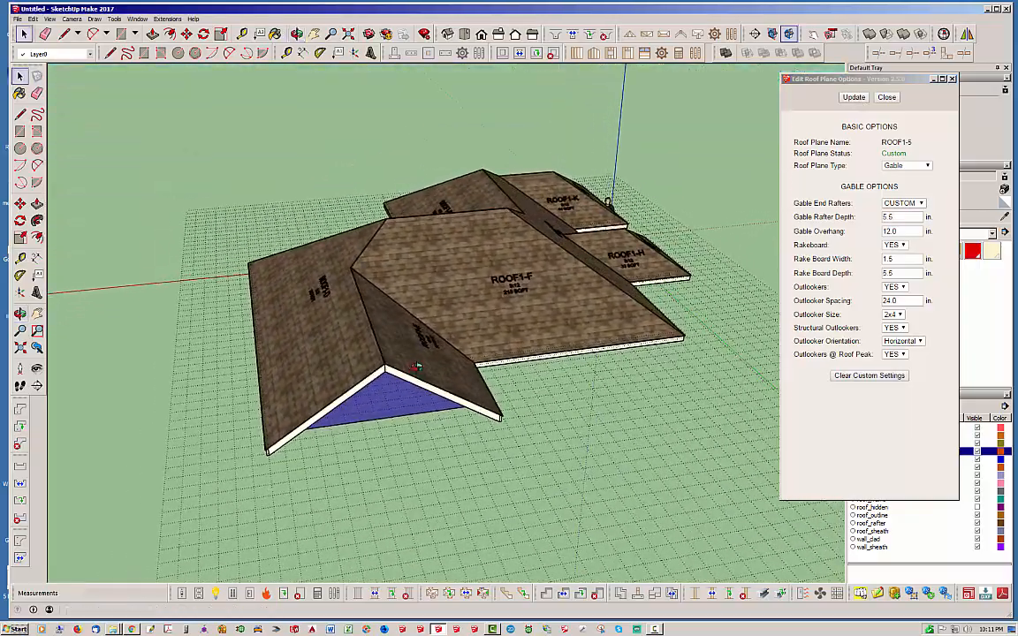
{"action": "left_click", "coordinate": [886, 97]}
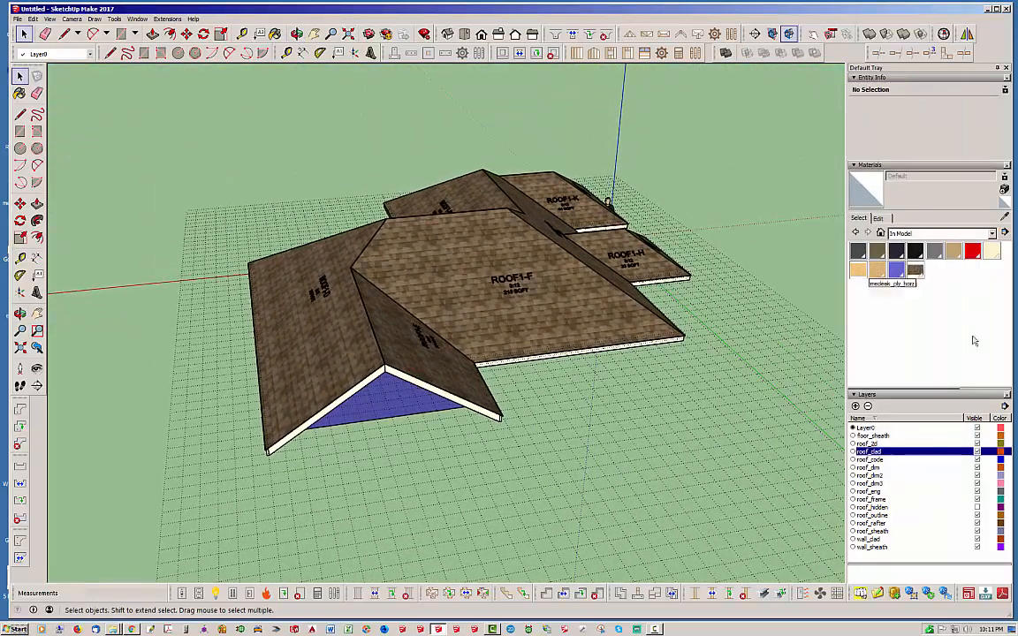
Step: Hide the roof_outline layer to remove the blue outline face under the gable
{"action": "left_click", "coordinate": [977, 516]}
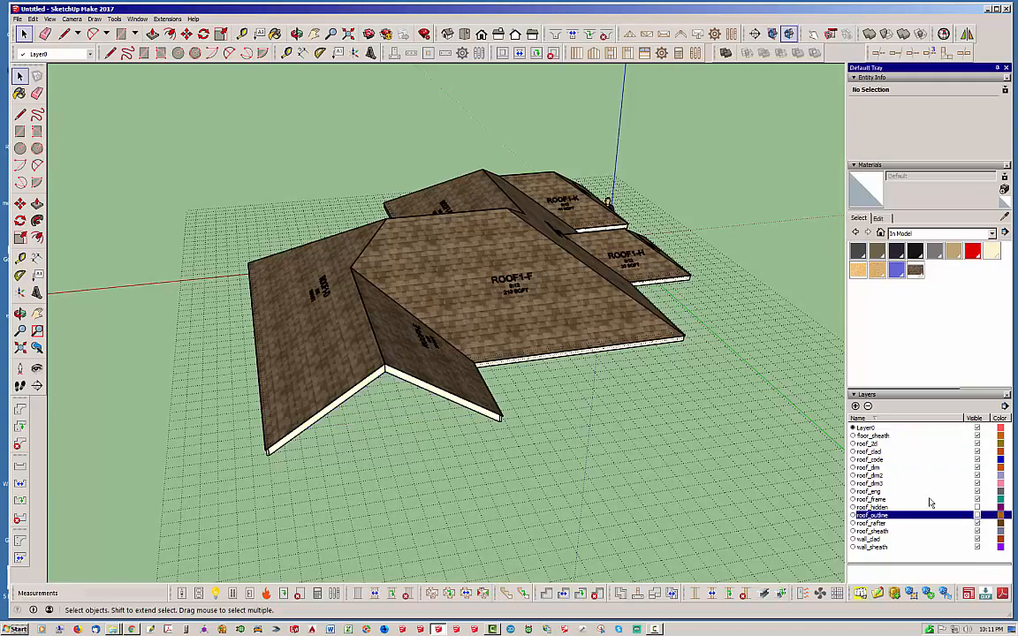
{"action": "mouse_move", "coordinate": [565, 301]}
{"action": "middle_mouse_down"}
{"action": "mouse_move", "coordinate": [473, 294]}
{"action": "mouse_move", "coordinate": [583, 301]}
{"action": "middle_mouse_up"}
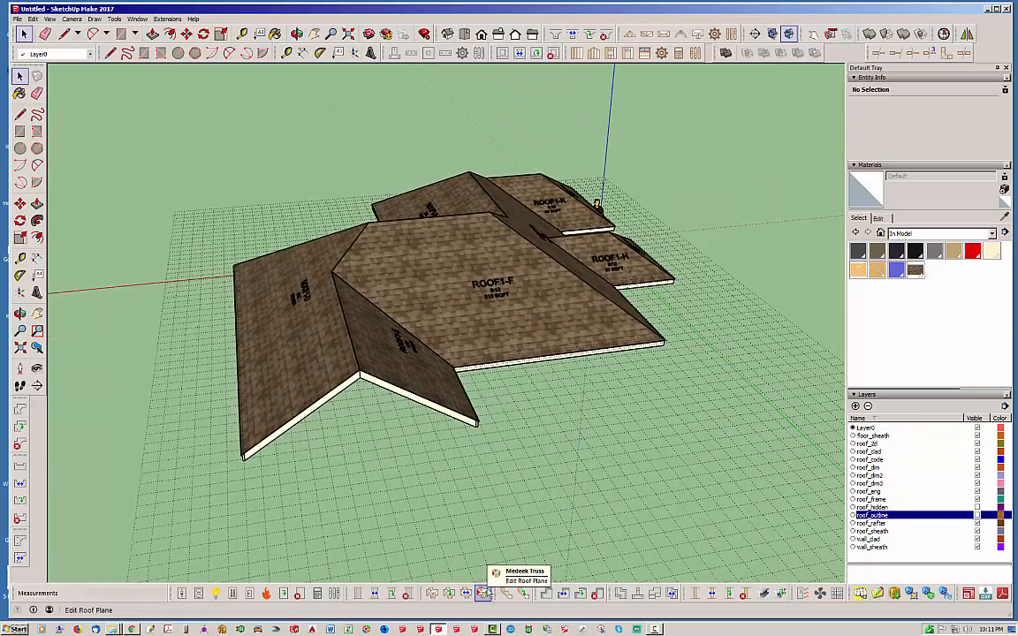
Step: Change the wing's gable end to a Dutch Gable with a 24 in. setback and inspect the roof from below and above
{"action": "left_click", "coordinate": [483, 593]}
{"action": "left_click", "coordinate": [394, 423]}
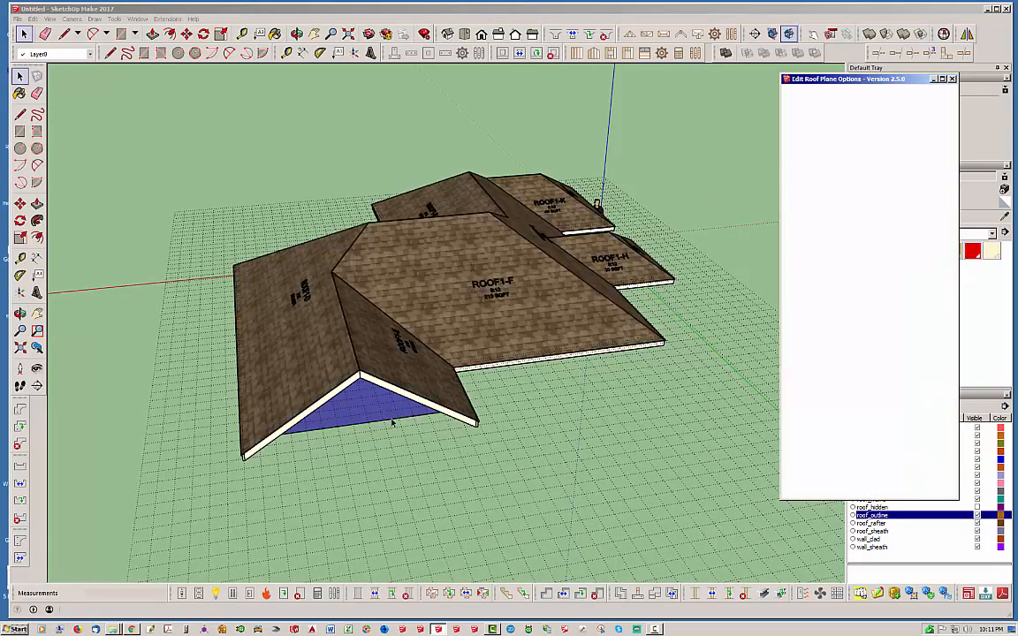
{"action": "left_click", "coordinate": [903, 166]}
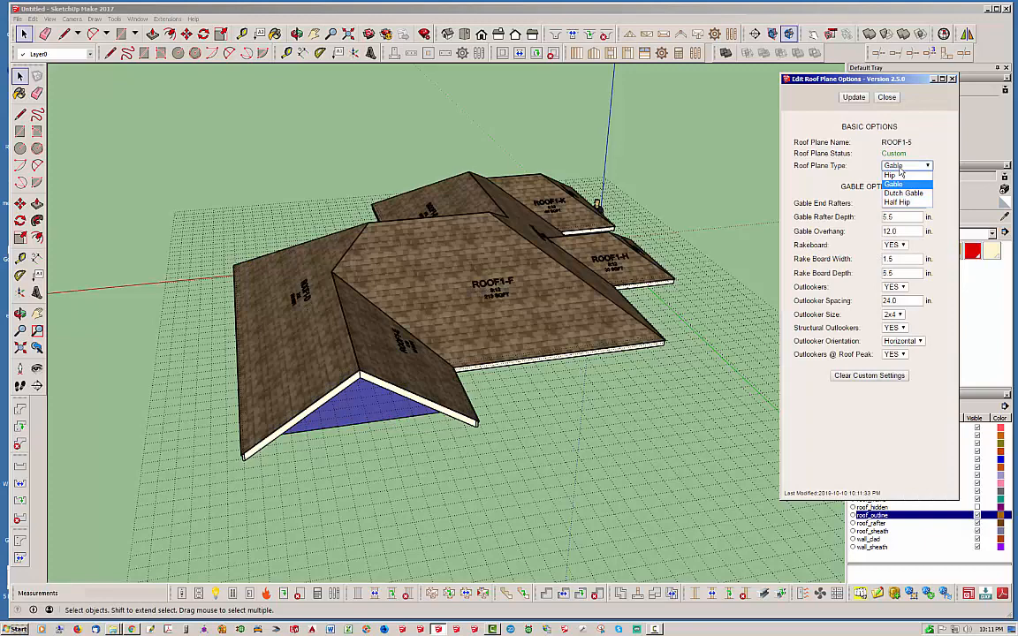
{"action": "left_click", "coordinate": [904, 193]}
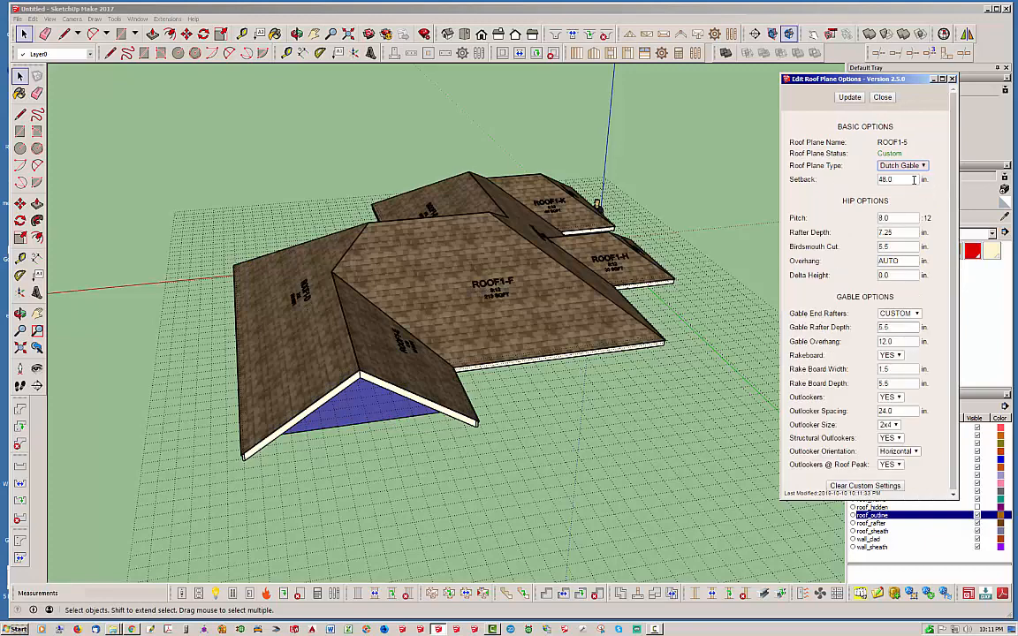
{"action": "double_click", "coordinate": [886, 179]}
{"action": "type", "text": "24"}
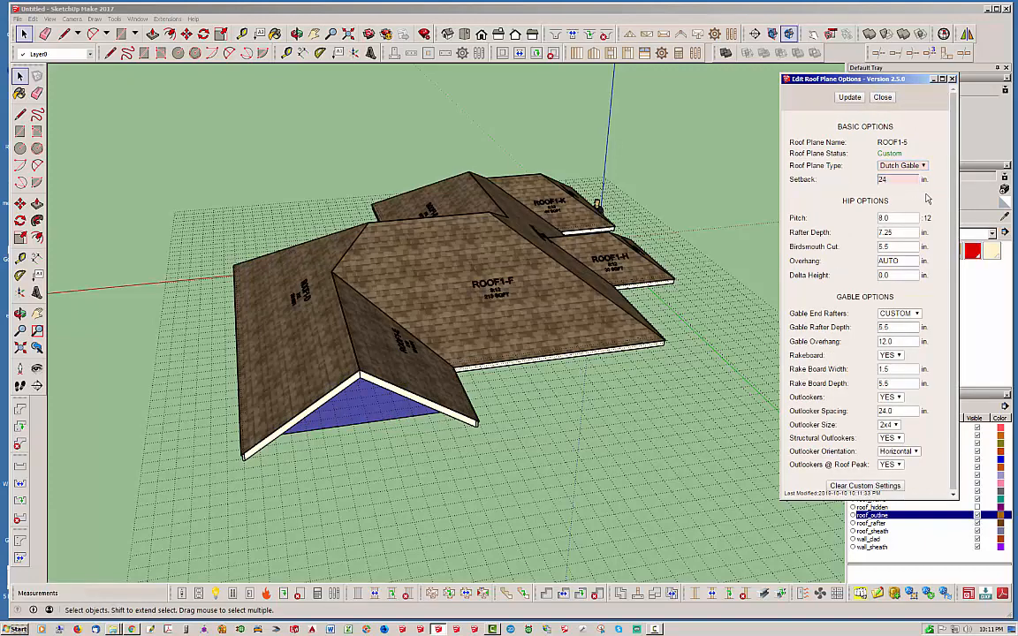
{"action": "left_click", "coordinate": [852, 99]}
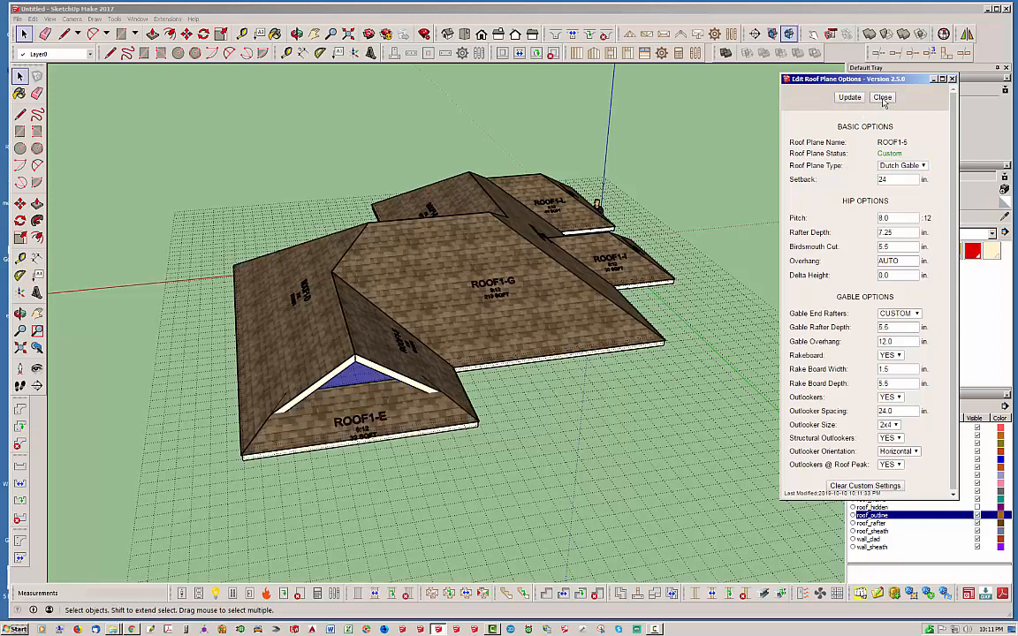
{"action": "left_click", "coordinate": [883, 98]}
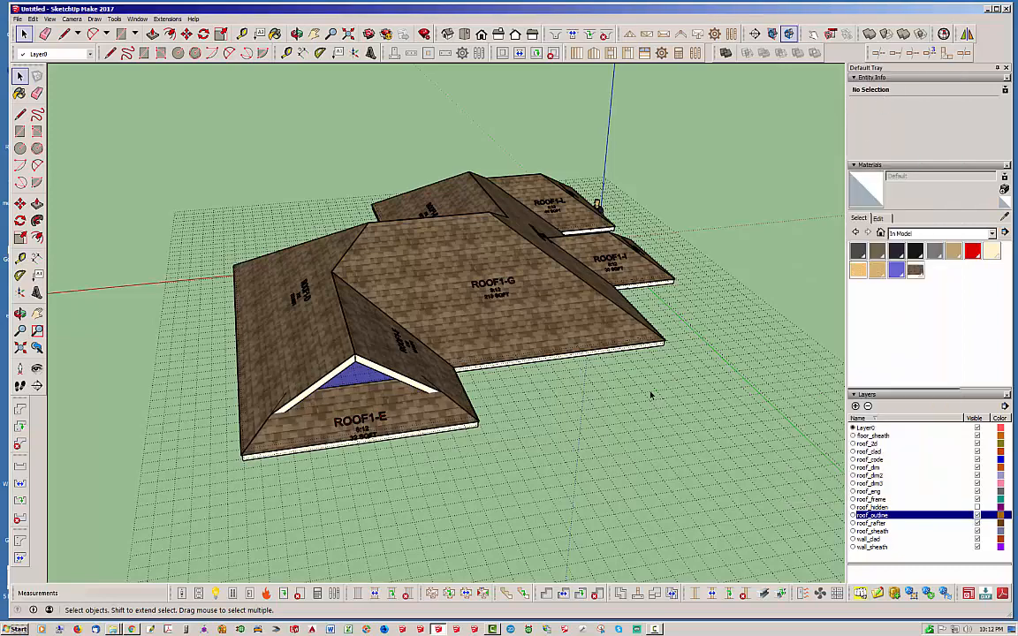
{"action": "middle_click_drag", "start_coordinate": [651, 395], "coordinate": [493, 154]}
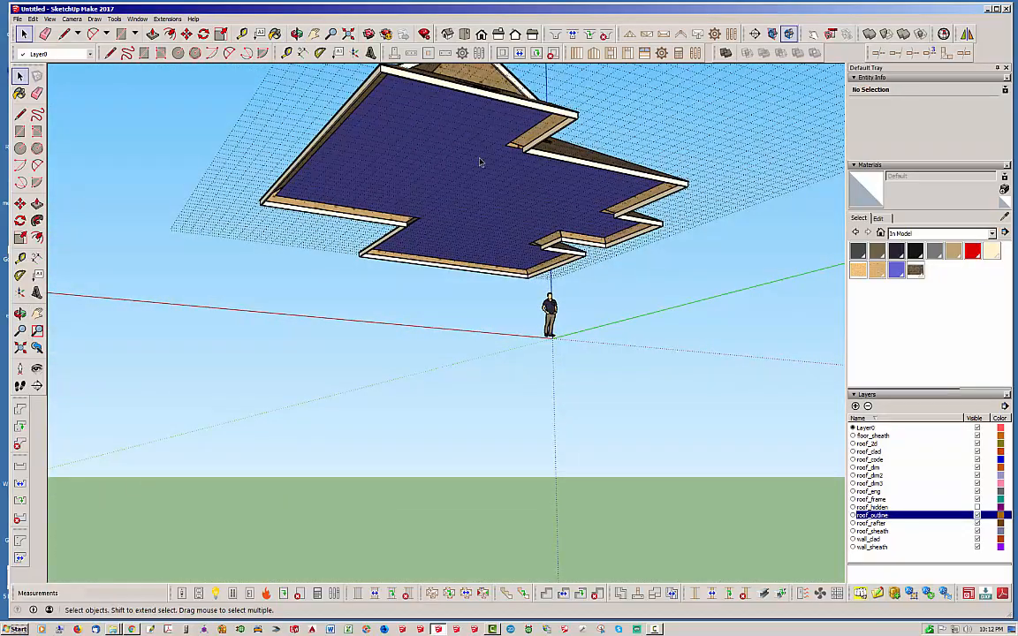
{"action": "middle_click_drag", "start_coordinate": [467, 155], "coordinate": [369, 502]}
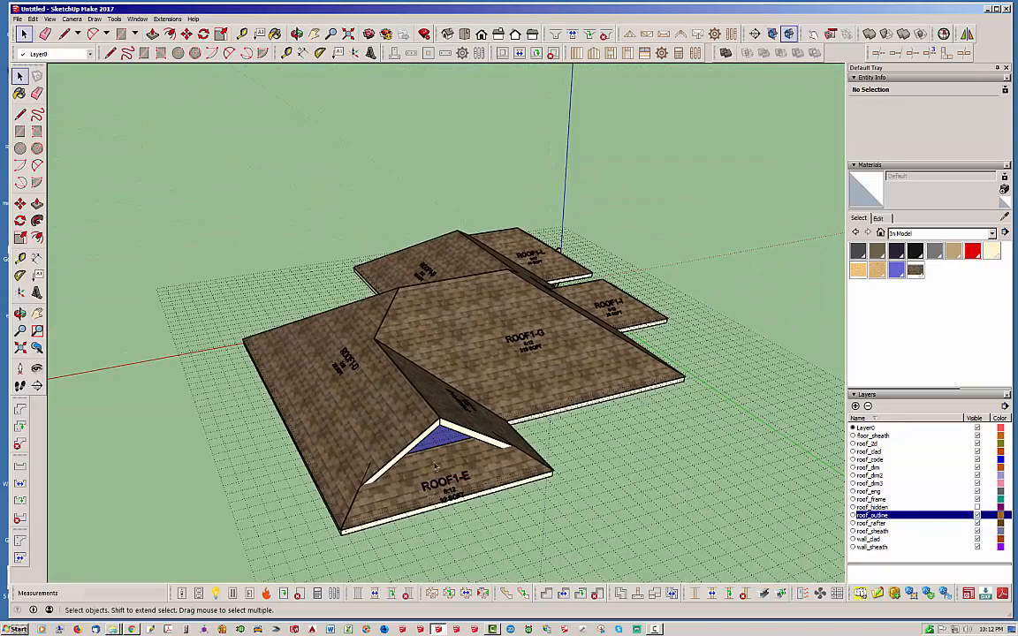
{"action": "scroll", "coordinate": [369, 502], "scroll_direction": "up", "scroll_amount": 1}
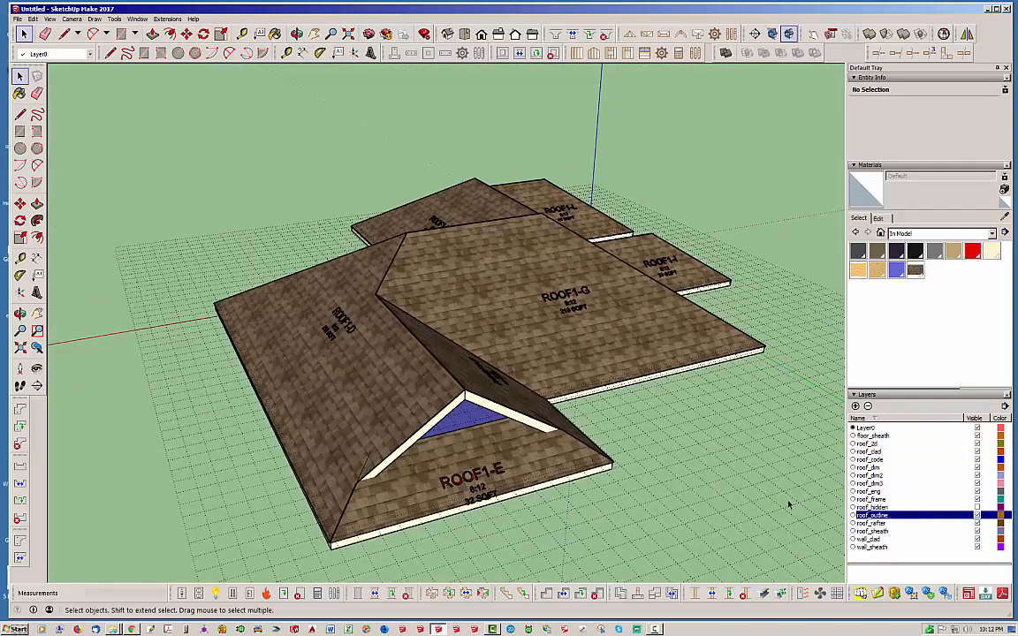
Step: Hide the roof_outline layer and inspect the Dutch gable end from several sides
{"action": "middle_click_drag", "start_coordinate": [468, 427], "coordinate": [672, 438]}
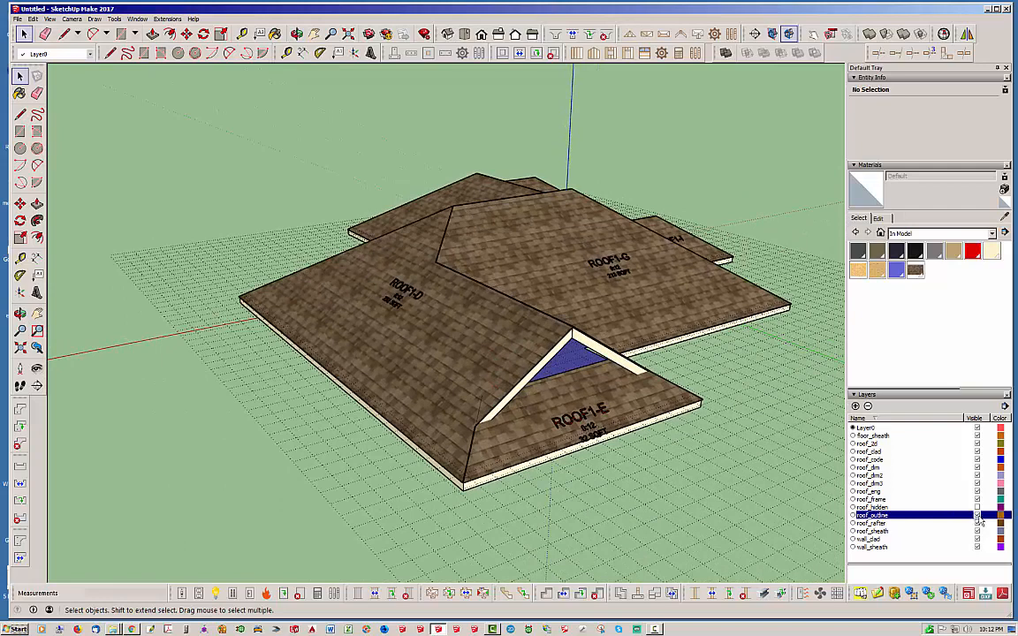
{"action": "left_click", "coordinate": [978, 517]}
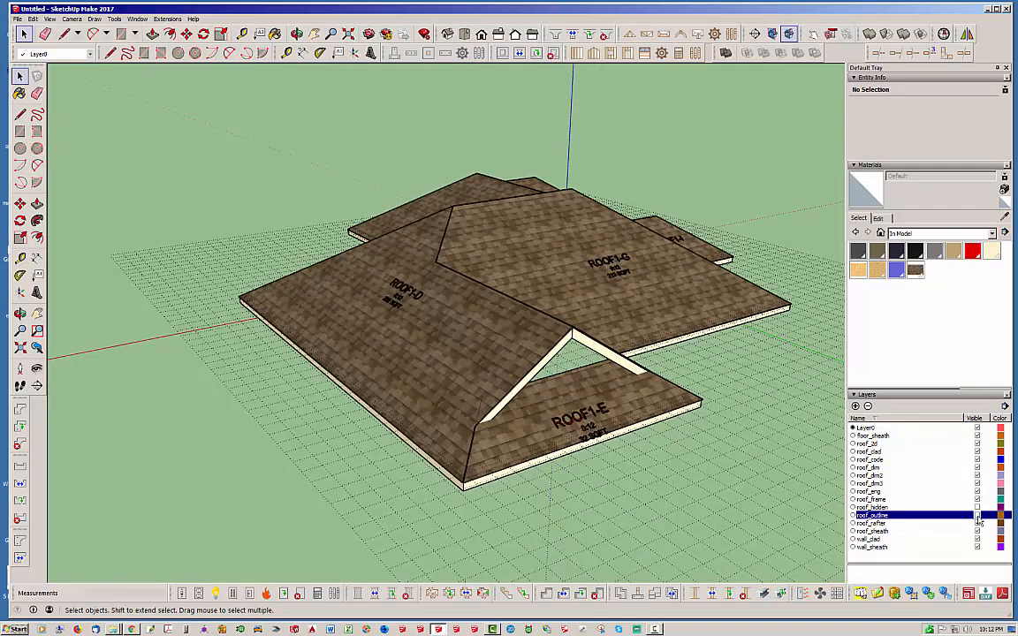
{"action": "left_click", "coordinate": [977, 517]}
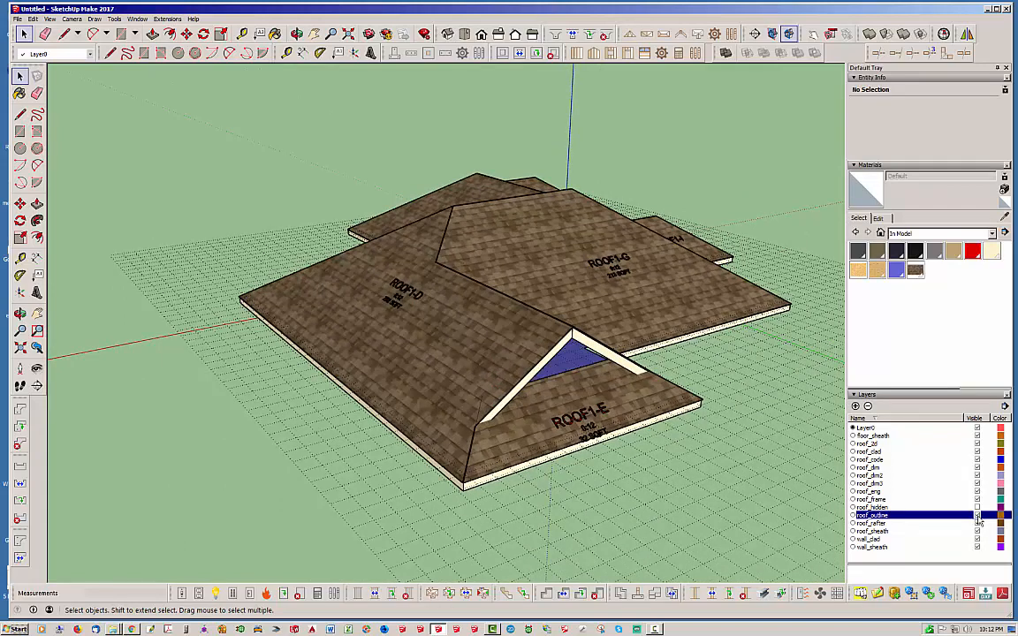
{"action": "left_click", "coordinate": [978, 517]}
{"action": "middle_click_drag", "start_coordinate": [518, 351], "coordinate": [329, 382]}
{"action": "scroll", "coordinate": [323, 449], "scroll_direction": "up", "scroll_amount": 3}
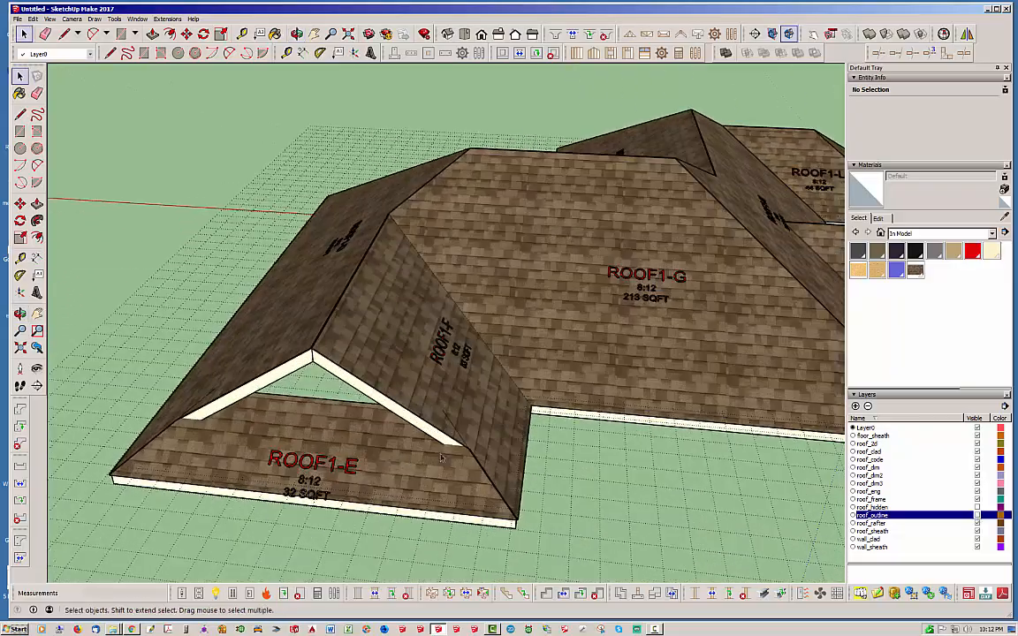
{"action": "middle_click_drag", "start_coordinate": [324, 449], "coordinate": [149, 398]}
{"action": "scroll", "coordinate": [149, 398], "scroll_direction": "down", "scroll_amount": 4}
{"action": "scroll", "coordinate": [133, 392], "scroll_direction": "down", "scroll_amount": 3}
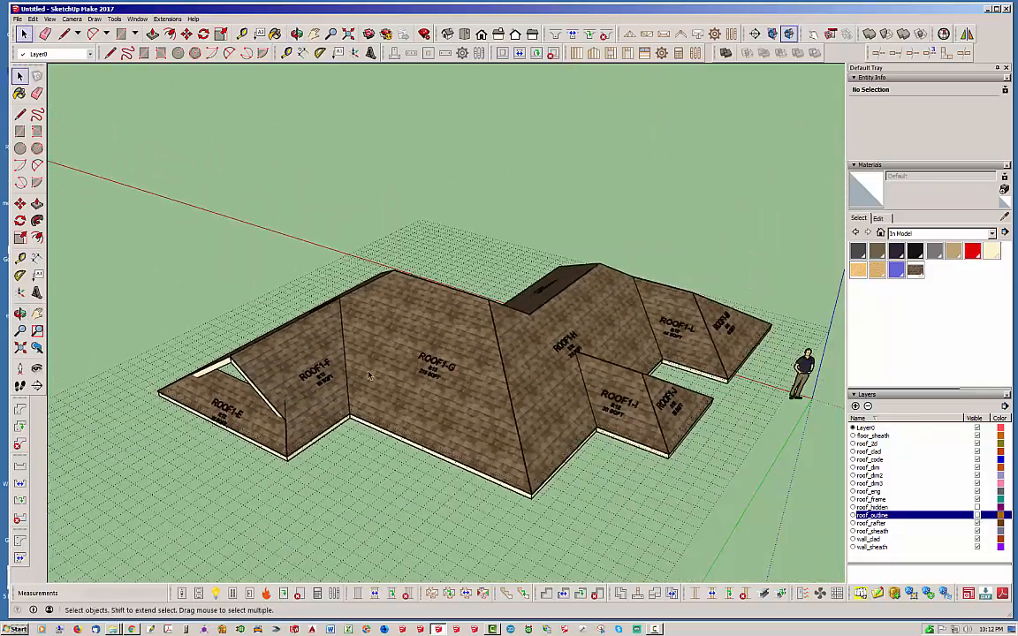
{"action": "middle_click_drag", "start_coordinate": [335, 339], "coordinate": [398, 380]}
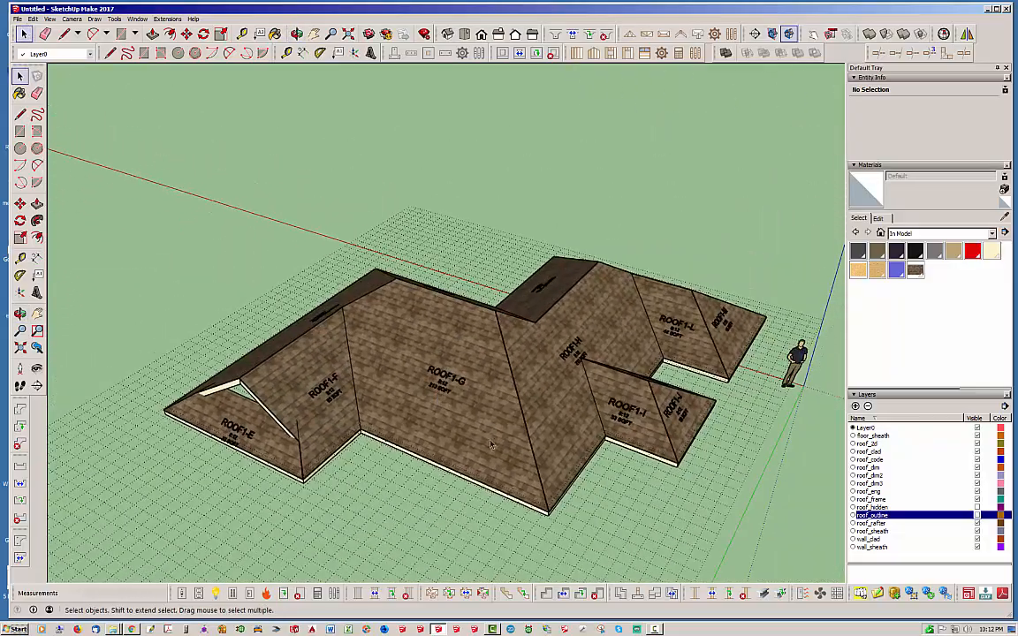
Step: Check which roof plane types are available for the ROOF1-G plane, leaving its settings as they are
{"action": "left_click", "coordinate": [482, 593]}
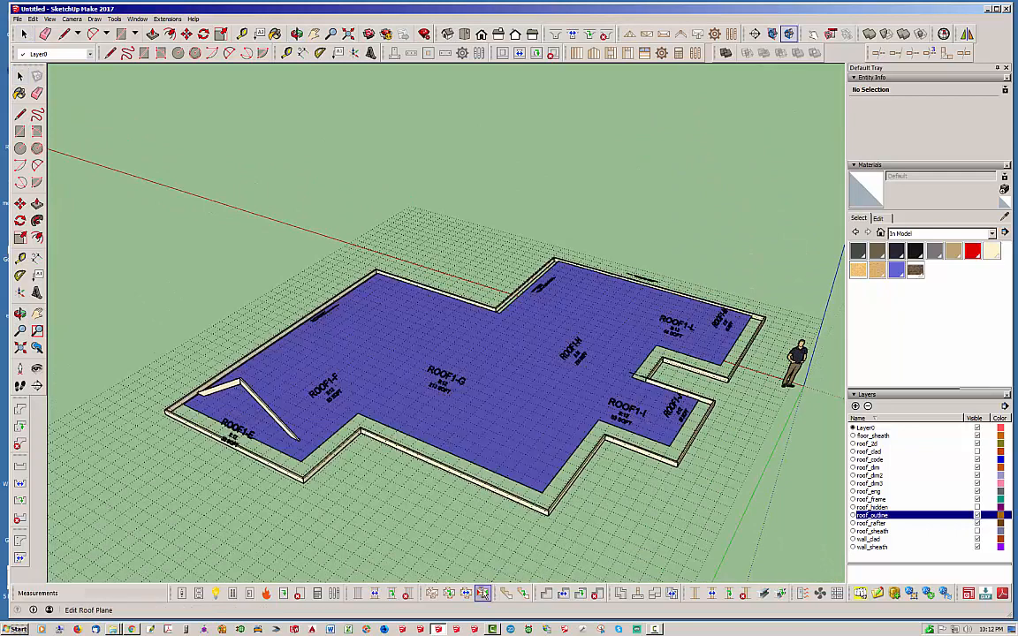
{"action": "left_click", "coordinate": [499, 476]}
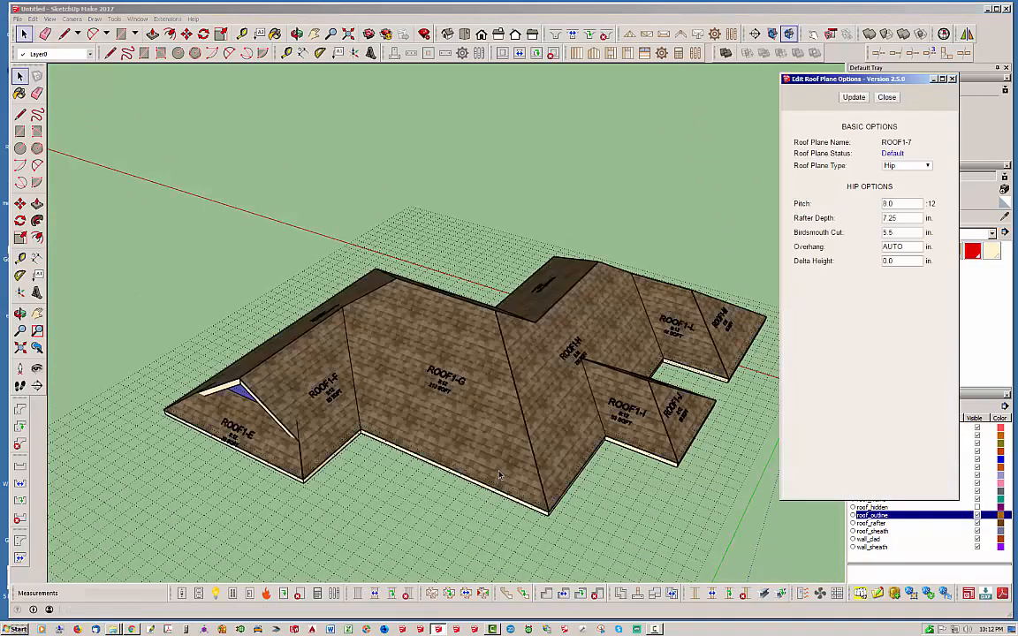
{"action": "left_click", "coordinate": [900, 167]}
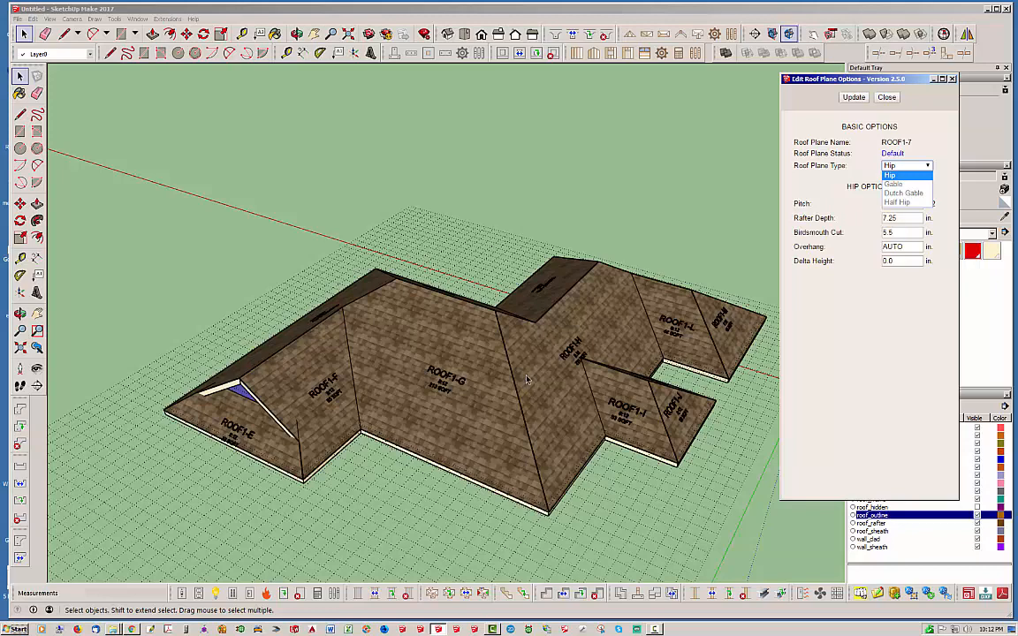
{"action": "left_click", "coordinate": [887, 97]}
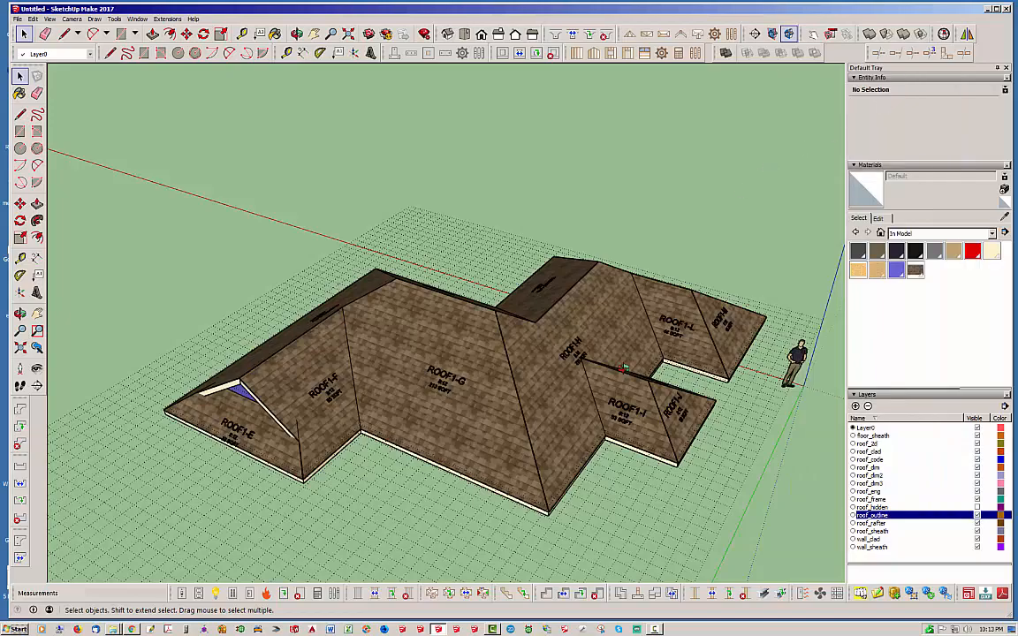
Step: Change the ROOF1-J end plane to the Half Hip type with a 12 in. setback
{"action": "middle_click_drag", "start_coordinate": [624, 369], "coordinate": [352, 401]}
{"action": "scroll", "coordinate": [585, 368], "scroll_direction": "down", "scroll_amount": 2}
{"action": "scroll", "coordinate": [436, 533], "scroll_direction": "up", "scroll_amount": 3}
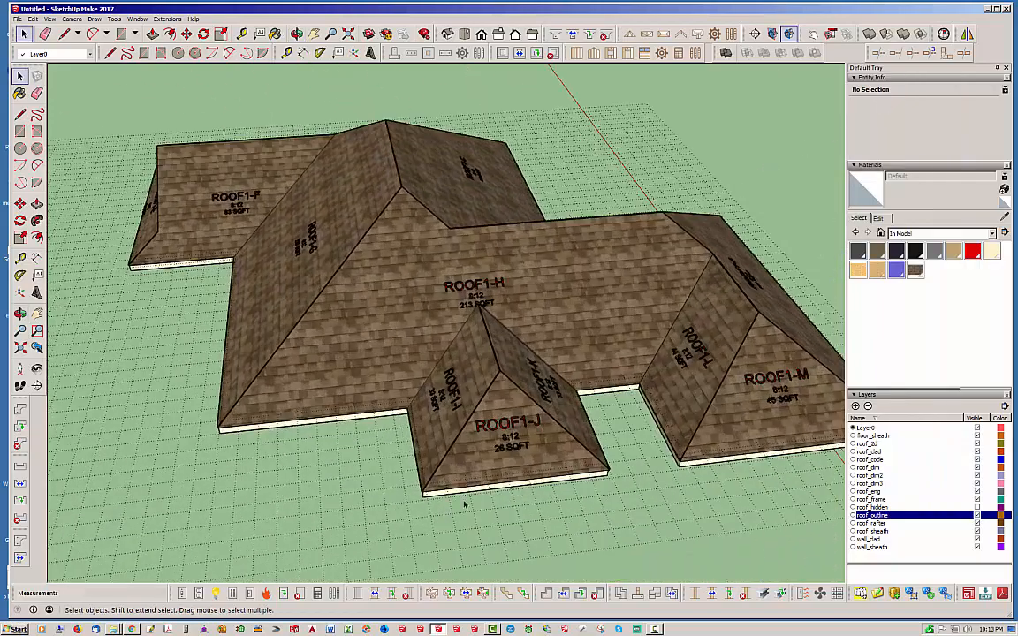
{"action": "left_click", "coordinate": [483, 594]}
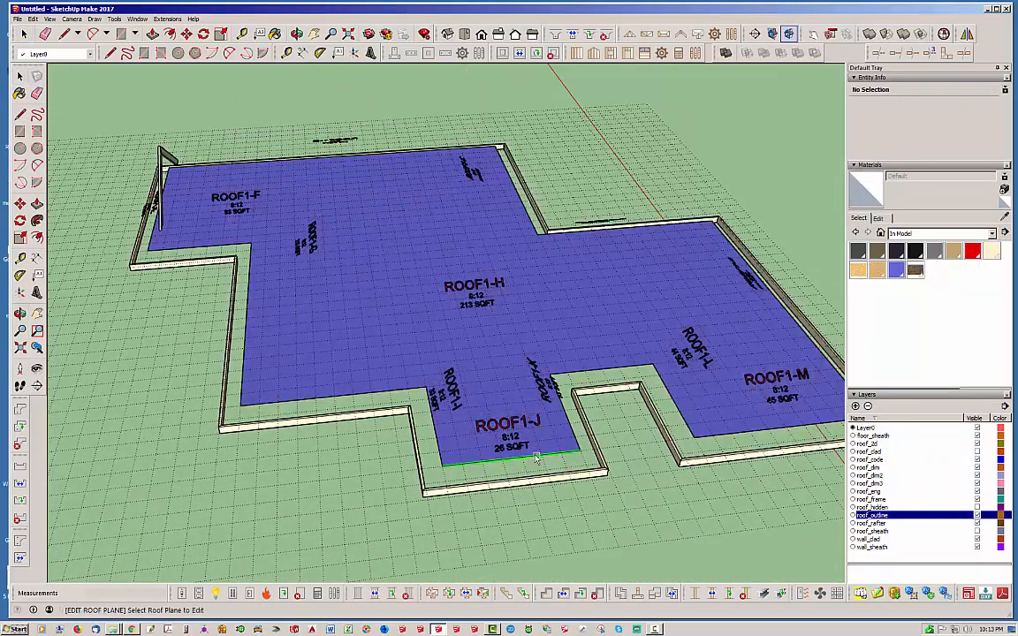
{"action": "left_click", "coordinate": [534, 458]}
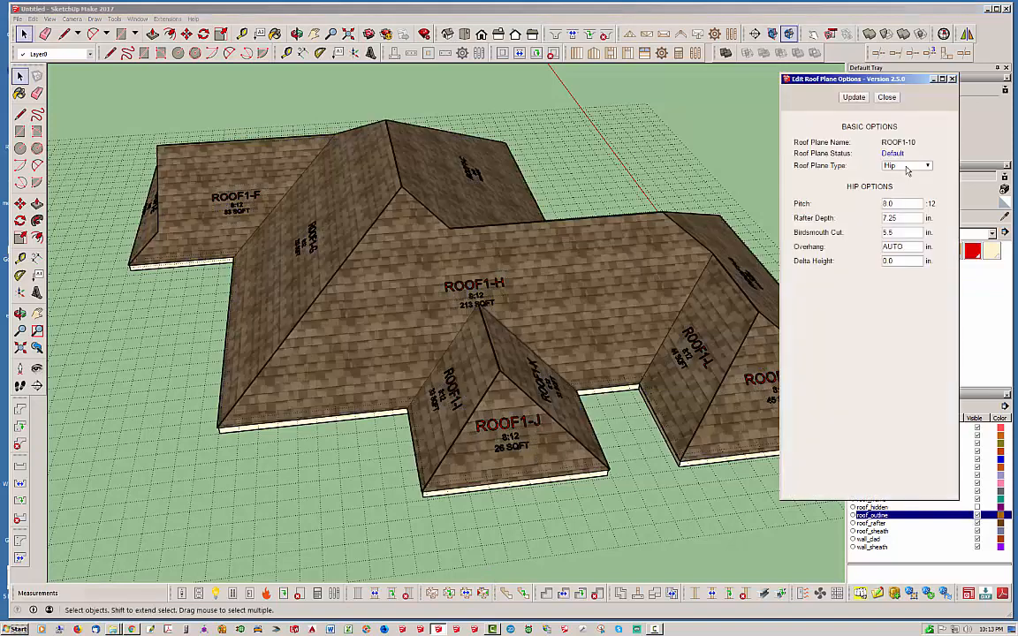
{"action": "left_click", "coordinate": [906, 167]}
{"action": "left_click", "coordinate": [897, 203]}
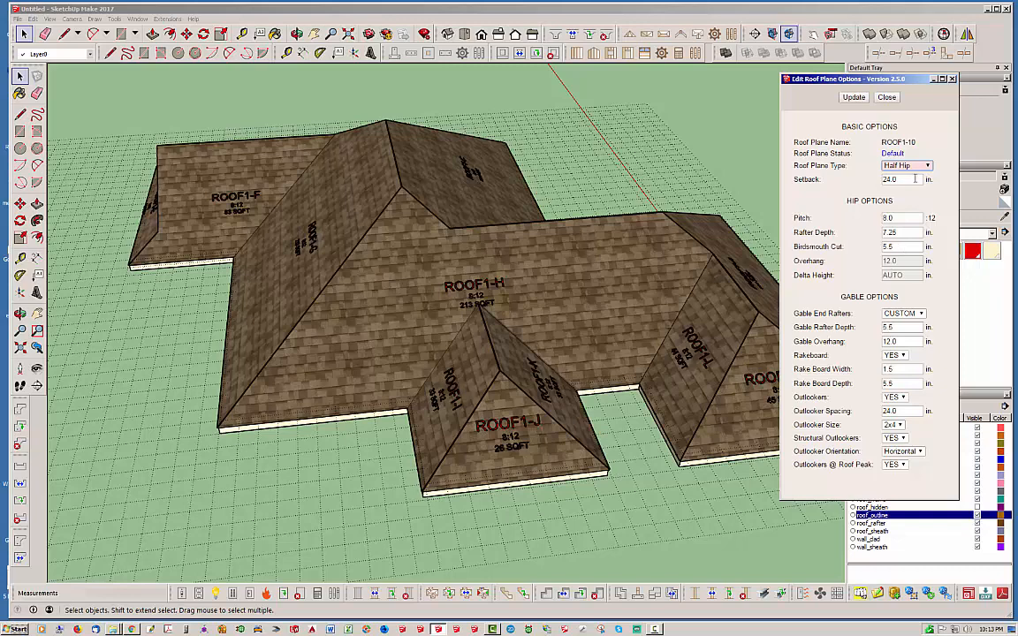
{"action": "double_click", "coordinate": [915, 179]}
{"action": "type", "text": "12"}
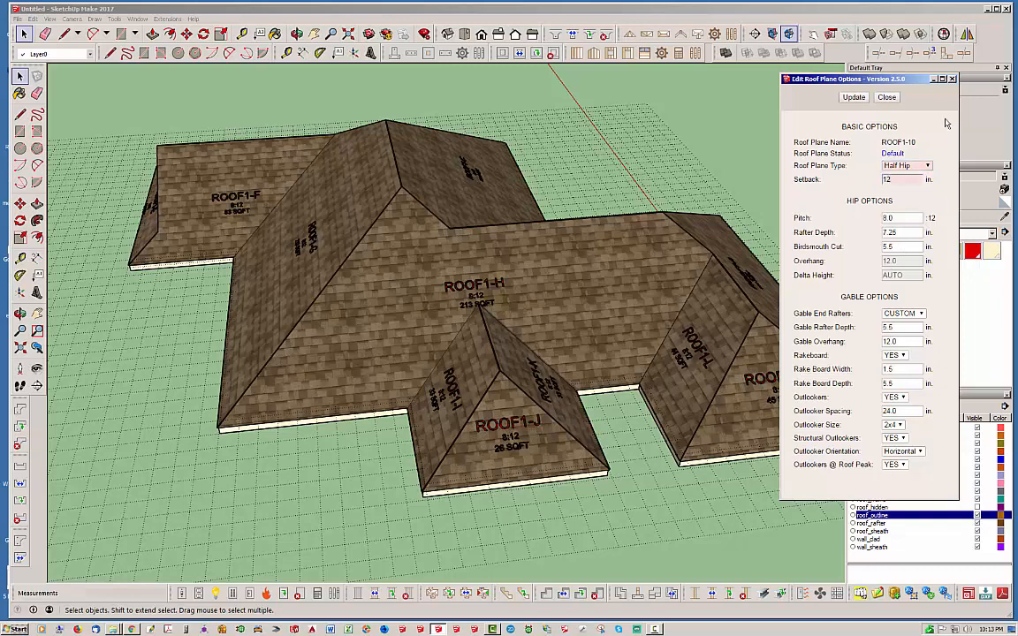
{"action": "left_click", "coordinate": [854, 98]}
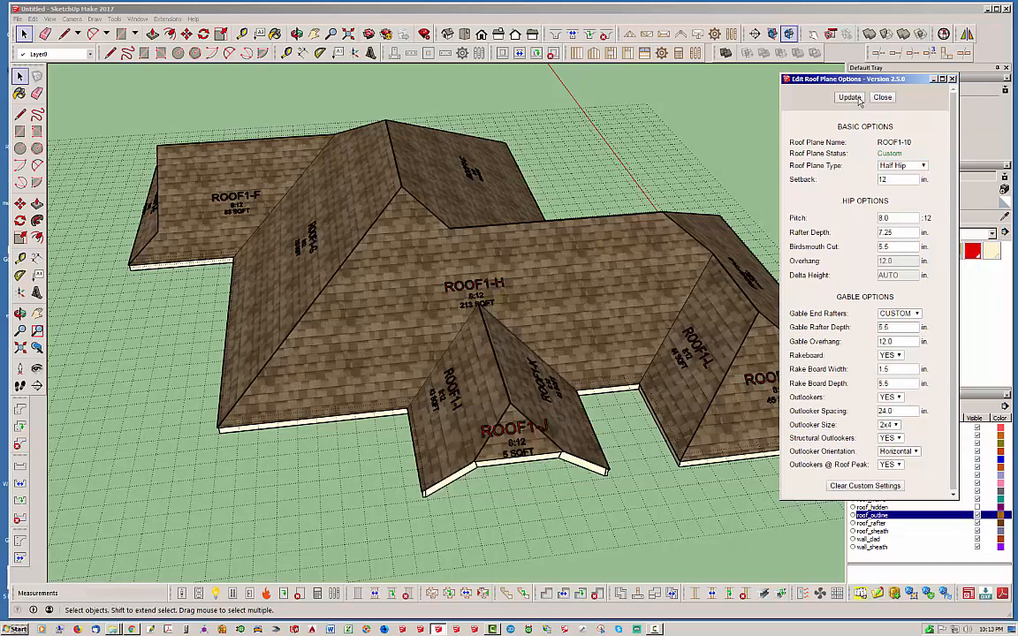
{"action": "left_click", "coordinate": [883, 100]}
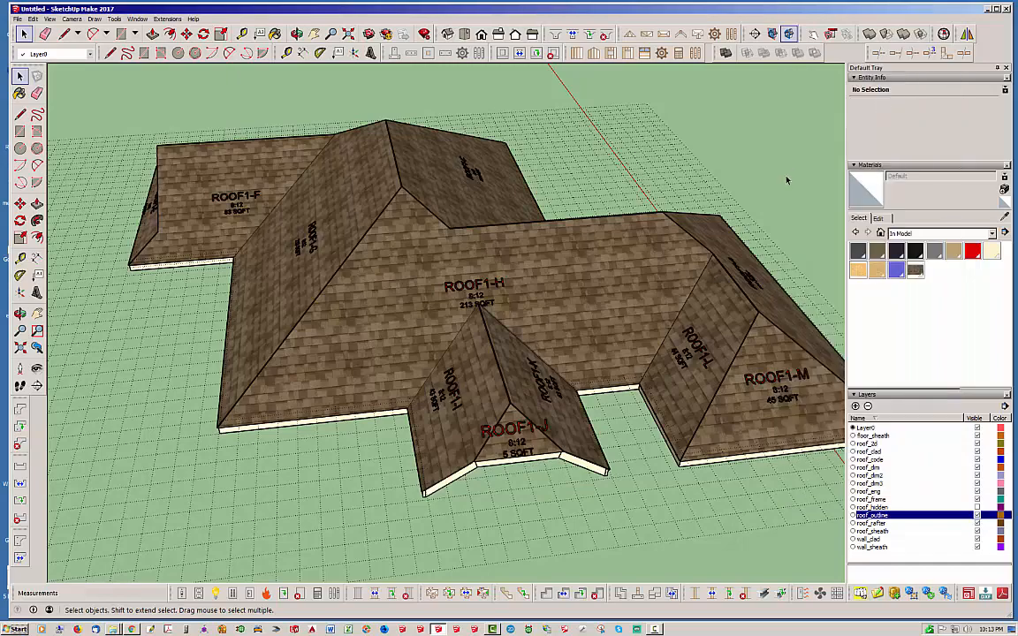
Step: Change the ROOF1-M end plane to the Gable roof plane type, keeping the offered gable options
{"action": "middle_click_drag", "start_coordinate": [626, 339], "coordinate": [598, 477]}
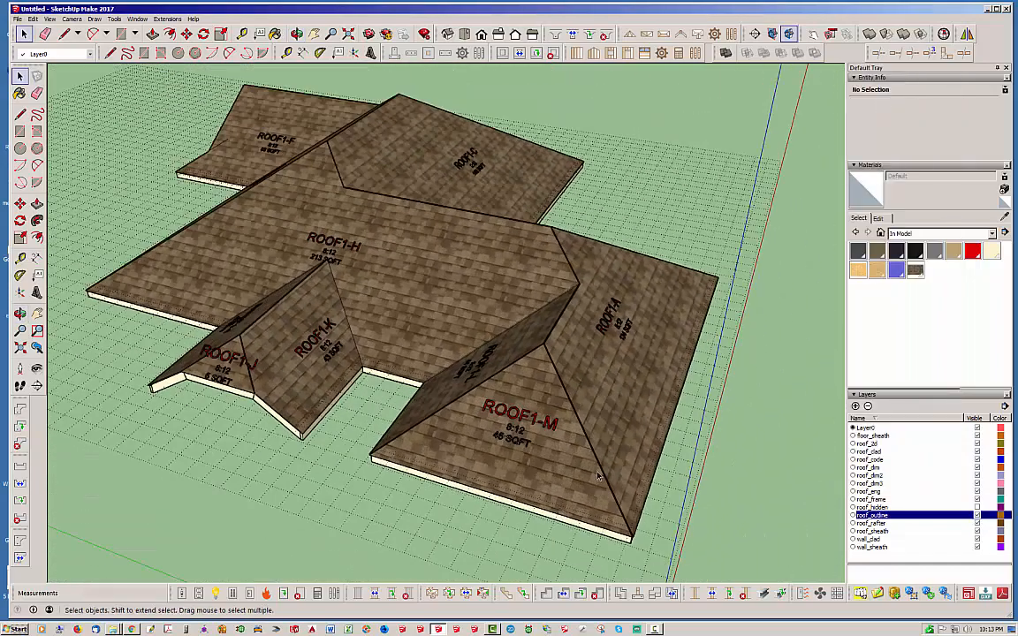
{"action": "left_click", "coordinate": [483, 594]}
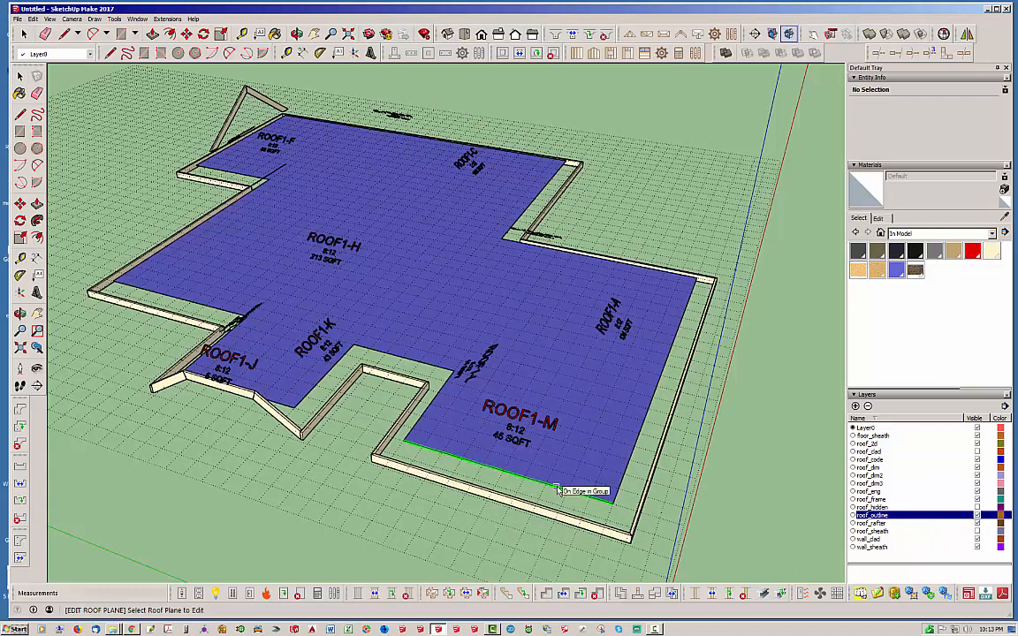
{"action": "left_click", "coordinate": [511, 456]}
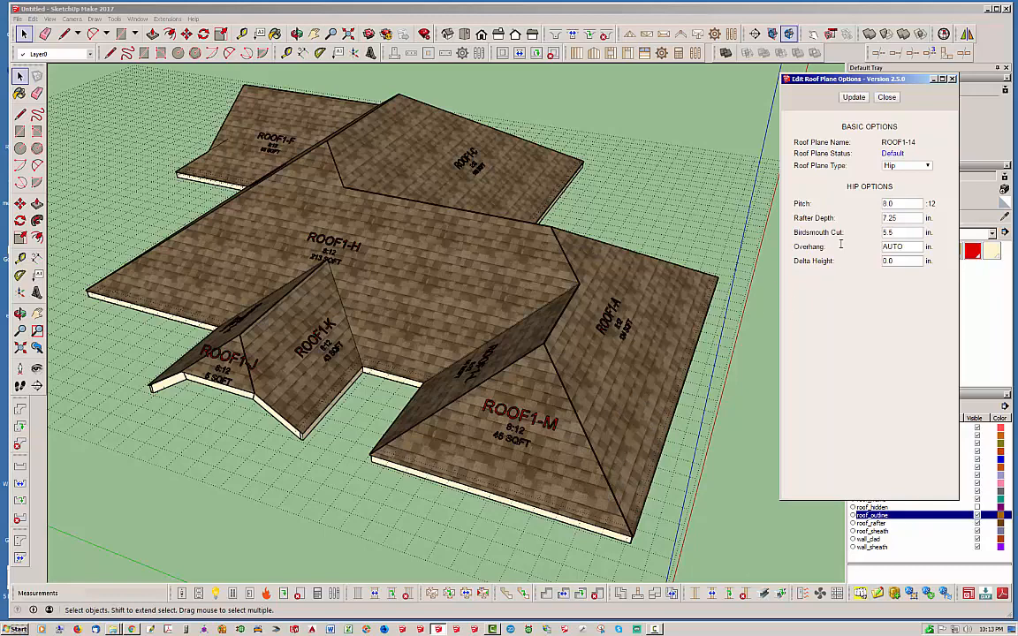
{"action": "left_click", "coordinate": [906, 168]}
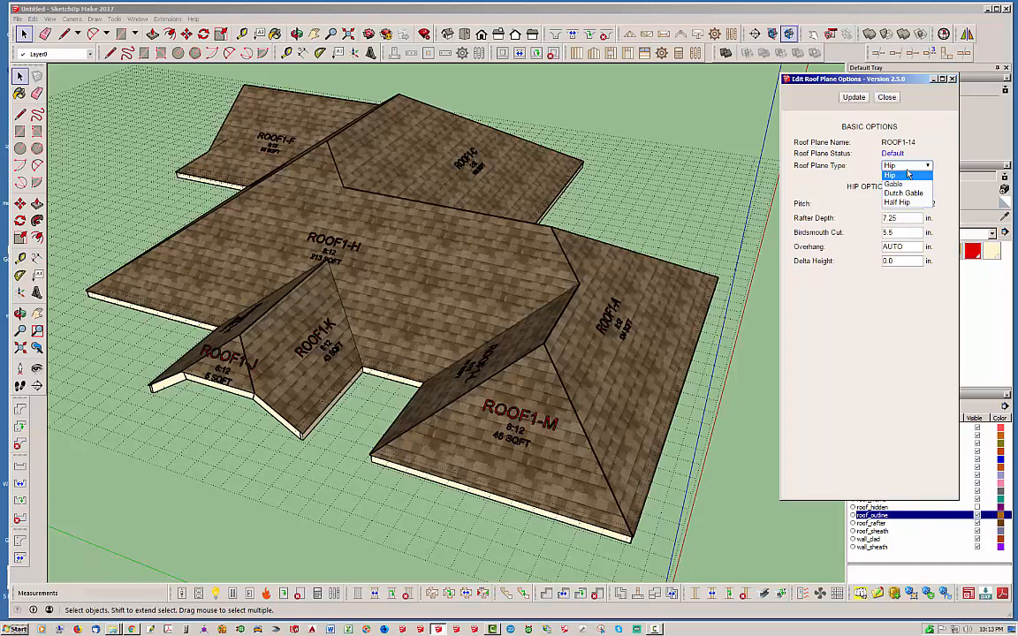
{"action": "left_click", "coordinate": [901, 184]}
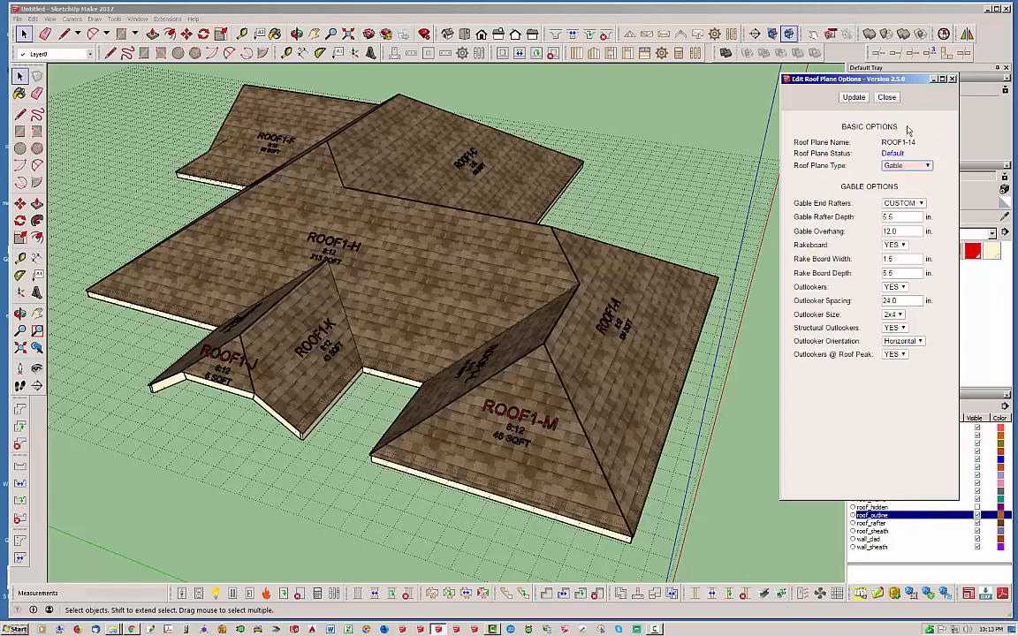
{"action": "left_click", "coordinate": [854, 99]}
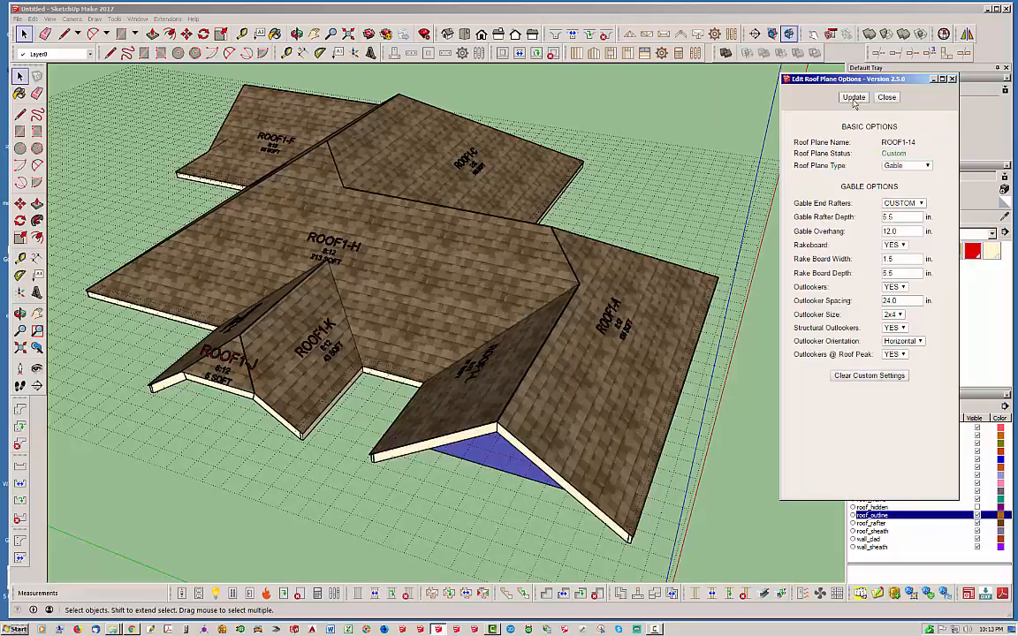
{"action": "left_click", "coordinate": [887, 97]}
Step: Set the pitch of the ROOF1-A roof plane beside the new gable to 7:12
{"action": "middle_click_drag", "start_coordinate": [522, 339], "coordinate": [355, 263]}
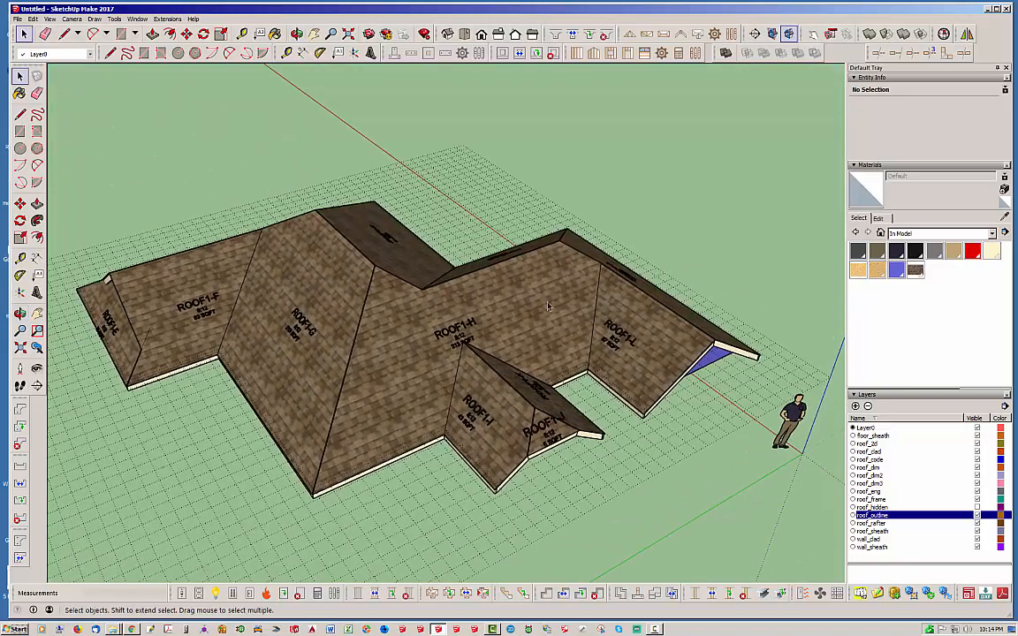
{"action": "middle_click_drag", "start_coordinate": [565, 300], "coordinate": [452, 334]}
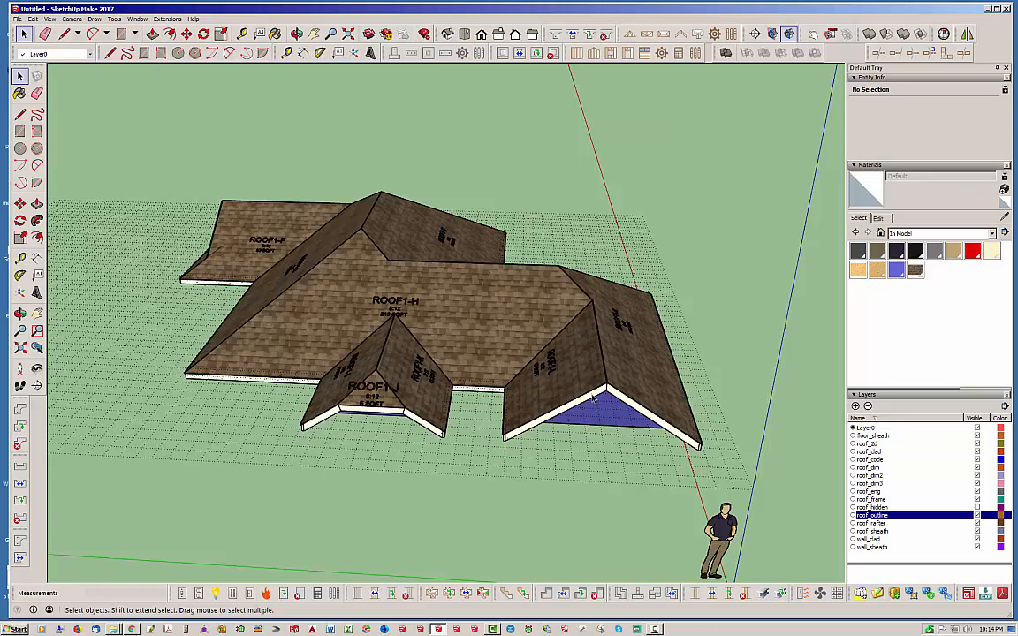
{"action": "middle_click_drag", "start_coordinate": [591, 398], "coordinate": [421, 509]}
{"action": "scroll", "coordinate": [485, 494], "scroll_direction": "up", "scroll_amount": 2}
{"action": "scroll", "coordinate": [421, 509], "scroll_direction": "up", "scroll_amount": 2}
{"action": "middle_click_drag", "start_coordinate": [513, 400], "coordinate": [465, 409]}
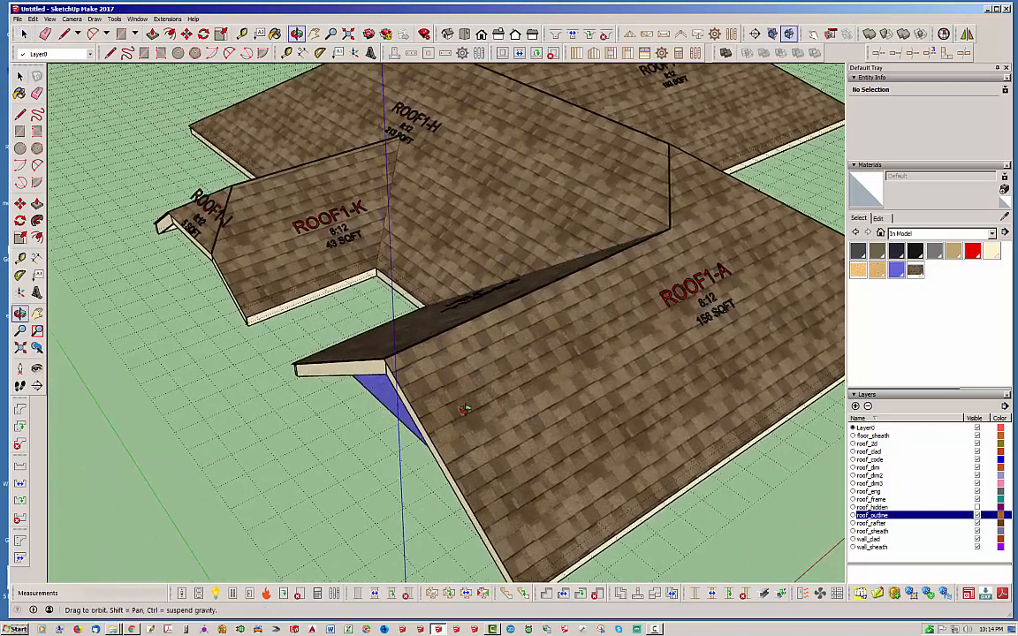
{"action": "scroll", "coordinate": [312, 363], "scroll_direction": "down", "scroll_amount": 2}
{"action": "left_click", "coordinate": [490, 591]}
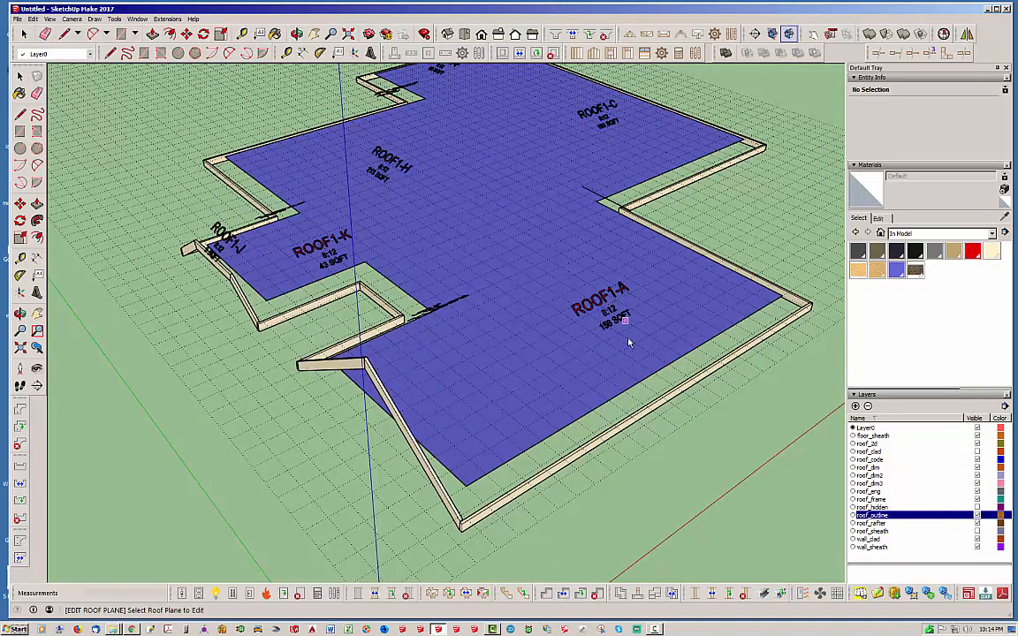
{"action": "middle_click_drag", "start_coordinate": [565, 309], "coordinate": [586, 328]}
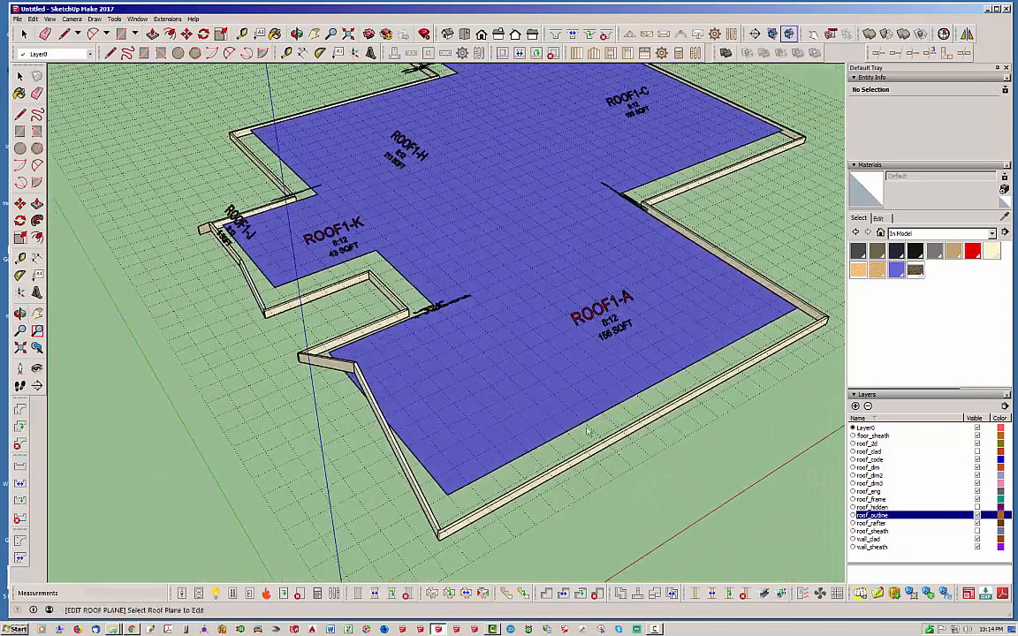
{"action": "left_click", "coordinate": [526, 389]}
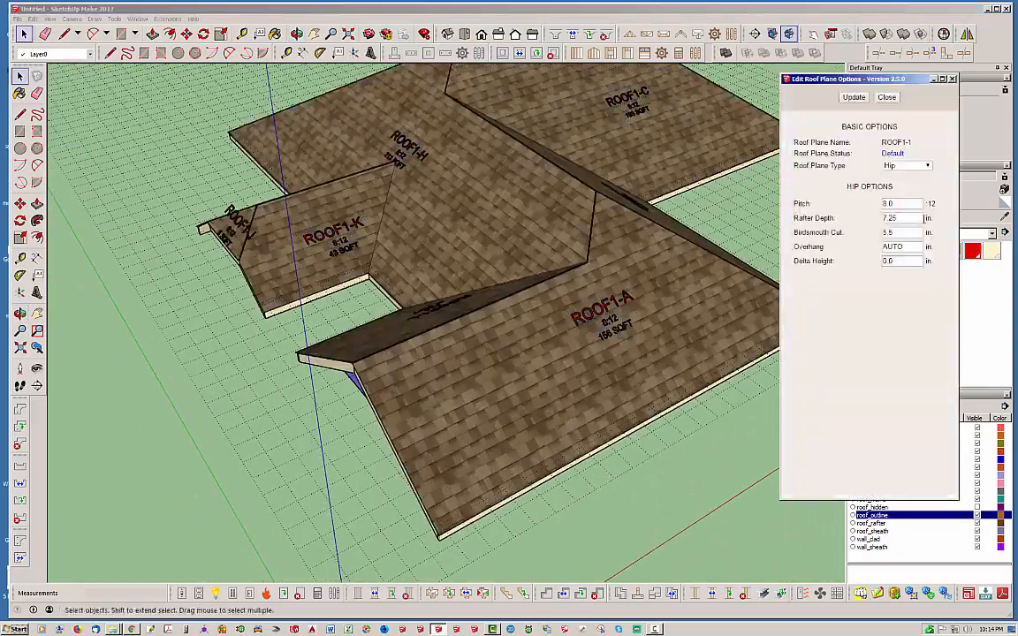
{"action": "double_click", "coordinate": [895, 204]}
{"action": "type", "text": "7"}
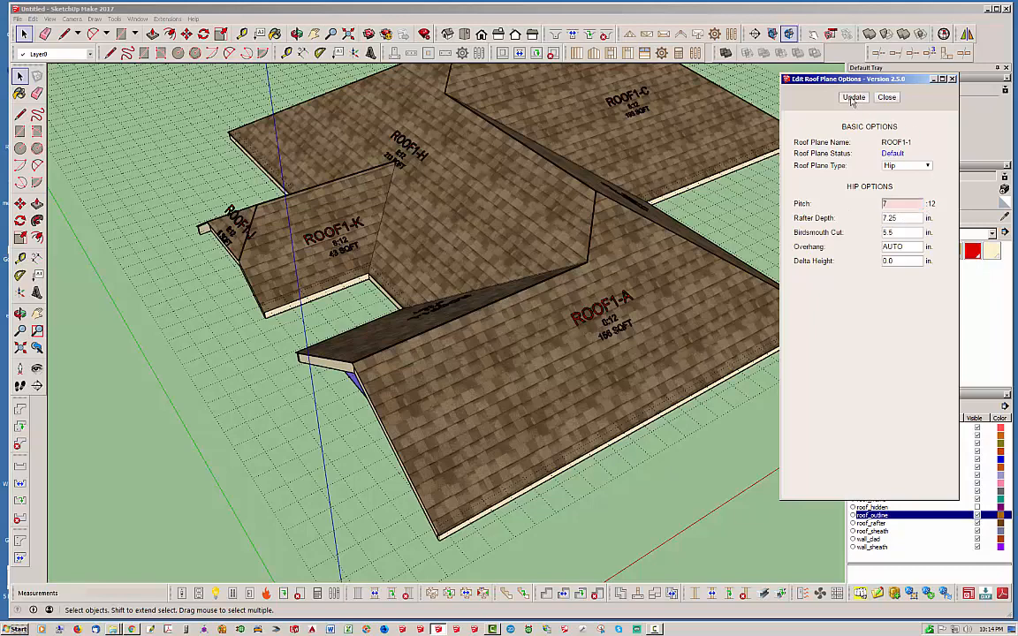
{"action": "left_click", "coordinate": [853, 98]}
{"action": "left_click", "coordinate": [887, 97]}
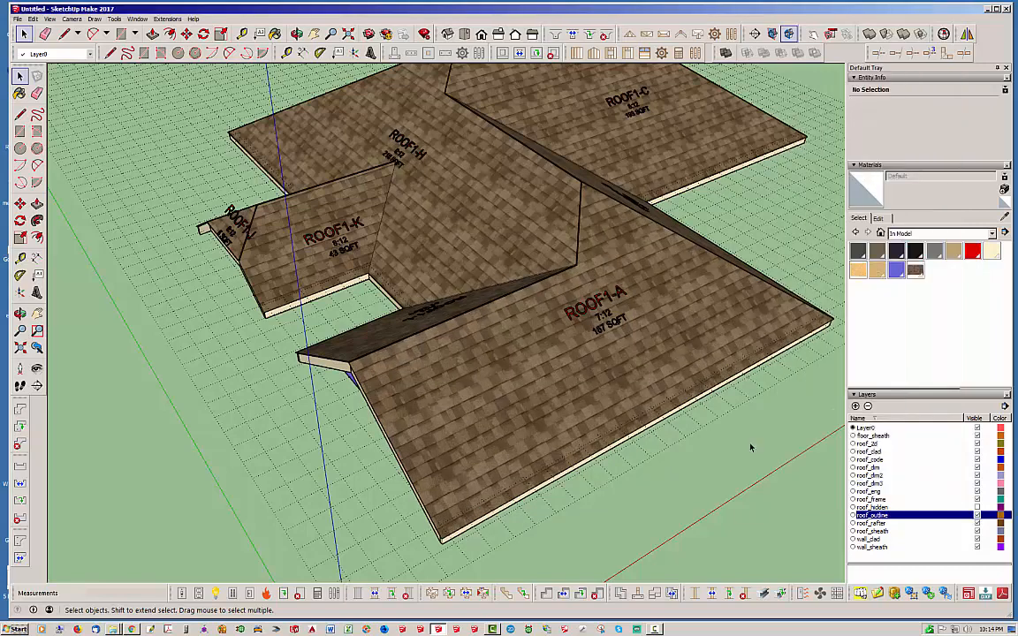
Step: Draw a vertical line about 10 in. long straight down from the gable's peak over the rake board joint
{"action": "middle_click_drag", "start_coordinate": [559, 380], "coordinate": [474, 296]}
{"action": "scroll", "coordinate": [474, 296], "scroll_direction": "up", "scroll_amount": 6}
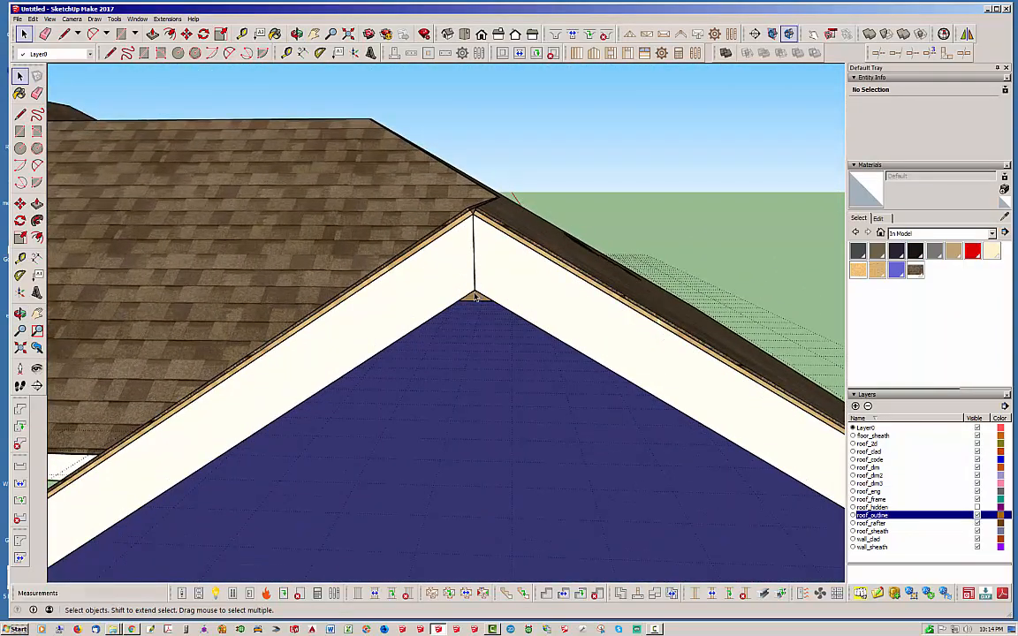
{"action": "middle_click_drag", "start_coordinate": [423, 224], "coordinate": [480, 245]}
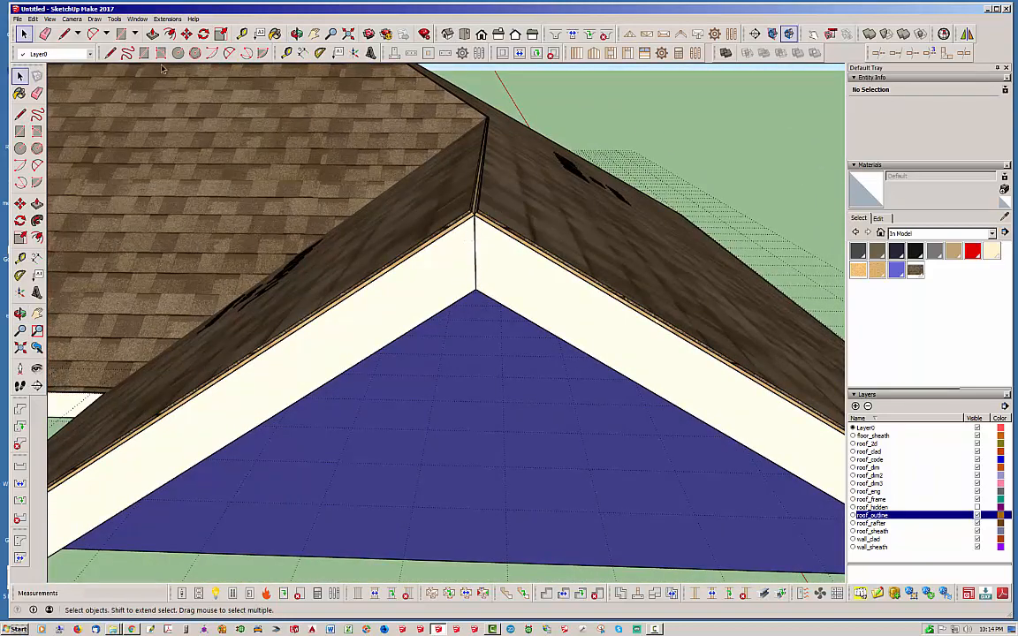
{"action": "left_click", "coordinate": [110, 52]}
{"action": "left_click", "coordinate": [474, 215]}
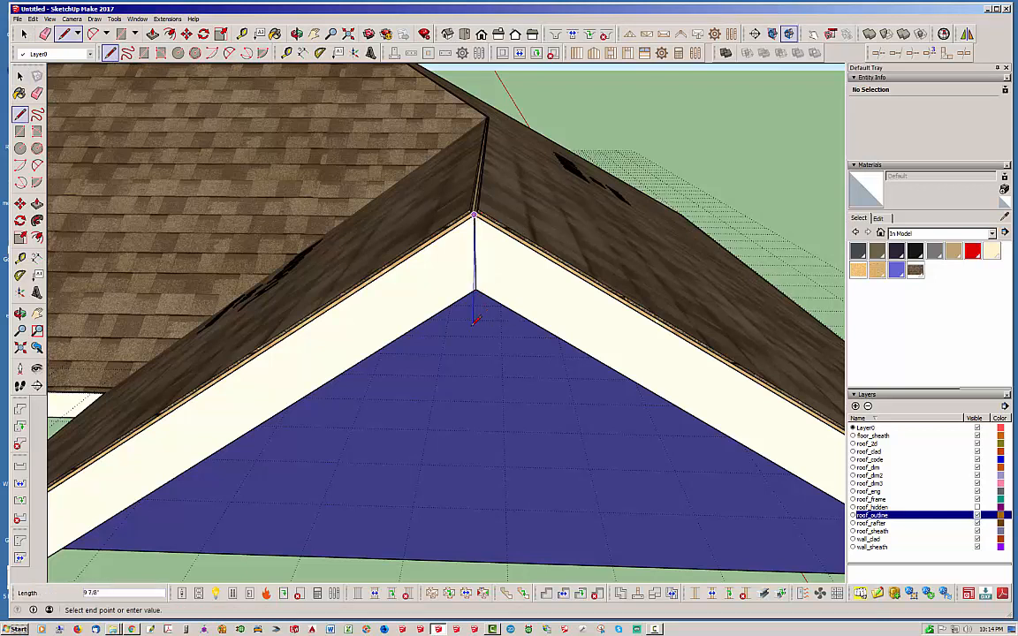
{"action": "left_click", "coordinate": [473, 322]}
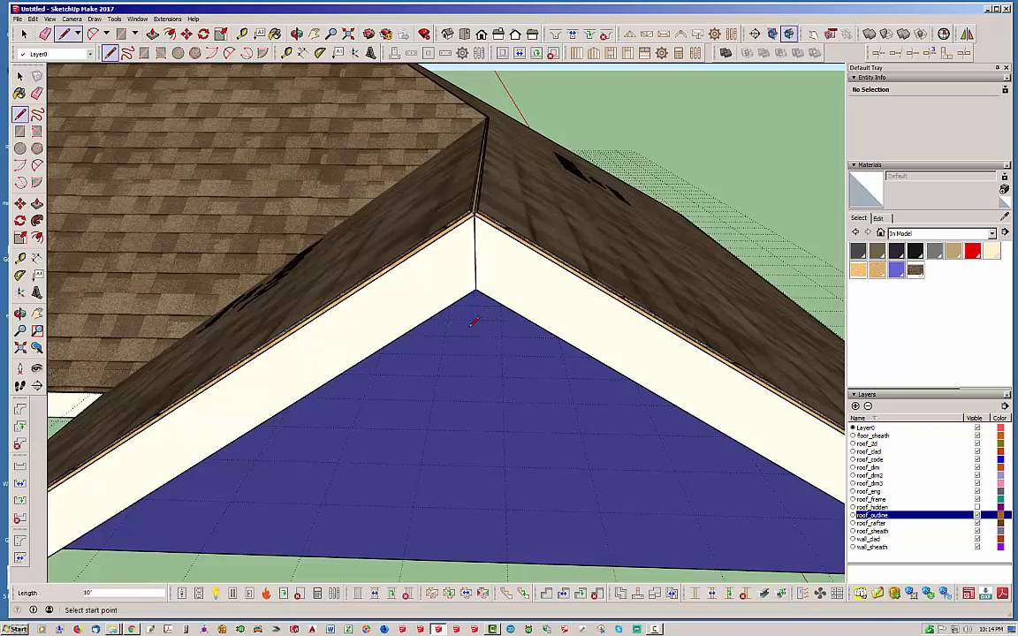
Step: Set the pitch of the ROOF1-I roof plane beside the half hip end to 6:12
{"action": "left_click", "coordinate": [22, 33]}
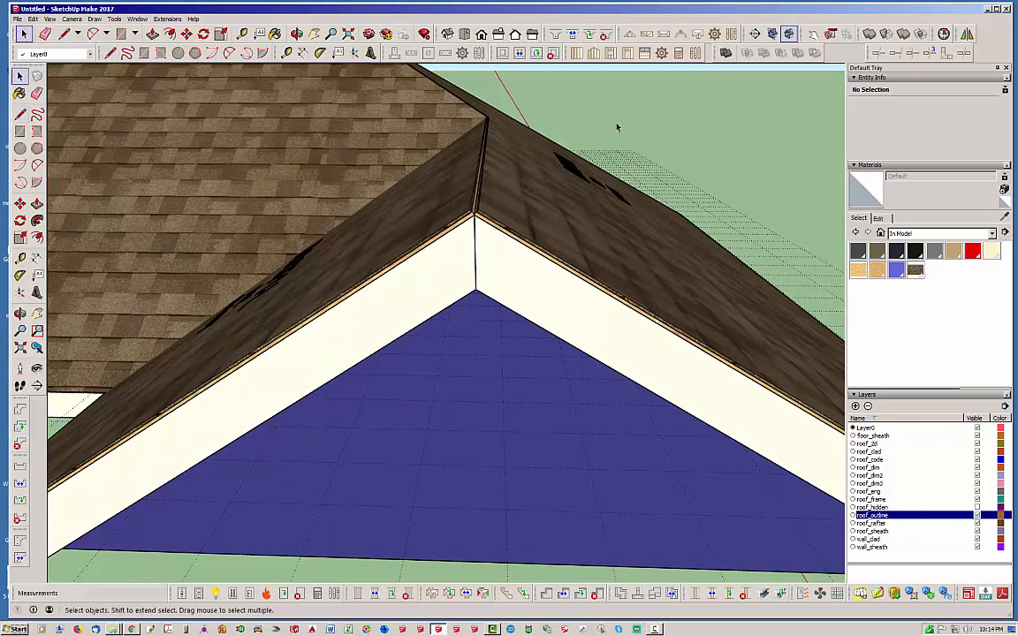
{"action": "middle_click_drag", "start_coordinate": [566, 177], "coordinate": [670, 281]}
{"action": "middle_click_drag", "start_coordinate": [592, 292], "coordinate": [402, 544]}
{"action": "scroll", "coordinate": [401, 550], "scroll_direction": "up", "scroll_amount": 3}
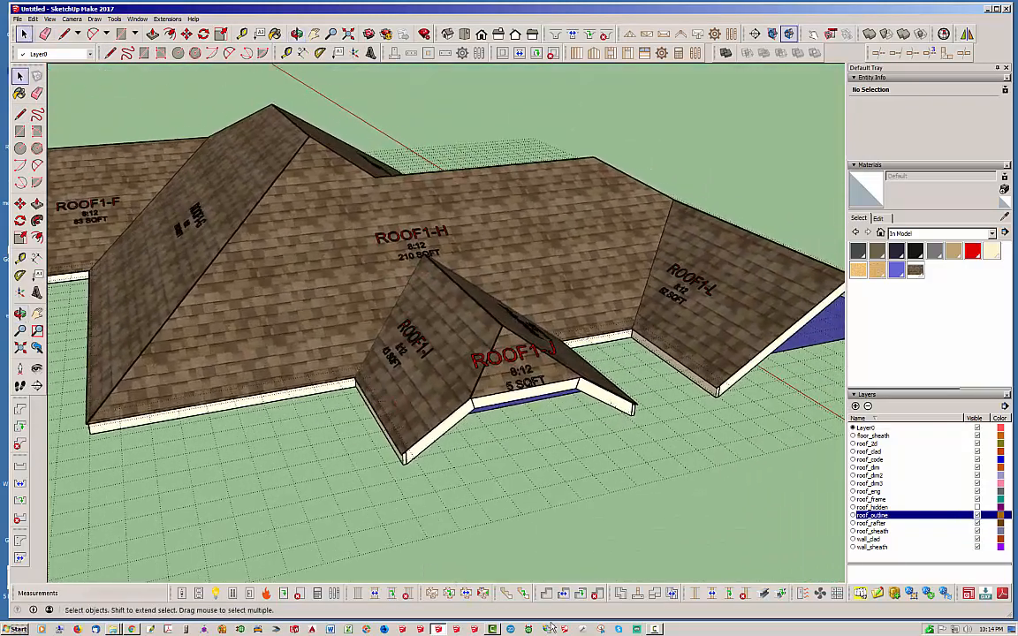
{"action": "left_click", "coordinate": [482, 594]}
{"action": "left_click", "coordinate": [411, 408]}
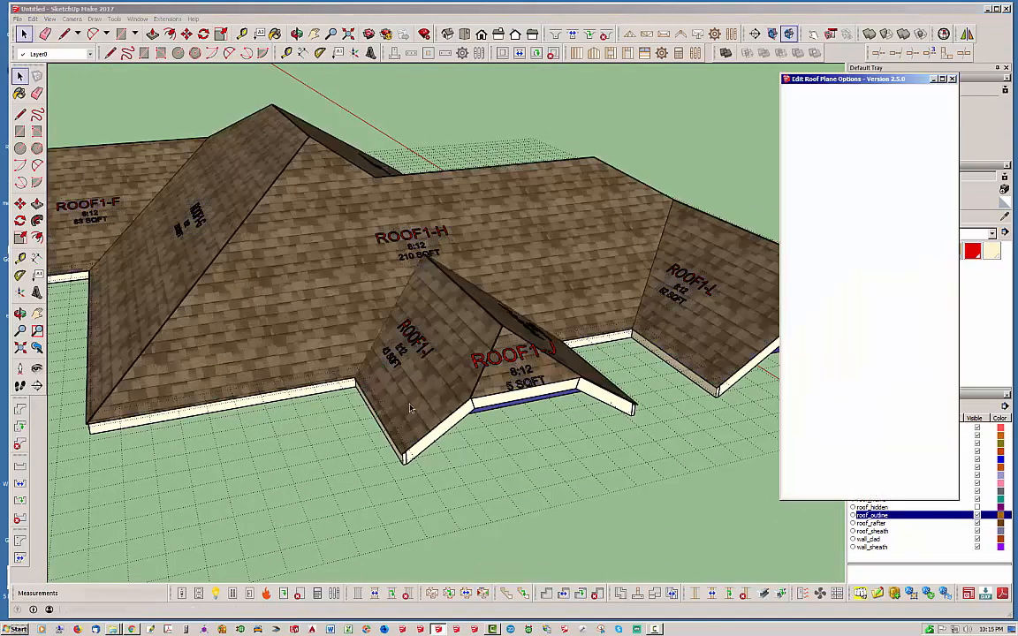
{"action": "double_click", "coordinate": [907, 205]}
{"action": "type", "text": "6"}
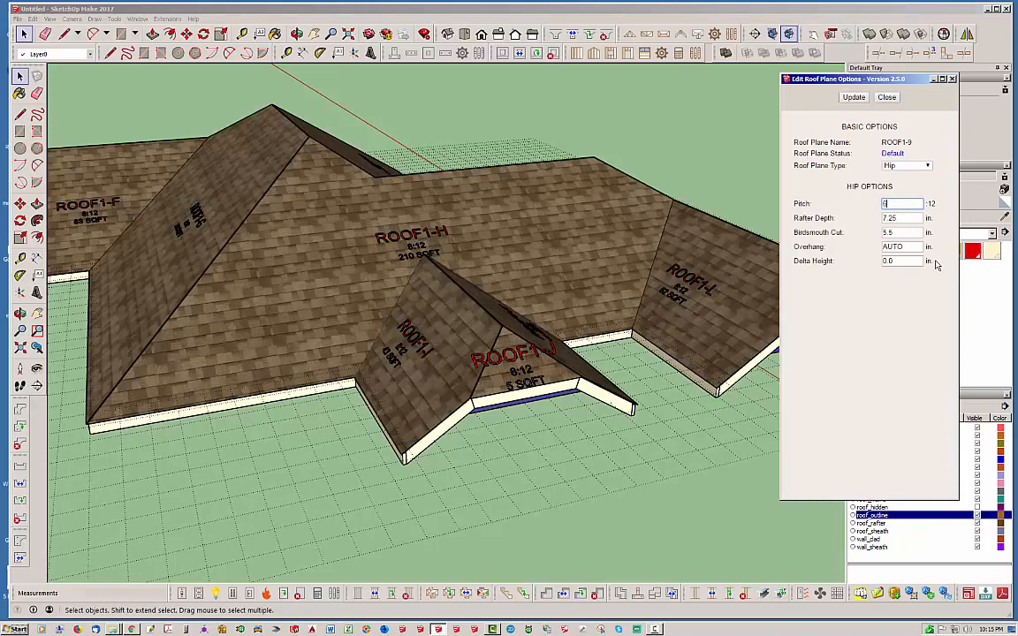
{"action": "left_click", "coordinate": [853, 97]}
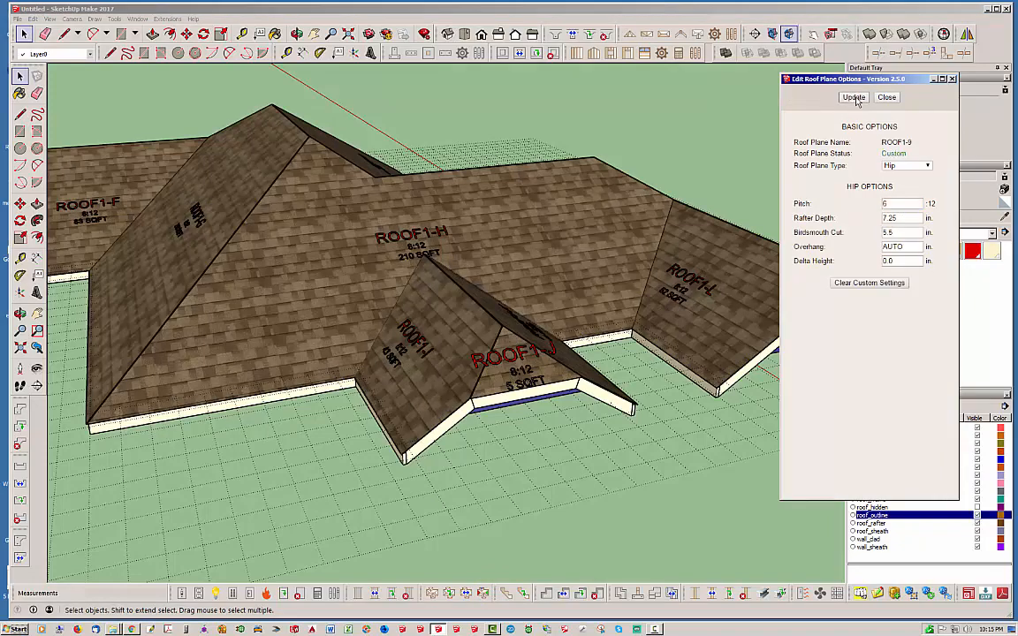
{"action": "left_click", "coordinate": [886, 97]}
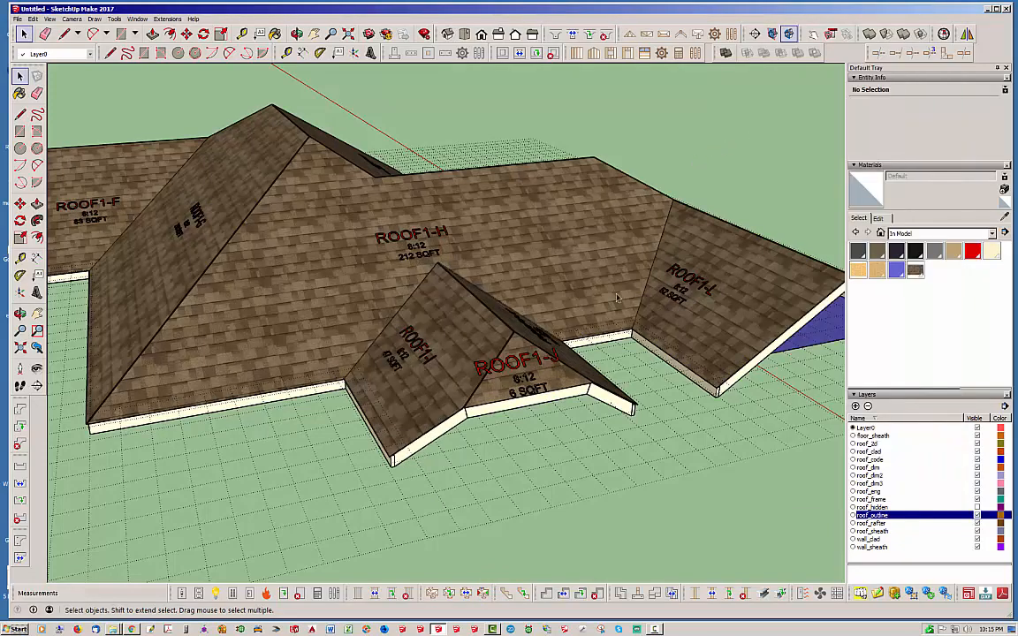
Step: Inspect the half hip end and the ROOF1-I plane with its new pitch from above and from the side
{"action": "middle_click_drag", "start_coordinate": [617, 297], "coordinate": [413, 471]}
{"action": "scroll", "coordinate": [371, 398], "scroll_direction": "up", "scroll_amount": 3}
{"action": "middle_click_drag", "start_coordinate": [371, 397], "coordinate": [377, 402]}
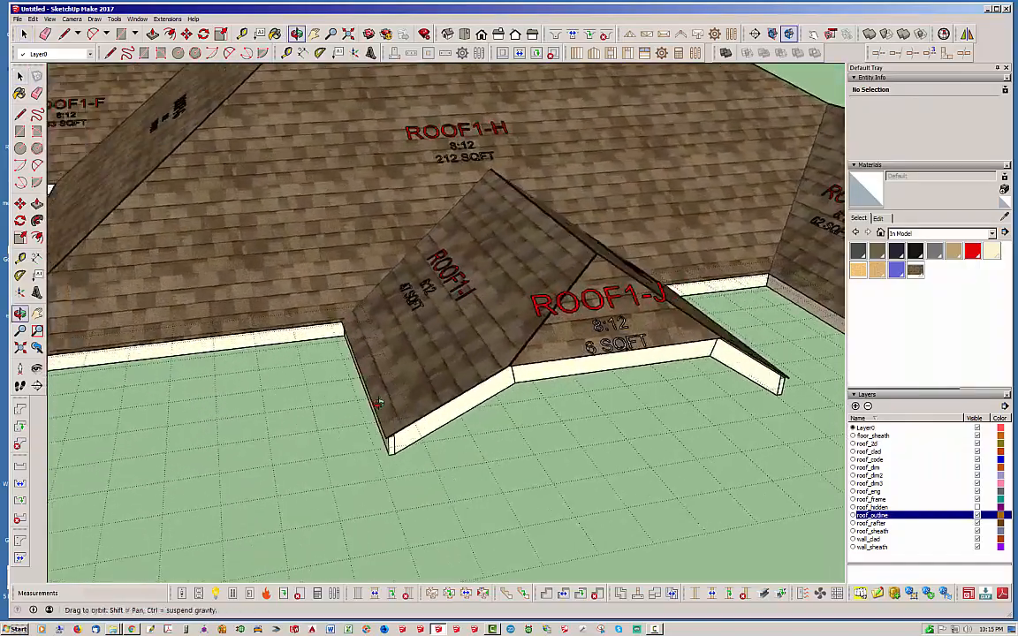
{"action": "scroll", "coordinate": [377, 402], "scroll_direction": "down", "scroll_amount": 3}
{"action": "middle_click_drag", "start_coordinate": [473, 397], "coordinate": [765, 330]}
{"action": "scroll", "coordinate": [676, 372], "scroll_direction": "down", "scroll_amount": 3}
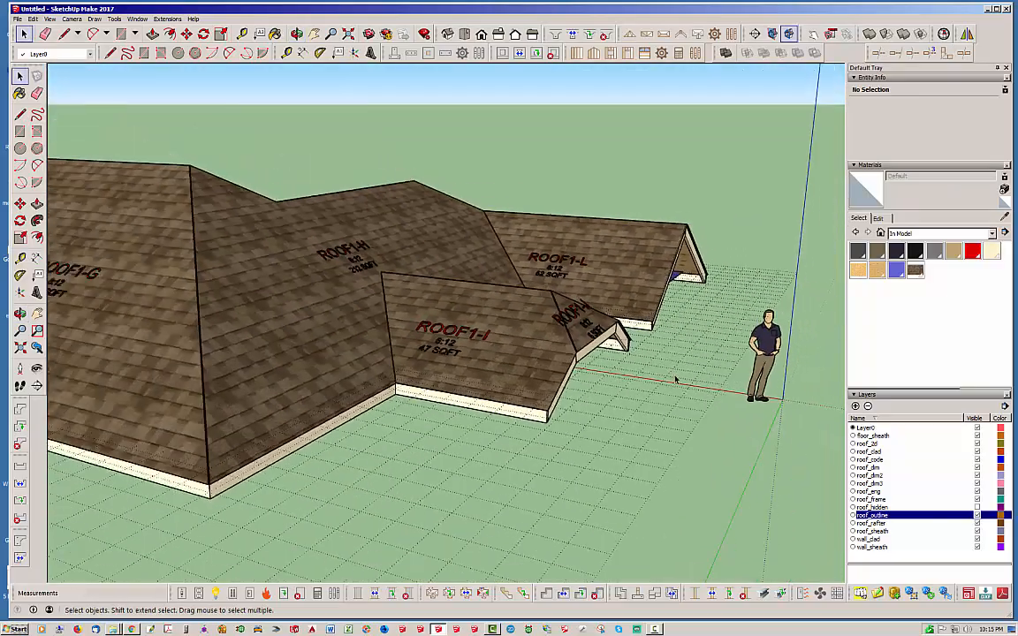
{"action": "scroll", "coordinate": [676, 380], "scroll_direction": "down", "scroll_amount": 2}
{"action": "middle_click_drag", "start_coordinate": [677, 380], "coordinate": [626, 384]}
{"action": "middle_click_drag", "start_coordinate": [297, 351], "coordinate": [367, 381]}
{"action": "middle_click_drag", "start_coordinate": [501, 348], "coordinate": [422, 406]}
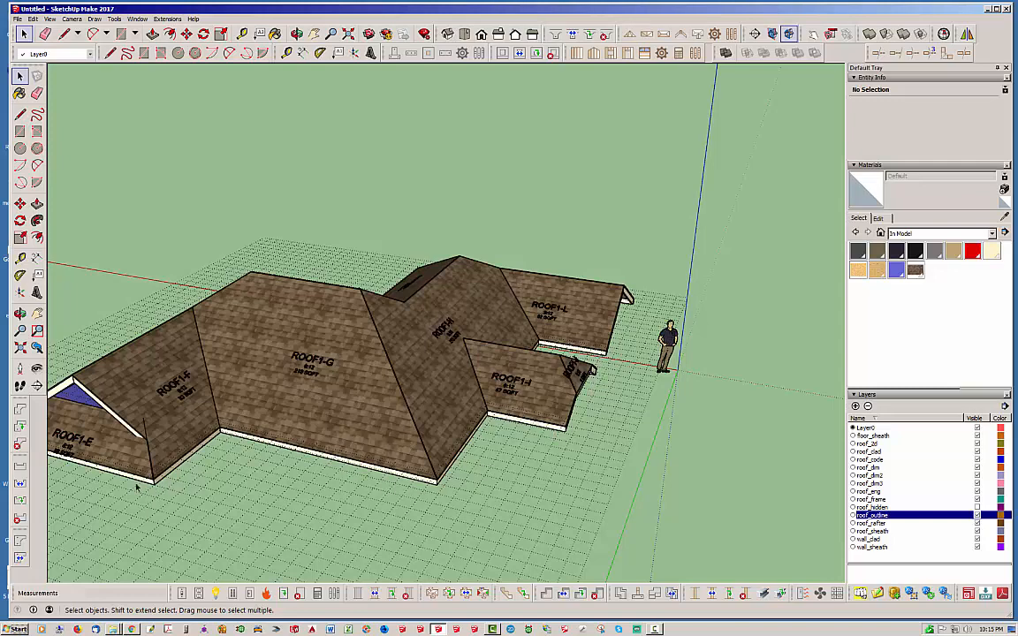
{"action": "middle_click_drag", "start_coordinate": [441, 347], "coordinate": [500, 379]}
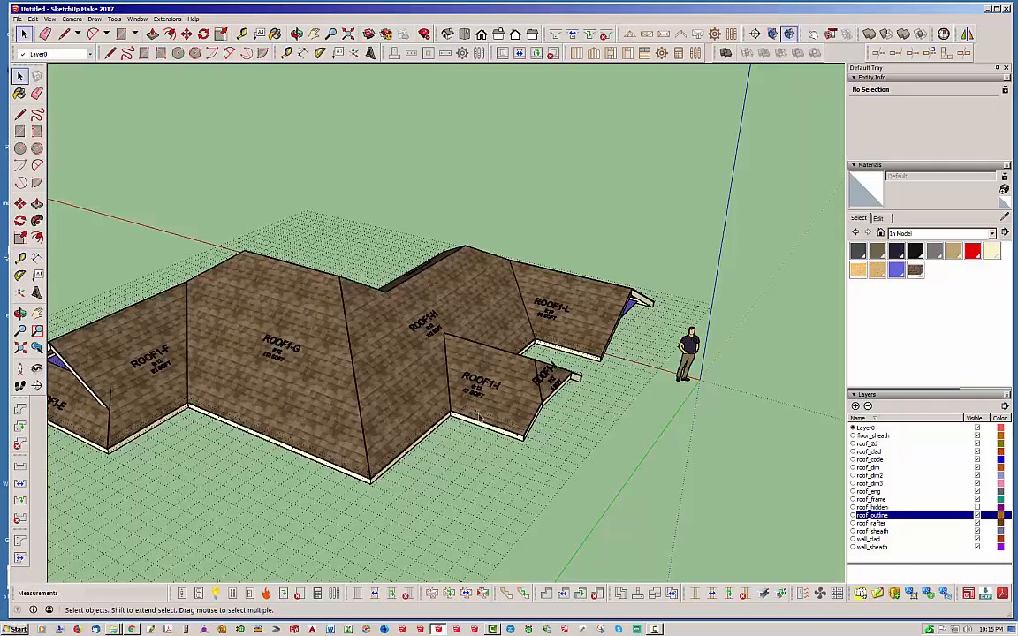
Step: Examine the underside of the roof, comparing the overhang widths and soffit corners around the half hip wing
{"action": "middle_click_drag", "start_coordinate": [478, 417], "coordinate": [358, 76]}
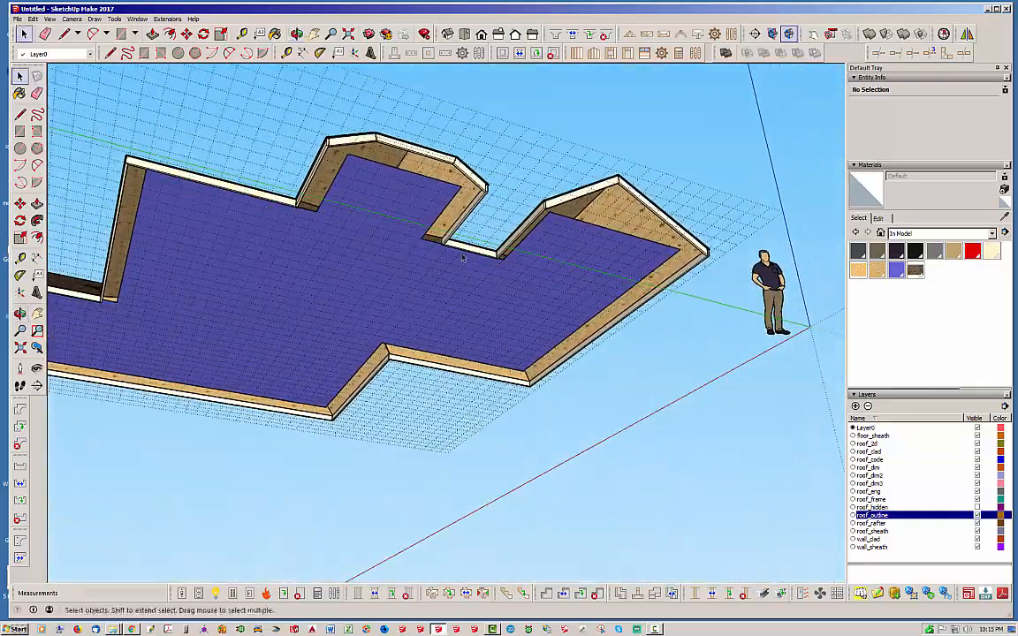
{"action": "middle_click_drag", "start_coordinate": [462, 257], "coordinate": [445, 150]}
{"action": "scroll", "coordinate": [545, 378], "scroll_direction": "down", "scroll_amount": 2}
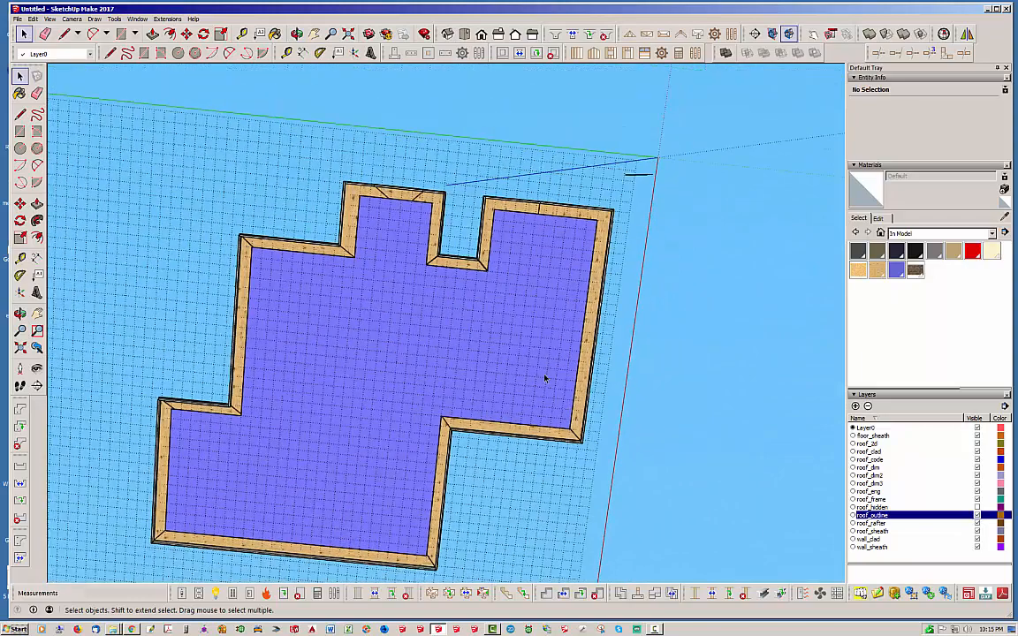
{"action": "scroll", "coordinate": [311, 221], "scroll_direction": "up", "scroll_amount": 2}
{"action": "scroll", "coordinate": [422, 256], "scroll_direction": "up", "scroll_amount": 2}
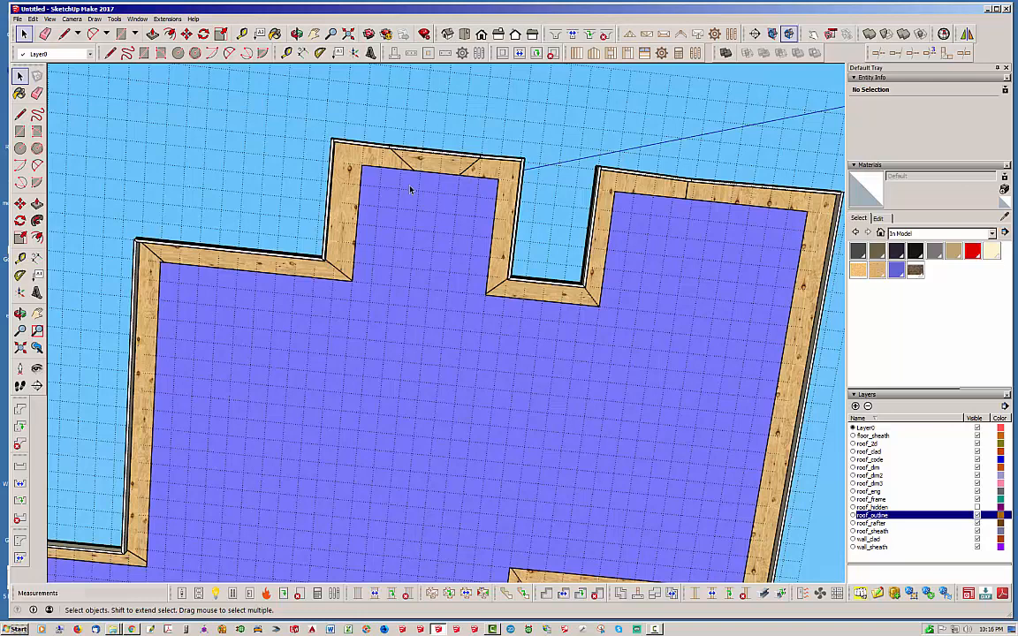
{"action": "middle_click_drag", "start_coordinate": [297, 289], "coordinate": [379, 133]}
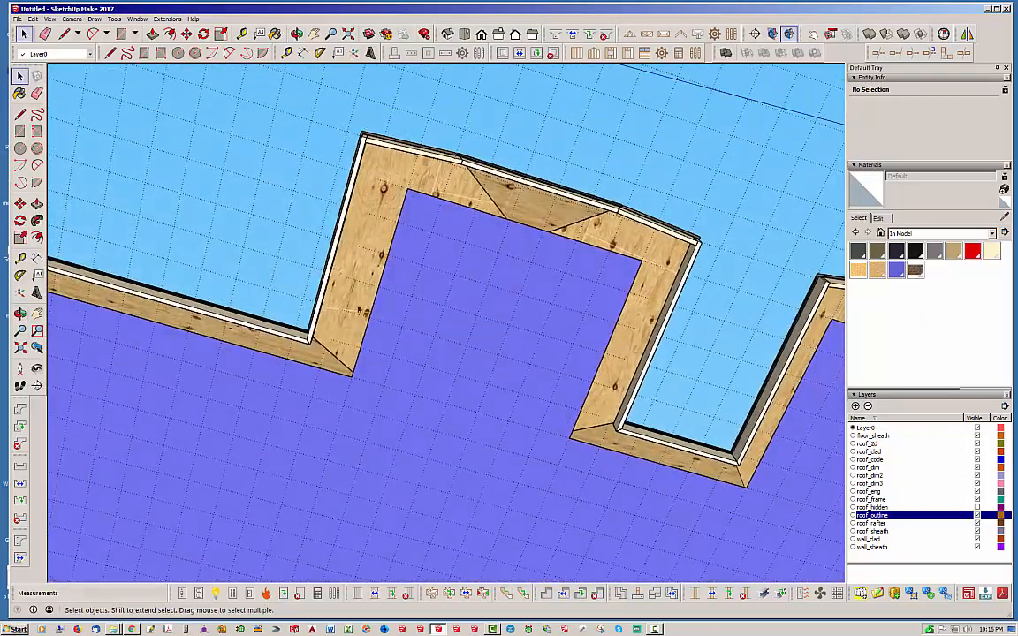
{"action": "middle_click_drag", "start_coordinate": [367, 221], "coordinate": [376, 137]}
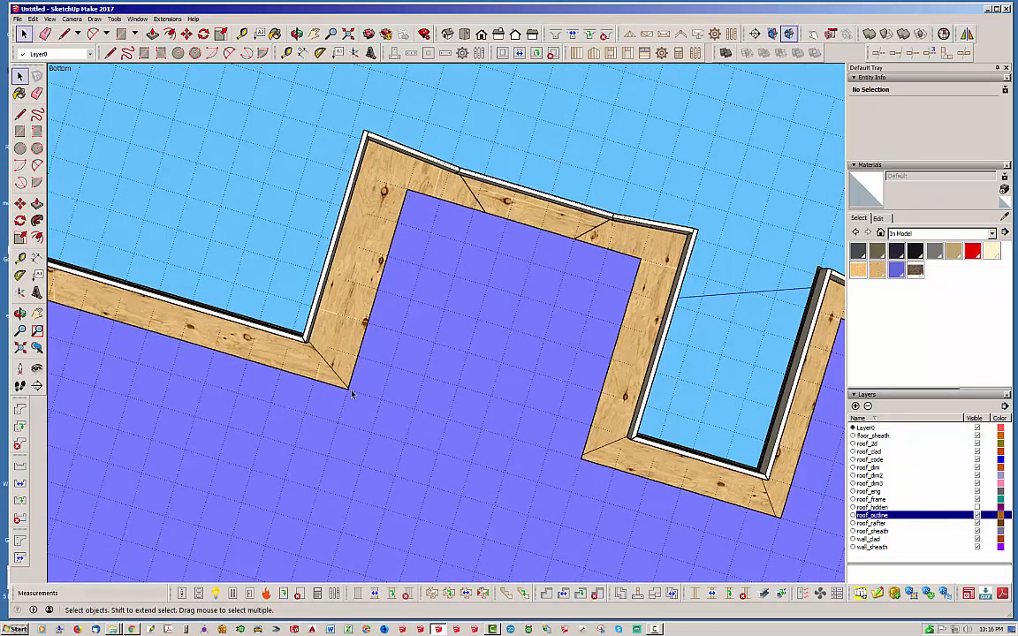
{"action": "middle_click_drag", "start_coordinate": [394, 265], "coordinate": [323, 274]}
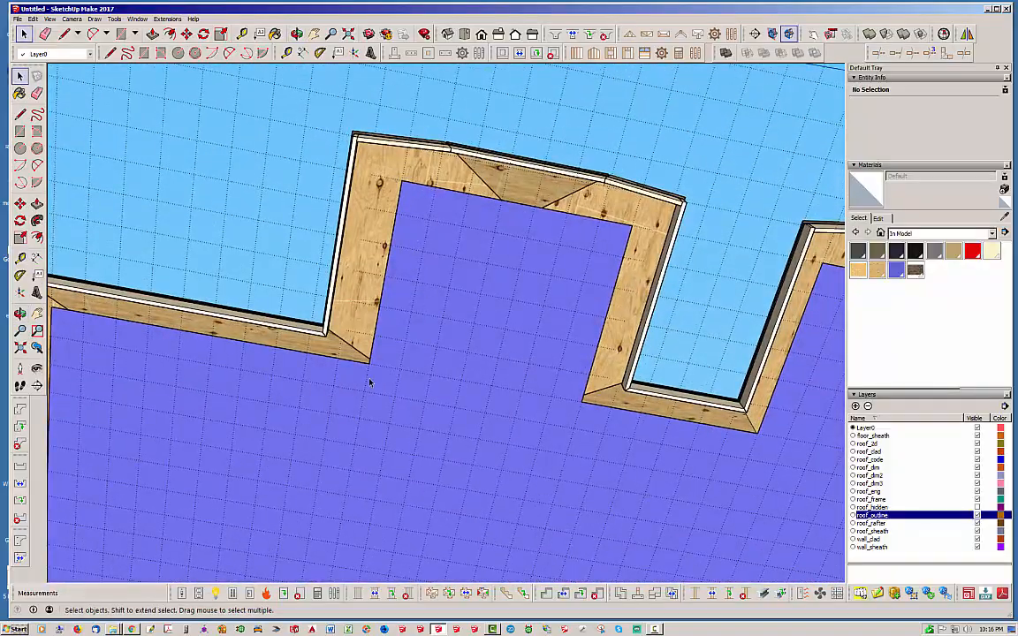
Step: Review the complete roof from all sides, including the Dutch gable, half hip and gable ends
{"action": "middle_click_drag", "start_coordinate": [440, 298], "coordinate": [414, 389]}
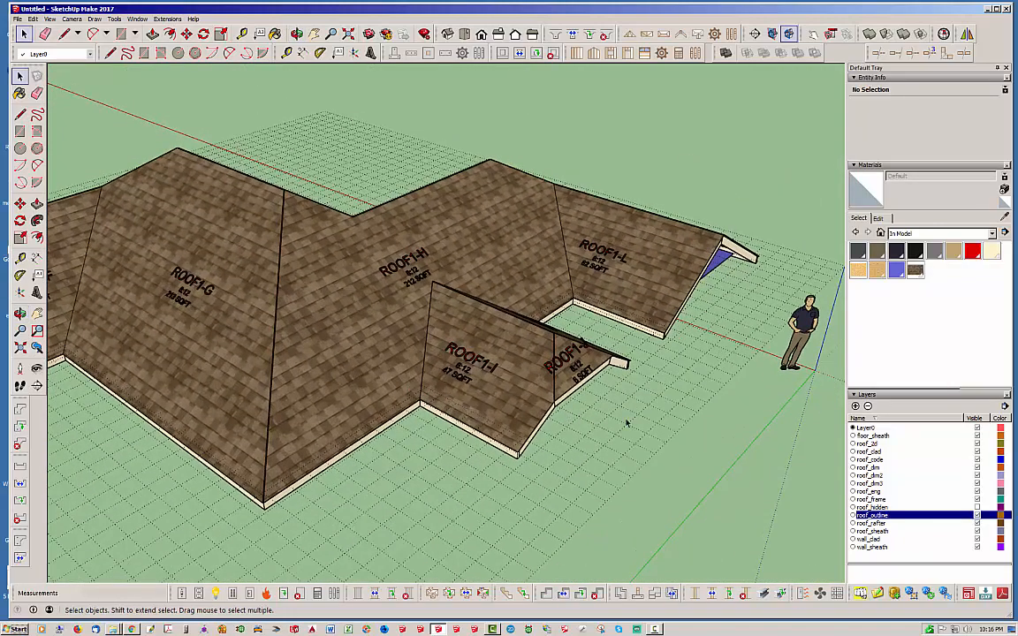
{"action": "middle_click_drag", "start_coordinate": [627, 423], "coordinate": [195, 408]}
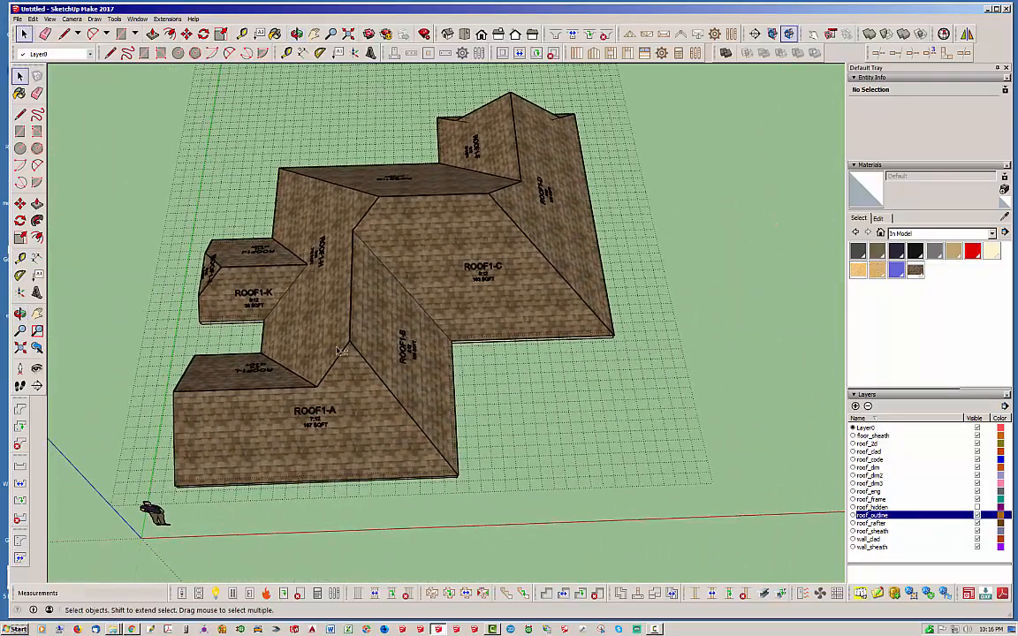
{"action": "middle_click_drag", "start_coordinate": [339, 351], "coordinate": [442, 311]}
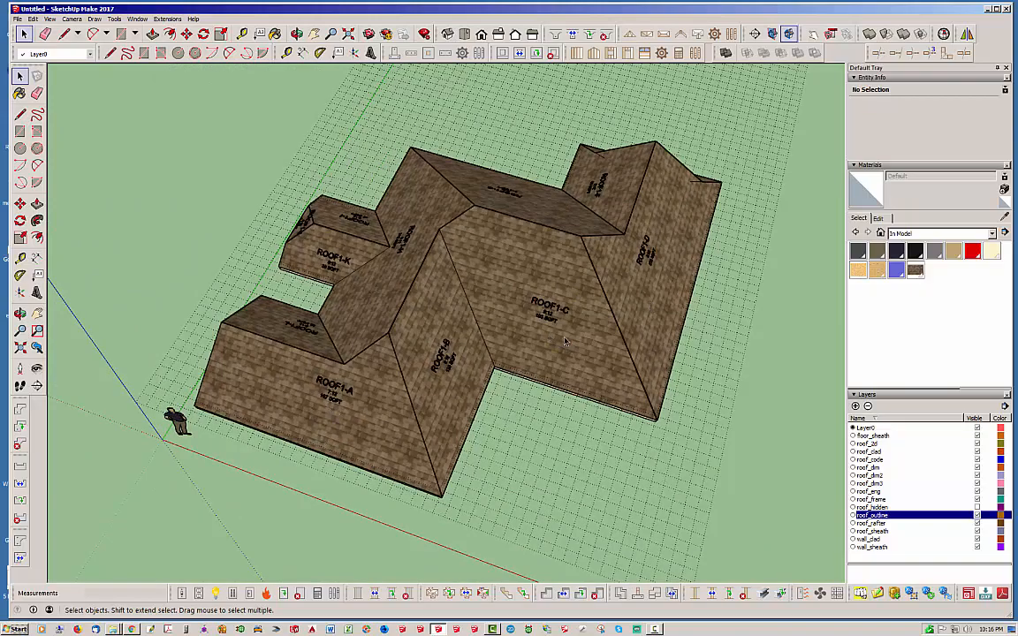
{"action": "middle_click_drag", "start_coordinate": [576, 363], "coordinate": [254, 367]}
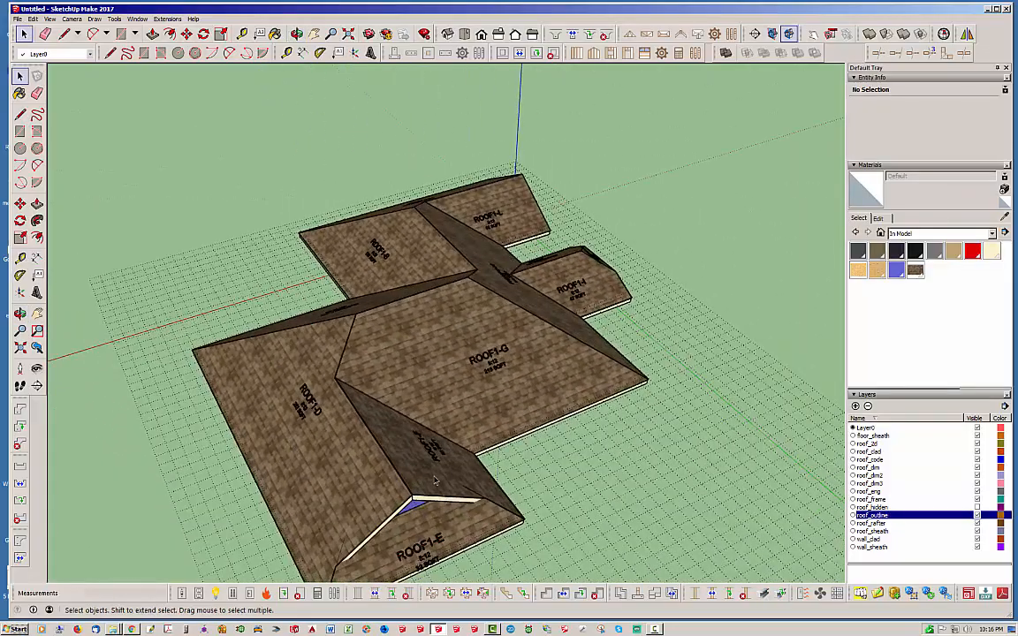
{"action": "middle_click_drag", "start_coordinate": [419, 411], "coordinate": [388, 362]}
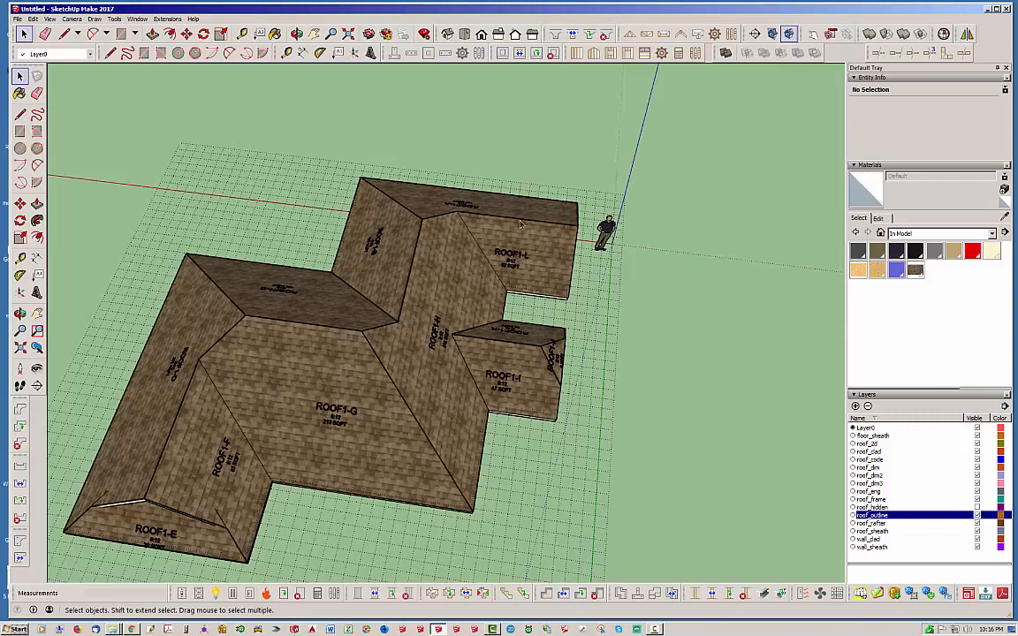
{"action": "middle_click_drag", "start_coordinate": [433, 251], "coordinate": [106, 296]}
{"action": "middle_click_drag", "start_coordinate": [452, 361], "coordinate": [55, 352]}
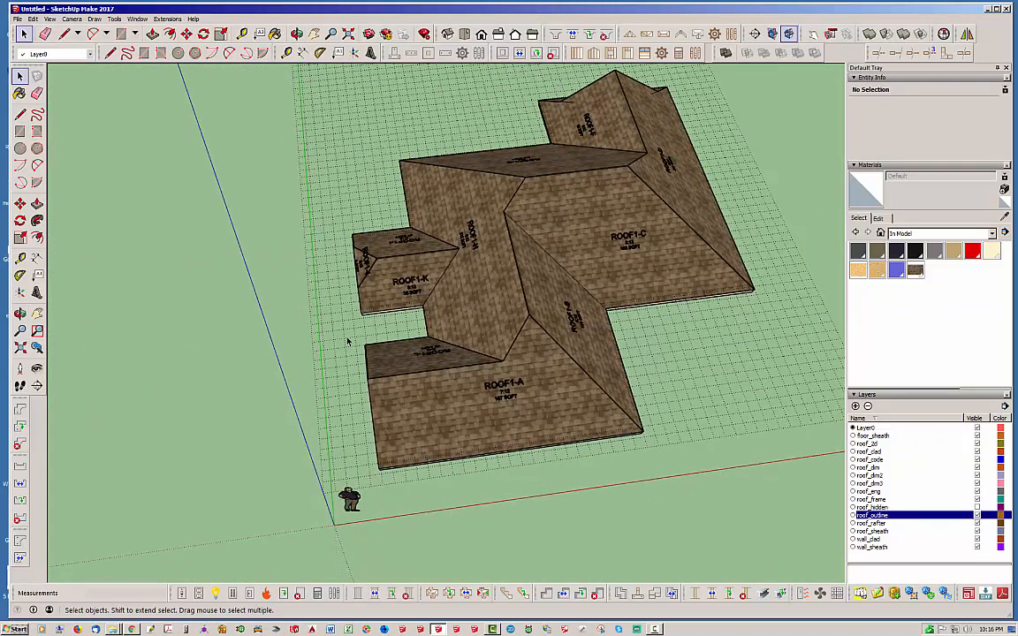
{"action": "middle_click_drag", "start_coordinate": [348, 341], "coordinate": [1006, 302]}
{"action": "middle_click_drag", "start_coordinate": [173, 359], "coordinate": [328, 292]}
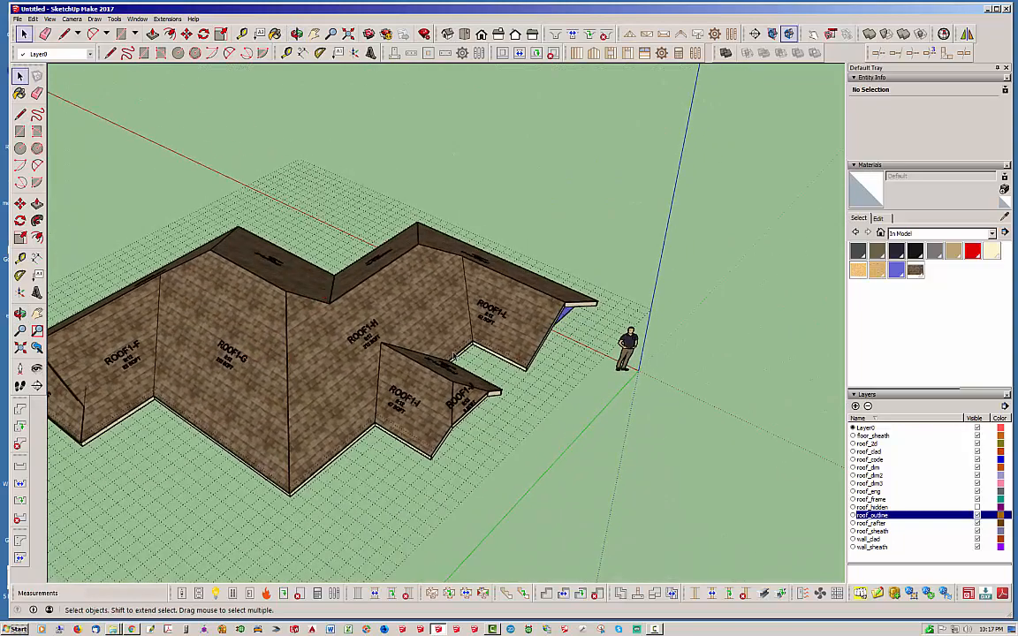
{"action": "scroll", "coordinate": [263, 378], "scroll_direction": "up", "scroll_amount": 1}
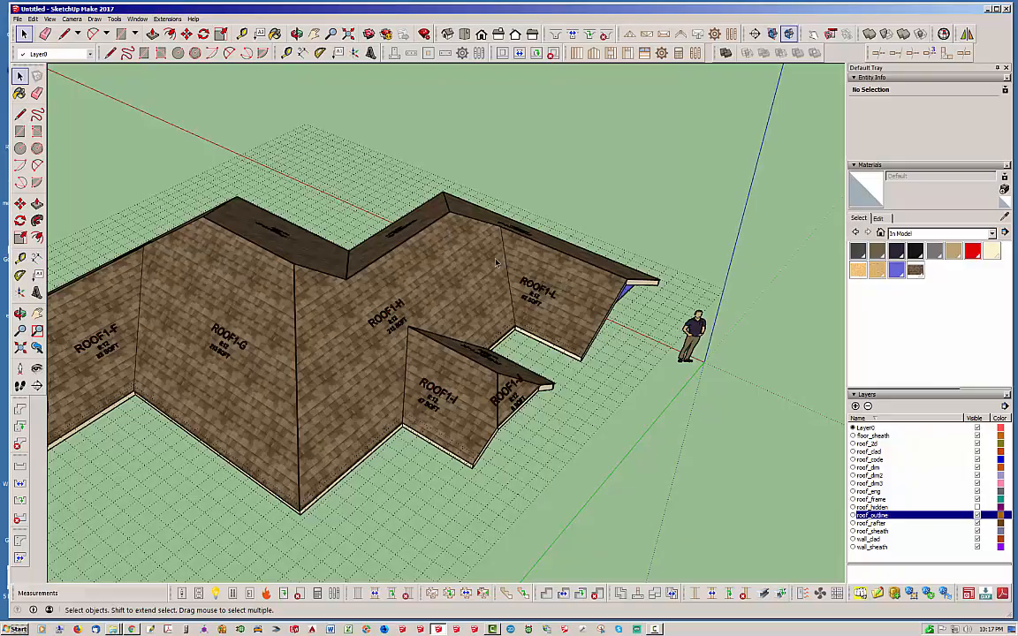
{"action": "middle_click_drag", "start_coordinate": [497, 262], "coordinate": [430, 363]}
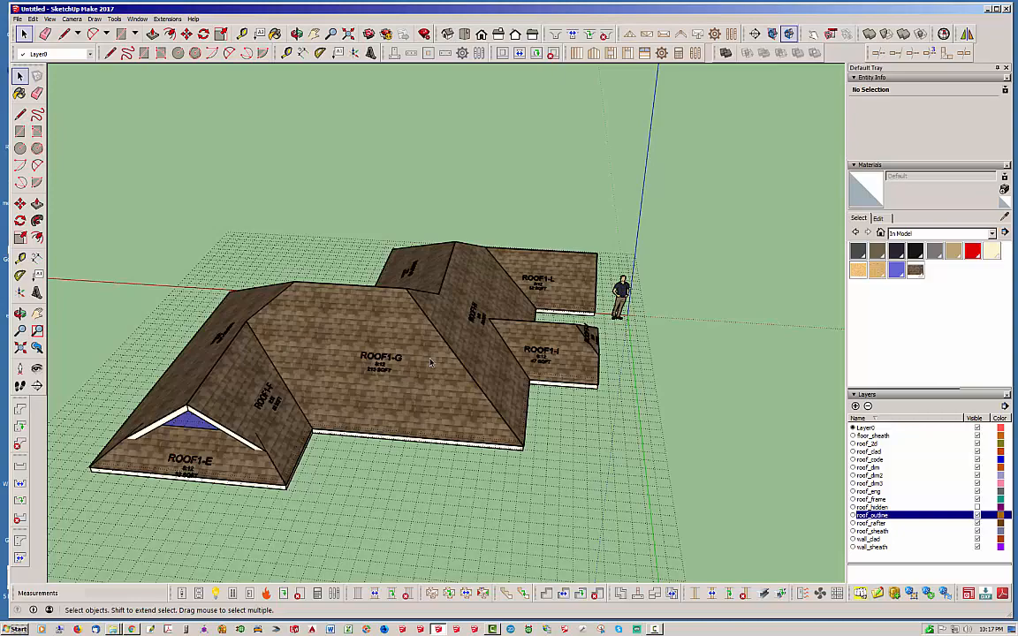
{"action": "middle_click_drag", "start_coordinate": [446, 354], "coordinate": [522, 429]}
{"action": "scroll", "coordinate": [461, 453], "scroll_direction": "up", "scroll_amount": 3}
{"action": "middle_click_drag", "start_coordinate": [298, 437], "coordinate": [770, 488]}
{"action": "middle_click_drag", "start_coordinate": [262, 373], "coordinate": [677, 322]}
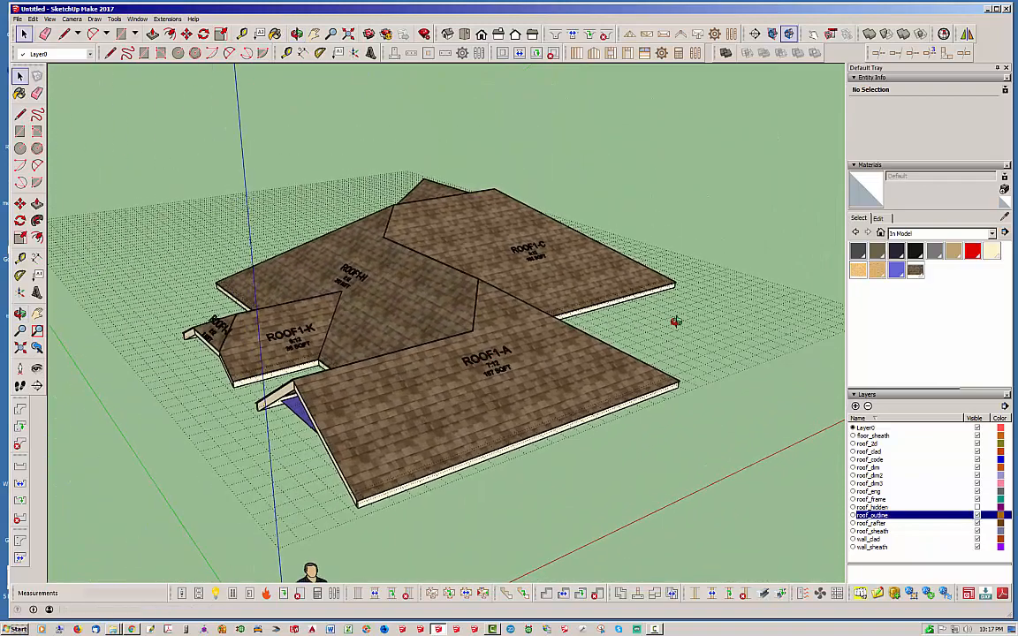